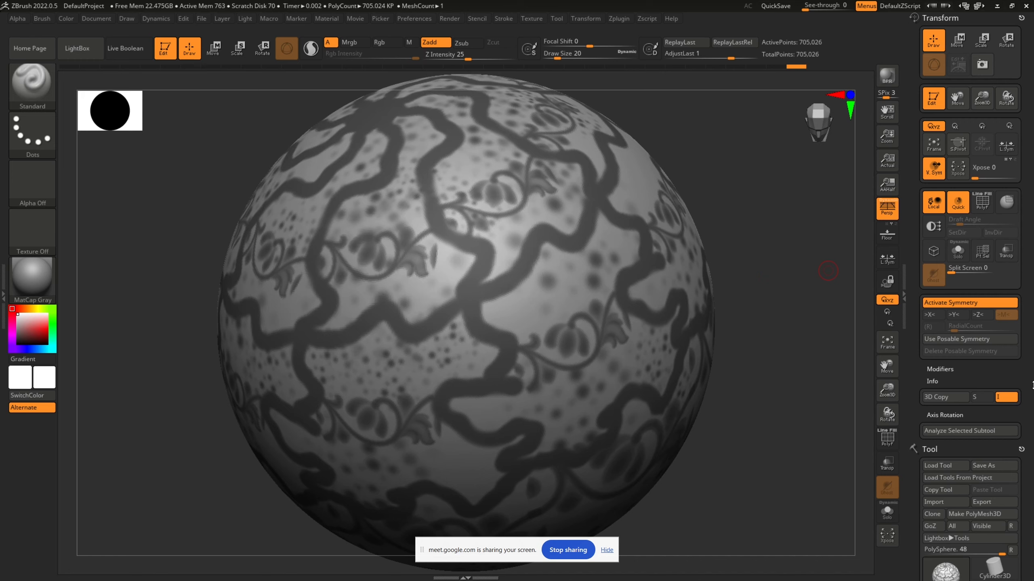
Extract the masked pattern on the sphere as a separate subtool with a thickness of 0.01 and accept the extraction
scroll(1029, 302, "down", 10)
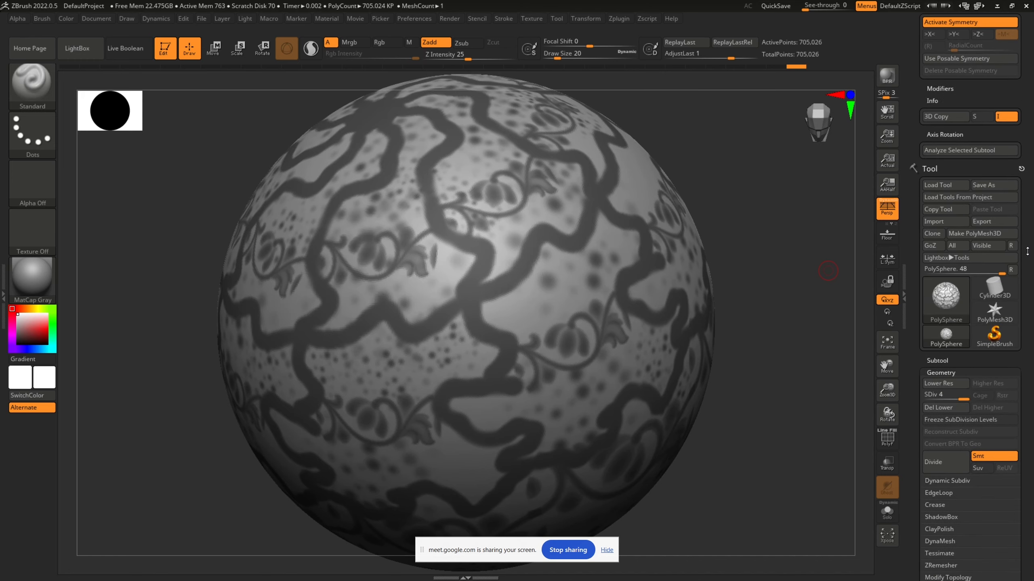
scroll(1030, 220, "down", 3)
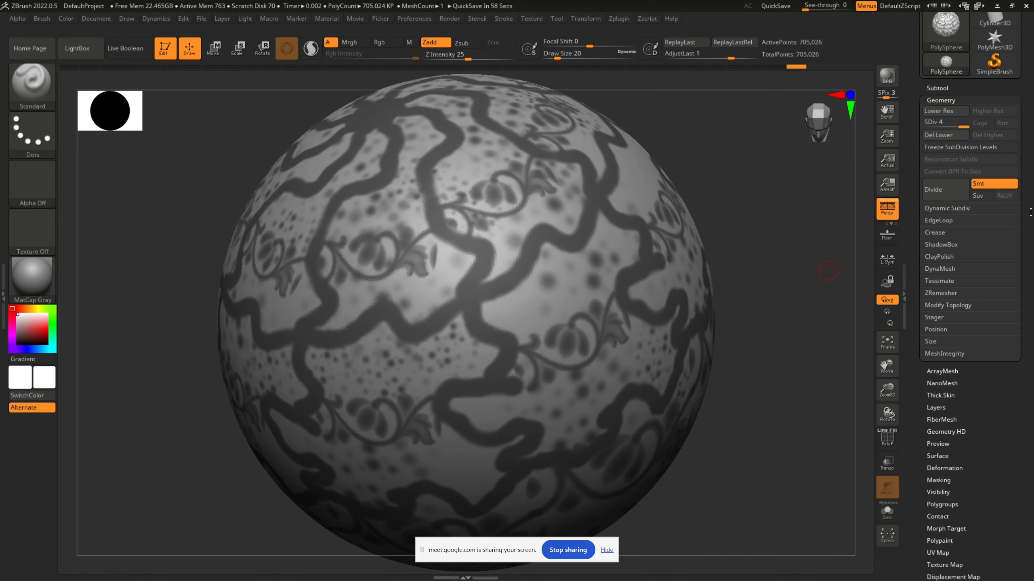
scroll(1030, 212, "up", 12)
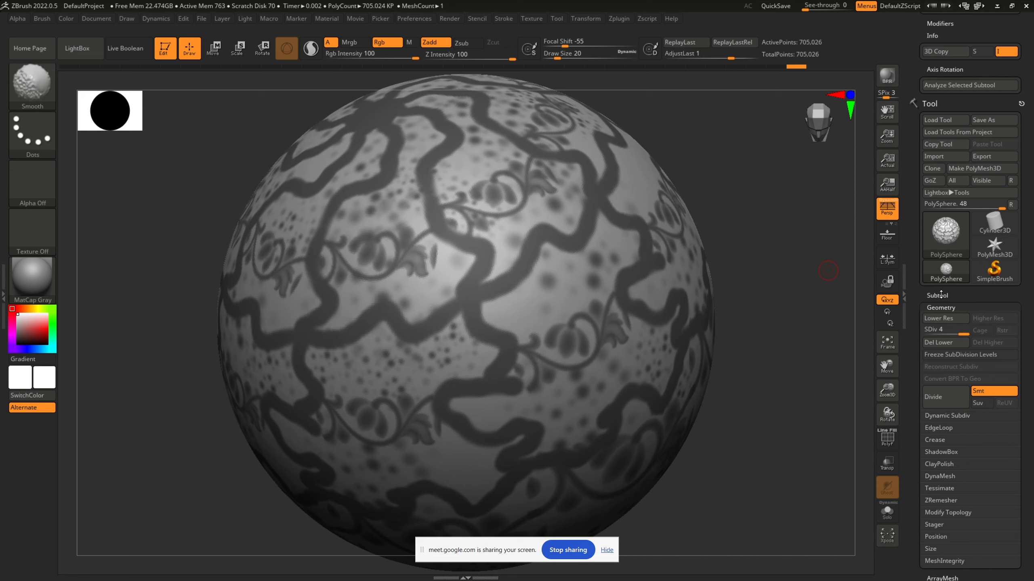
left_click(936, 295)
scroll(1030, 357, "down", 6)
scroll(1031, 358, "down", 12)
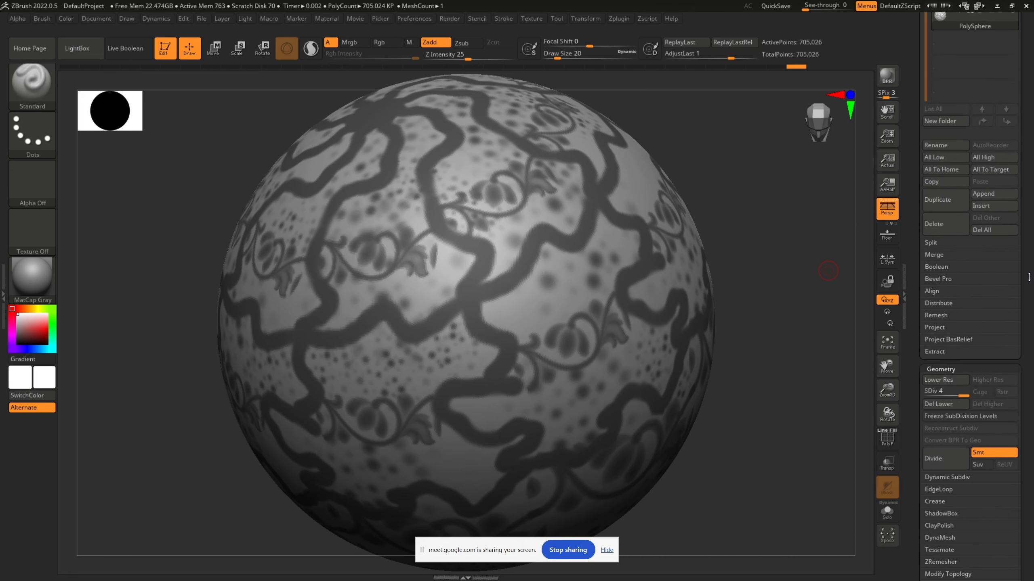
left_click(933, 352)
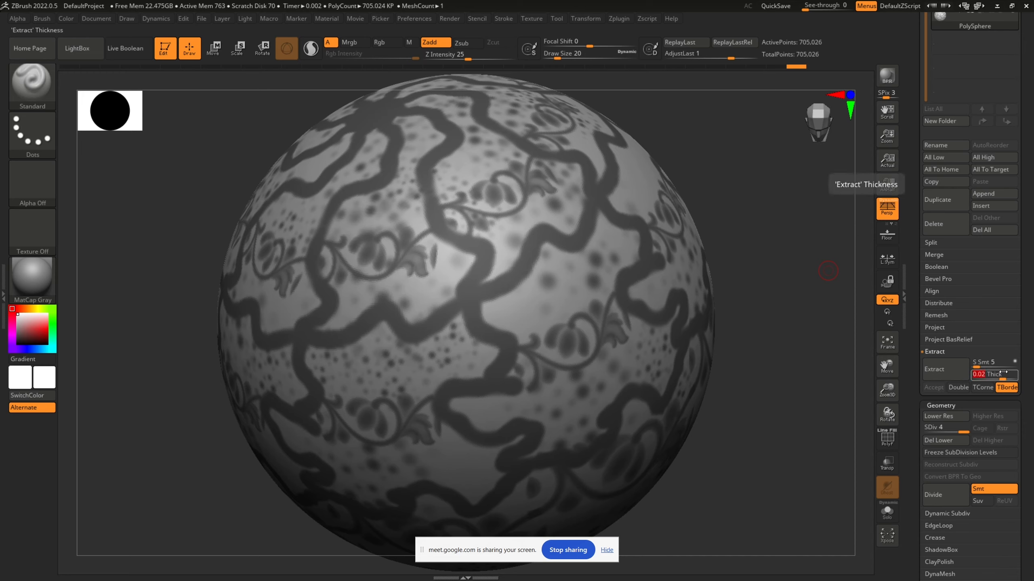
left_click(993, 374)
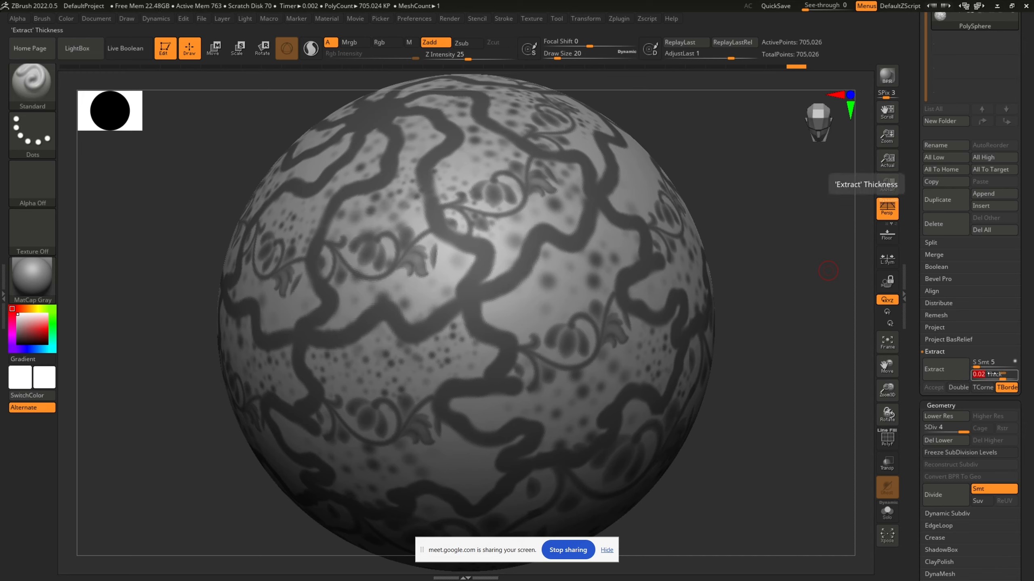
type("0.")
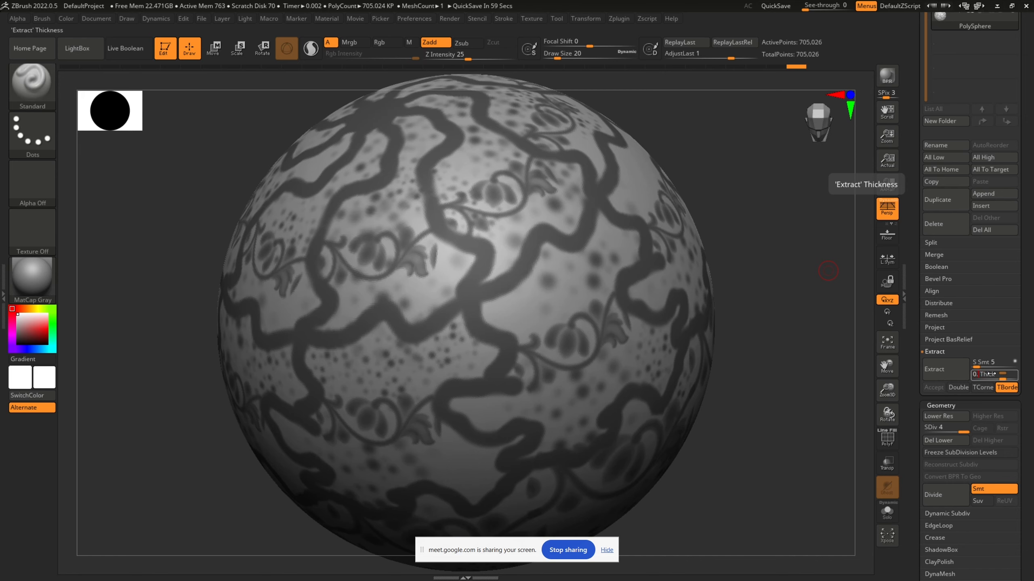
type("01")
left_click(938, 370)
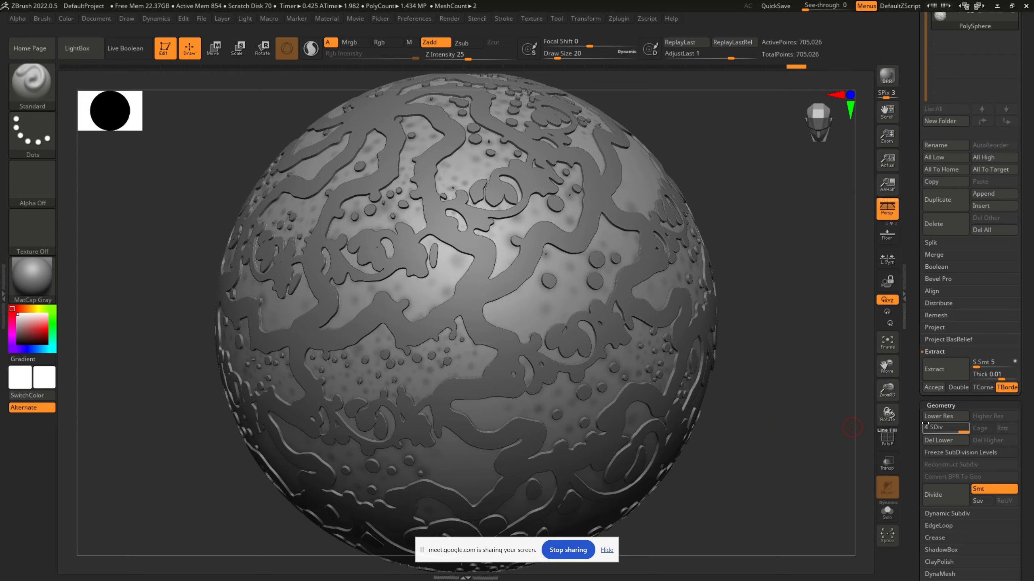
left_click(934, 388)
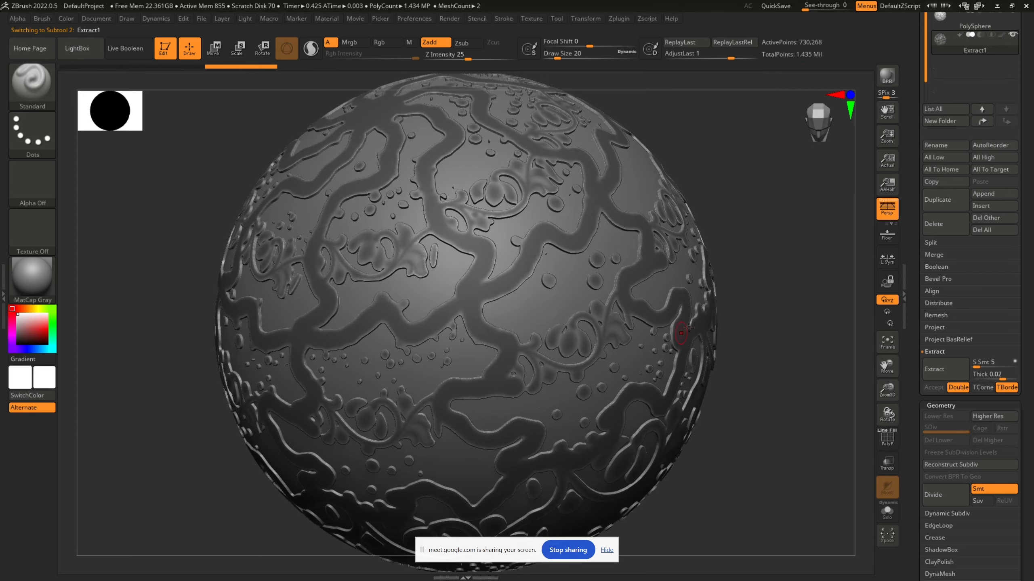
Hide the PolySphere subtool and examine the extracted pattern shell on its own from different angles
left_click_drag(774, 269, 765, 278)
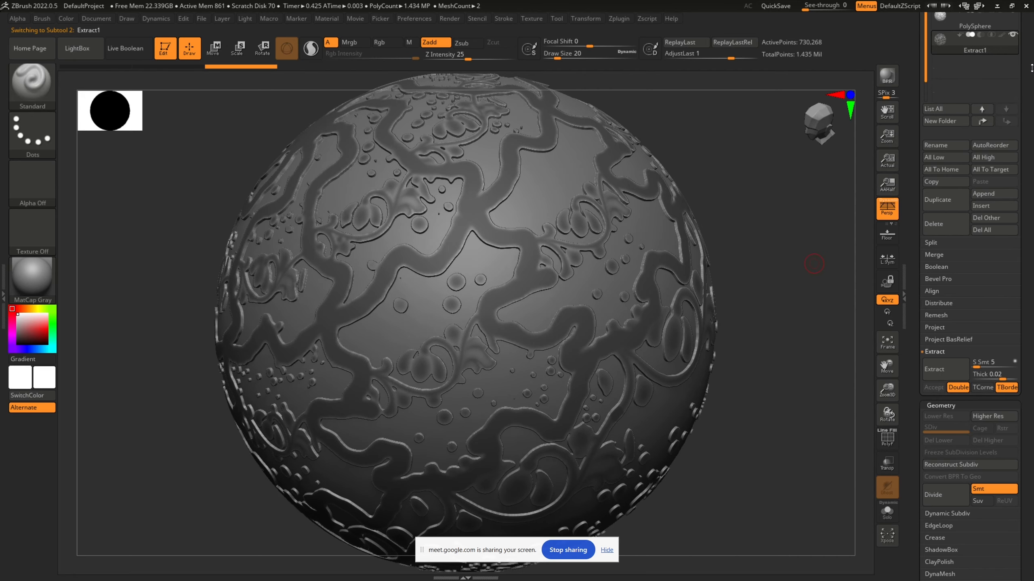
scroll(1032, 68, "up", 5)
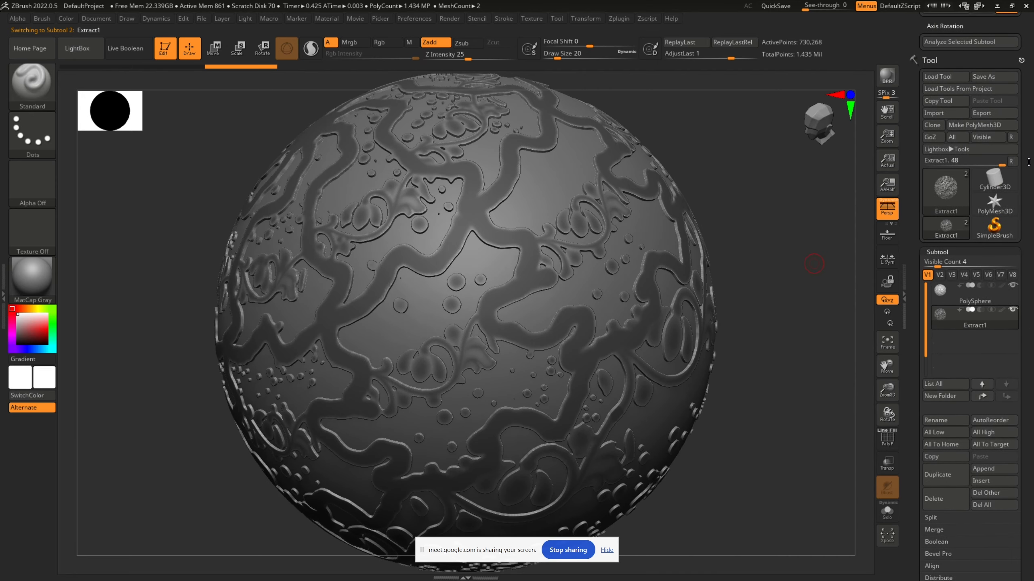
mouse_move(1017, 294)
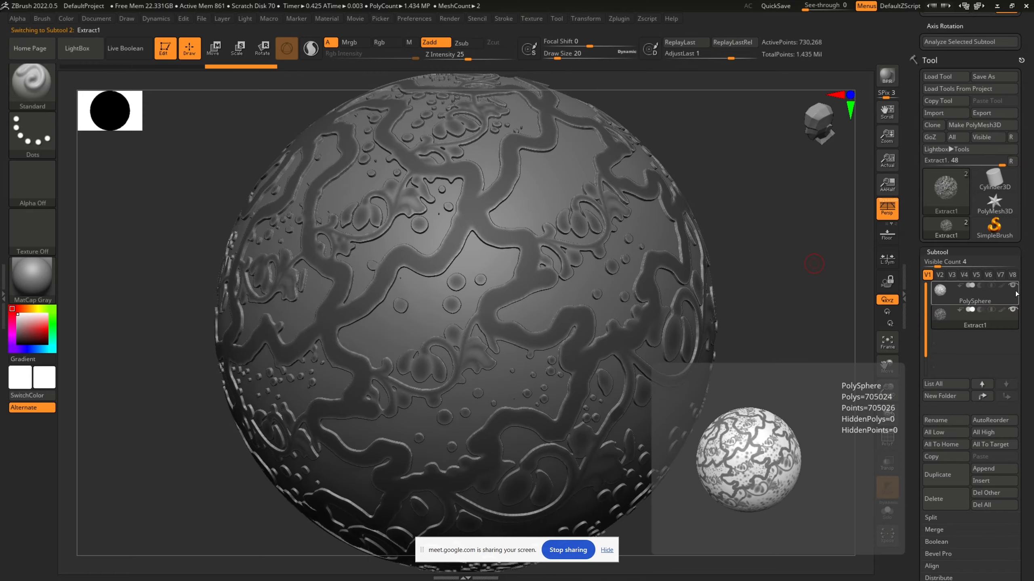
left_click(1006, 324)
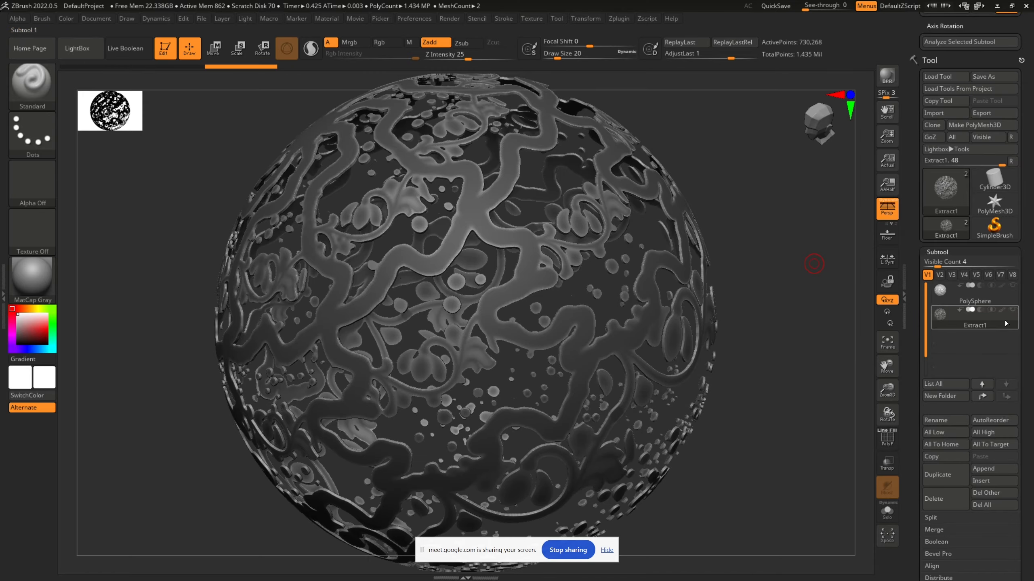
mouse_move(769, 390)
left_mouse_down()
mouse_move(760, 307)
mouse_move(754, 338)
mouse_move(825, 351)
left_mouse_up()
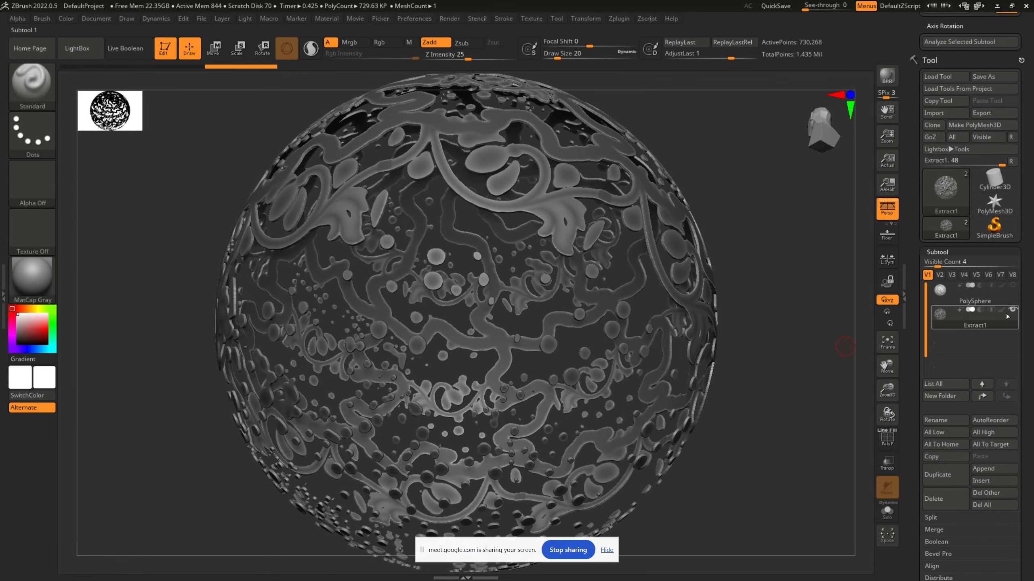
Select and show the PolySphere subtool again and hide the Extract1 subtool
left_click(1013, 296)
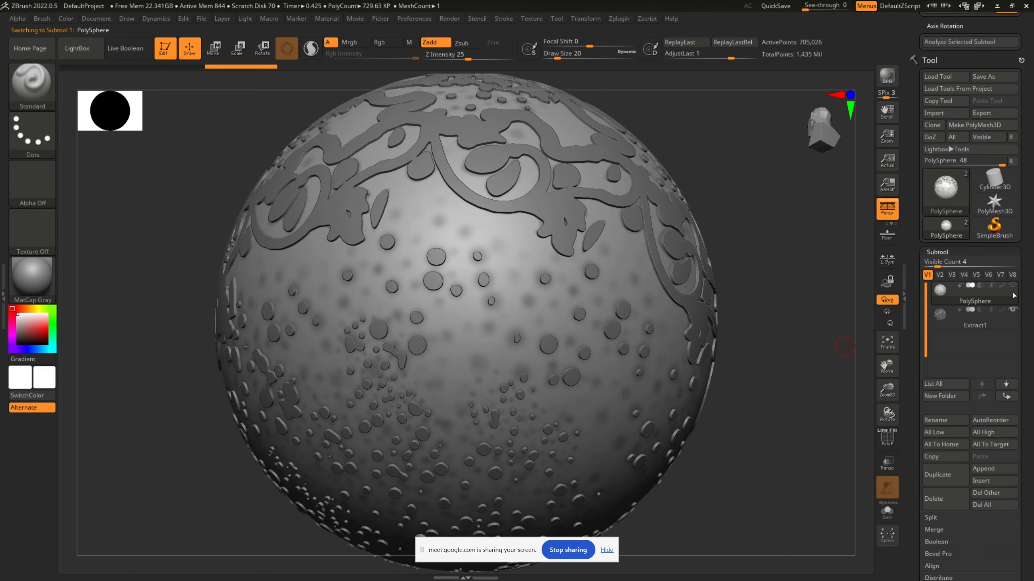
mouse_move(1014, 291)
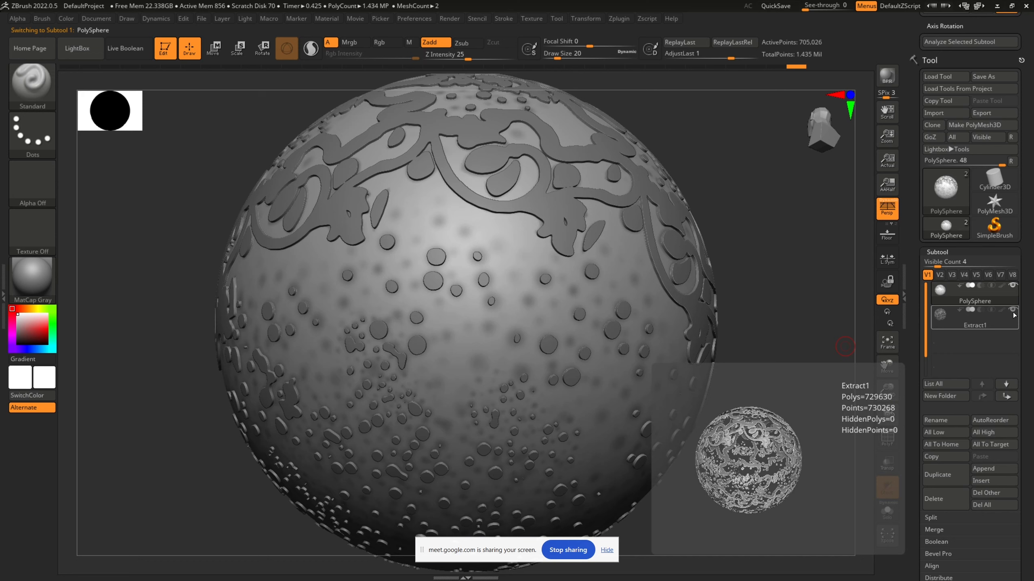
left_click(1013, 310)
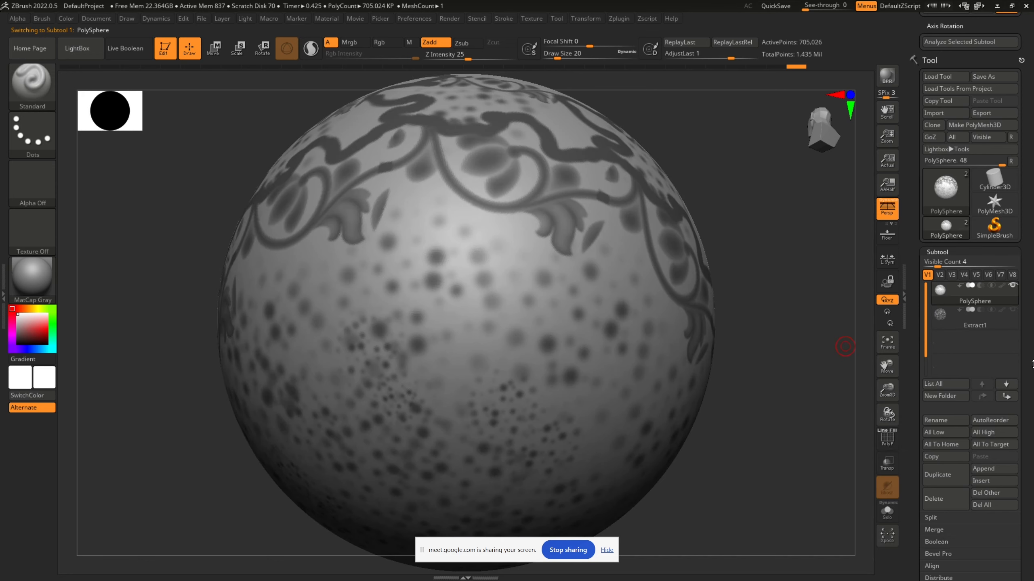
Try a negative Inflate deformation on the unmasked area of the PolySphere, and undo it
left_click_drag(1028, 401, 1020, 258)
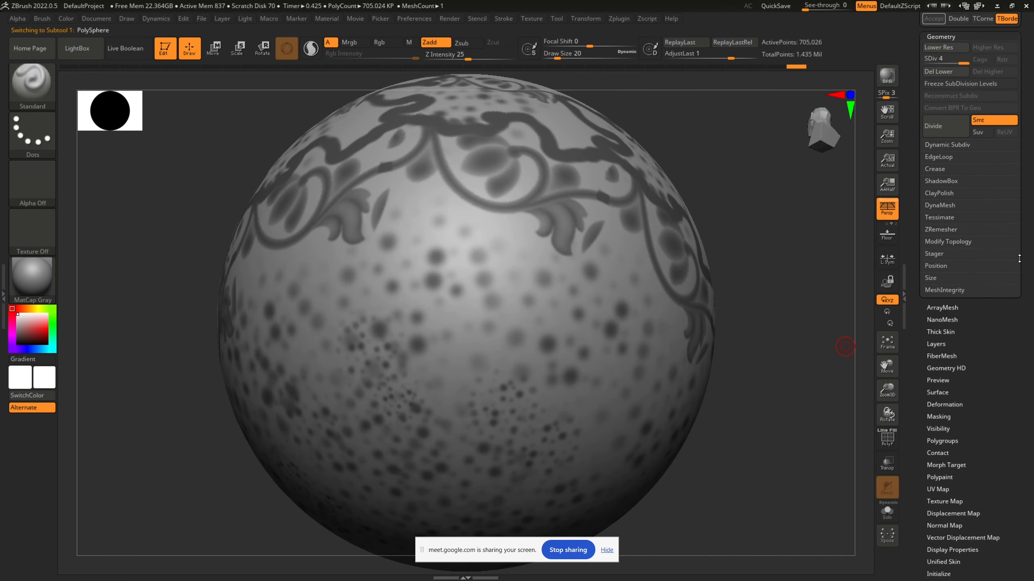
left_click(949, 404)
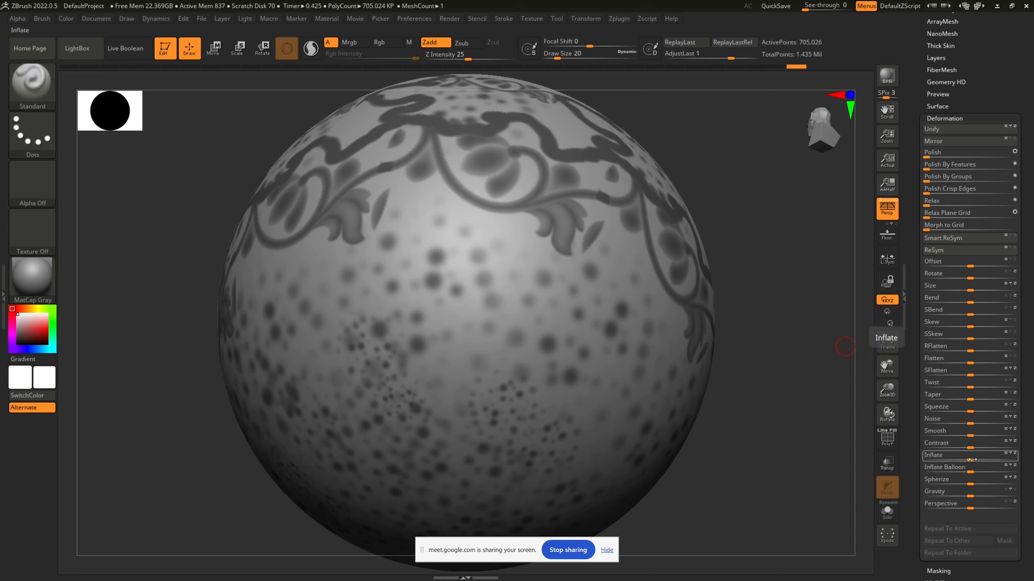
left_click_drag(972, 460, 964, 460)
mouse_move(760, 254)
left_mouse_down()
mouse_move(759, 316)
mouse_move(790, 269)
mouse_move(757, 244)
mouse_move(774, 262)
mouse_move(793, 263)
mouse_move(791, 331)
mouse_move(778, 321)
mouse_move(772, 340)
mouse_move(747, 325)
mouse_move(757, 340)
mouse_move(764, 331)
mouse_move(752, 323)
mouse_move(762, 324)
left_mouse_up()
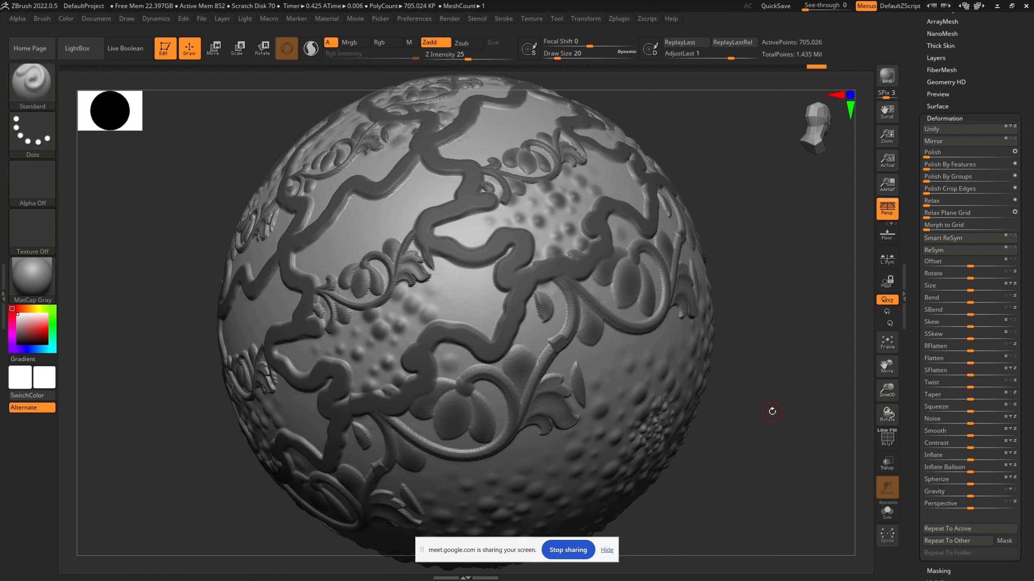
key("ctrl+z")
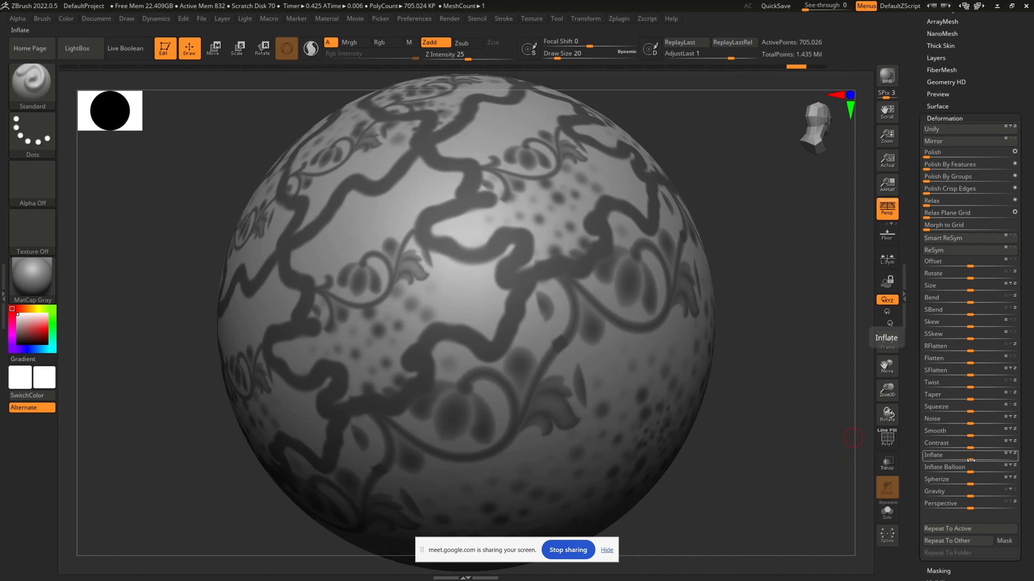
Inflate the unmasked area around the pattern outward with a positive Inflate deformation, and invert the mask
left_click_drag(970, 460, 979, 460)
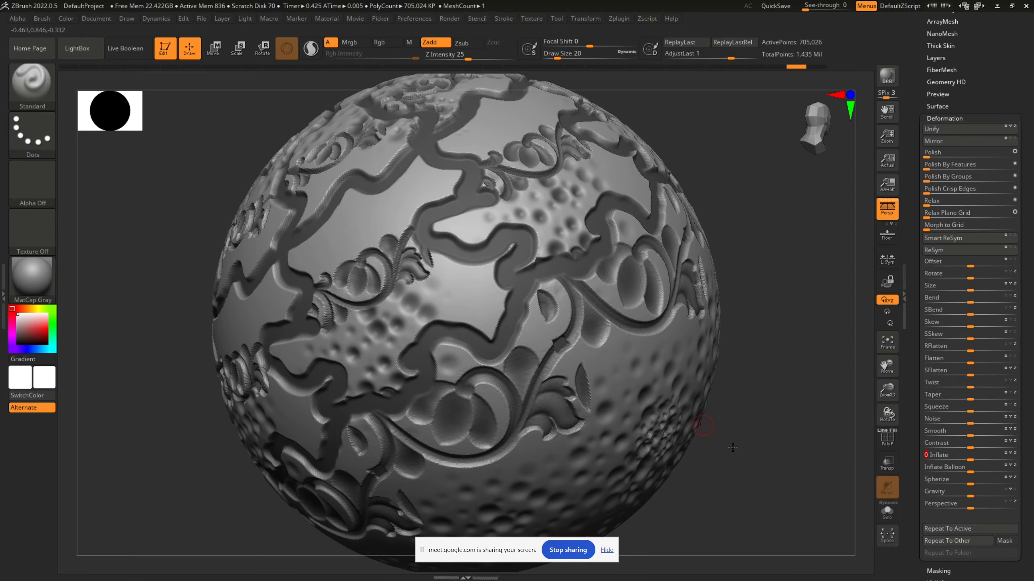
mouse_move(751, 397)
left_mouse_down()
mouse_move(786, 358)
mouse_move(745, 355)
mouse_move(775, 311)
mouse_move(781, 321)
mouse_move(764, 331)
mouse_move(782, 324)
mouse_move(762, 363)
mouse_move(774, 344)
left_mouse_up()
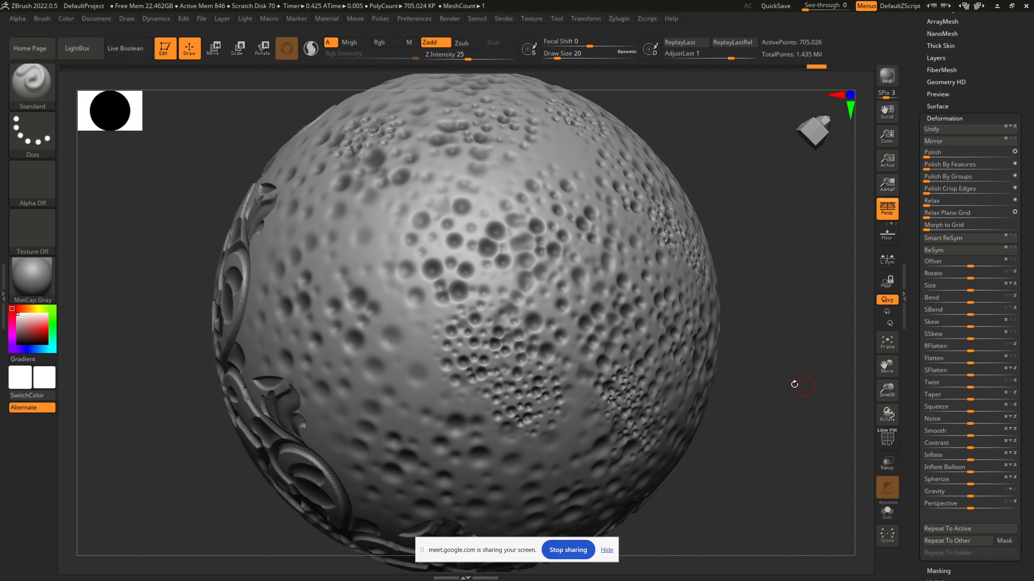
left_click(772, 364, "ctrl")
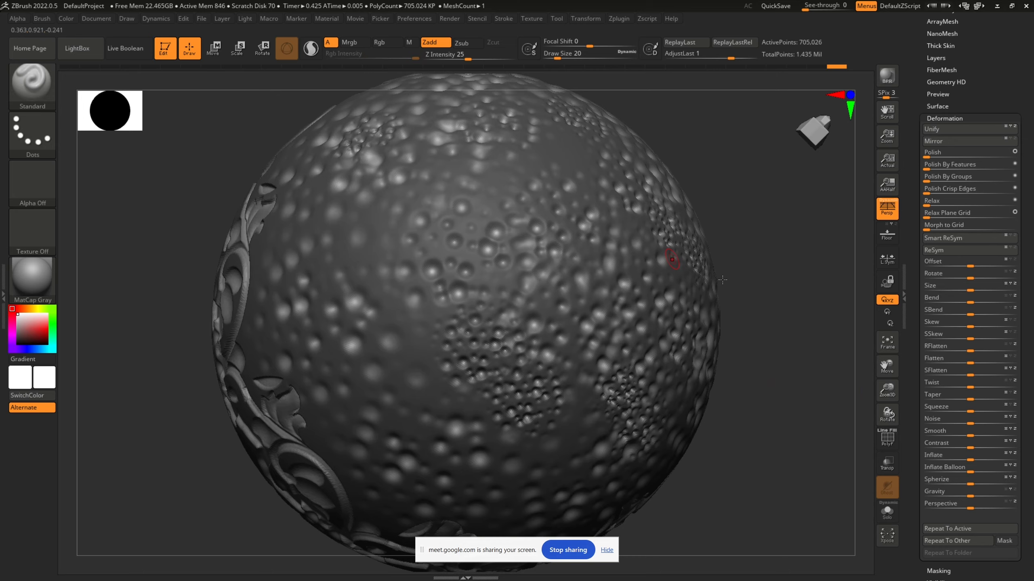
mouse_move(746, 365)
left_mouse_down()
mouse_move(827, 372)
mouse_move(828, 362)
left_mouse_up()
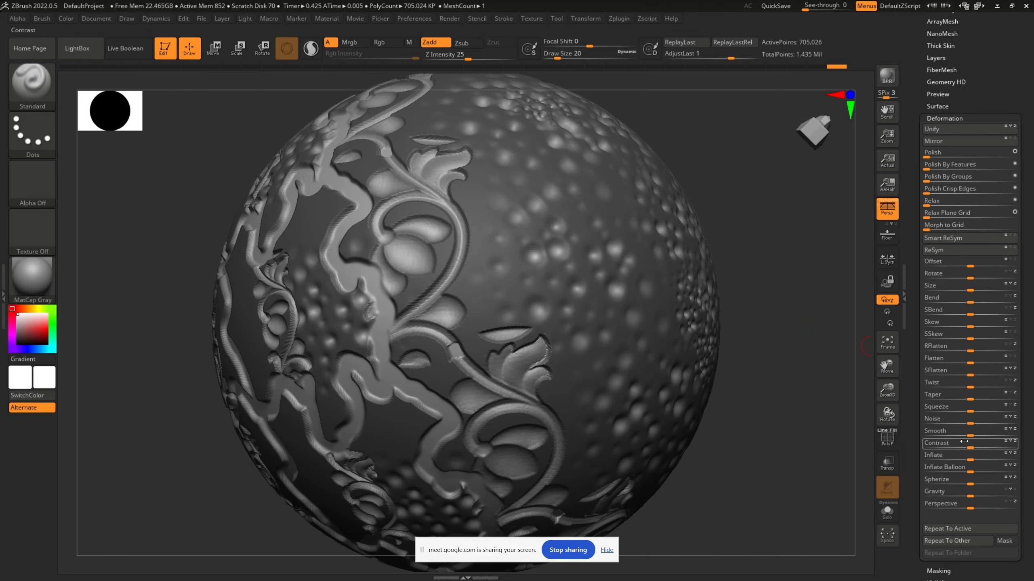
Roughen the unmasked pattern bands, leaves and dots with a Noise deformation of about 4
left_click_drag(971, 423, 971, 424)
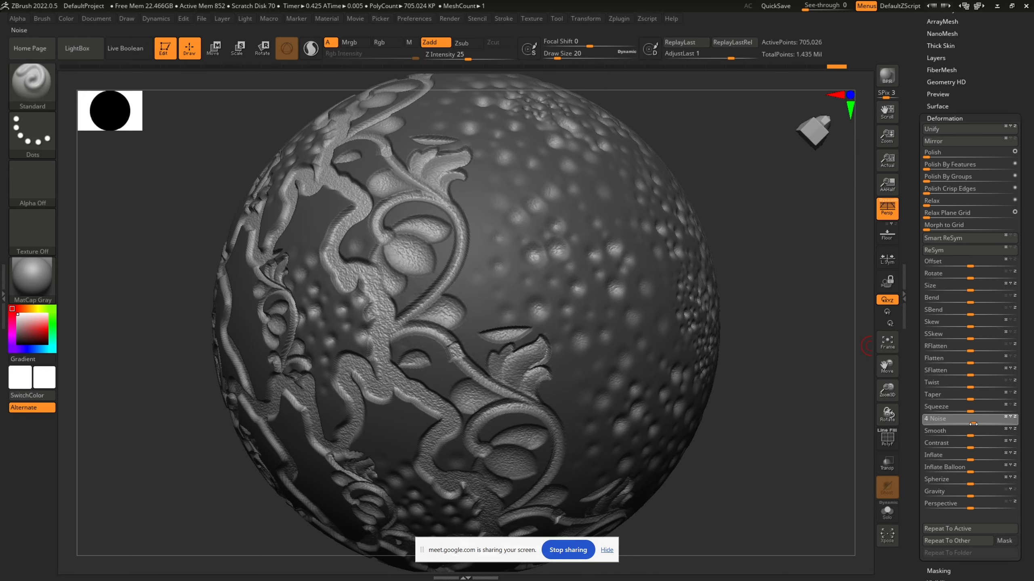
mouse_move(820, 424)
left_mouse_down()
mouse_move(757, 407)
mouse_move(789, 370)
left_mouse_up()
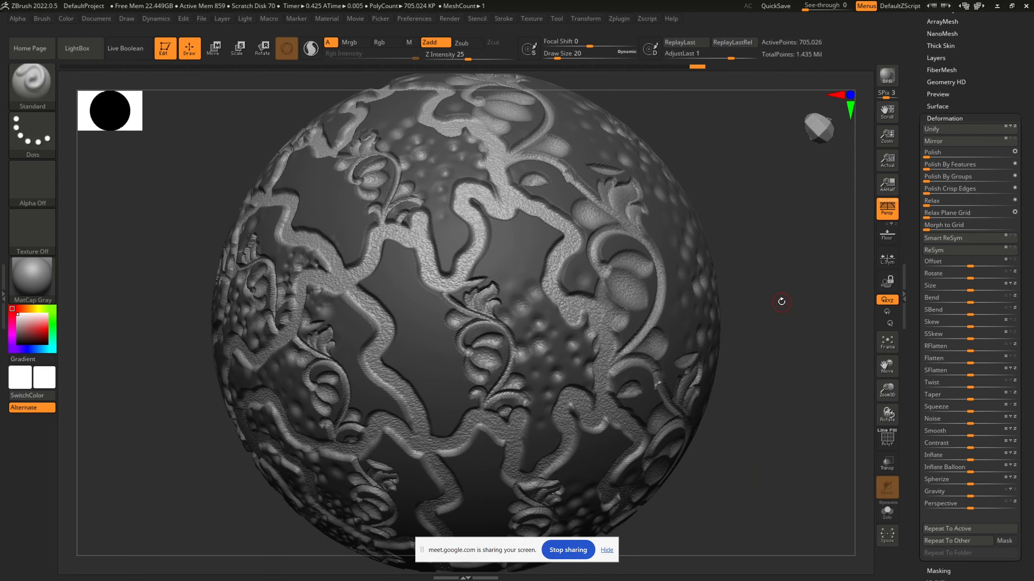
mouse_move(781, 301)
left_mouse_down()
mouse_move(807, 330)
mouse_move(792, 351)
left_mouse_up()
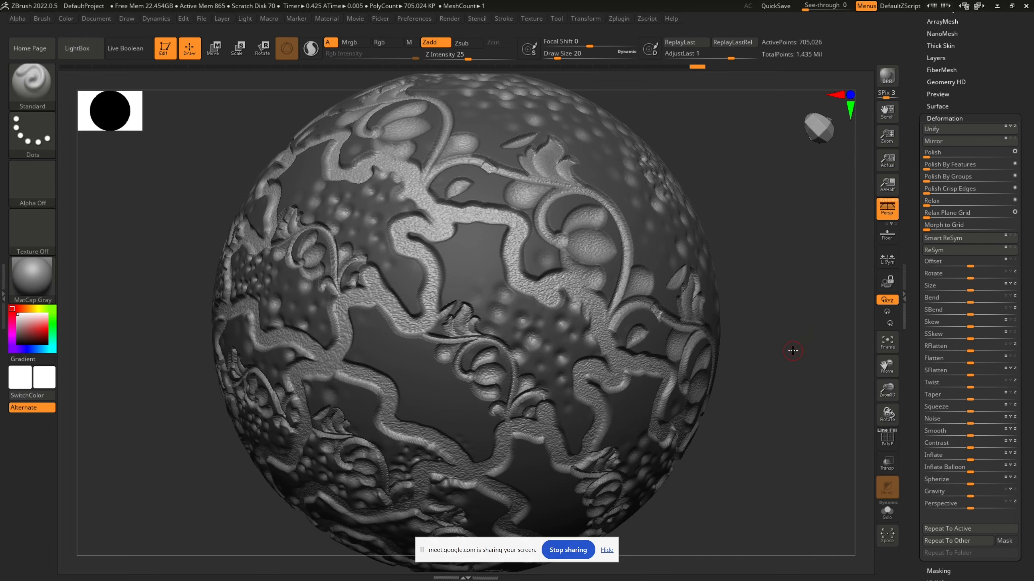
mouse_move(789, 314)
left_mouse_down()
mouse_move(781, 339)
mouse_move(764, 301)
mouse_move(786, 322)
mouse_move(773, 317)
mouse_move(781, 300)
left_mouse_up()
Invert the mask, apply a Noise deformation of about 3 to the surface around the pattern, and invert the mask back
key("ctrl")
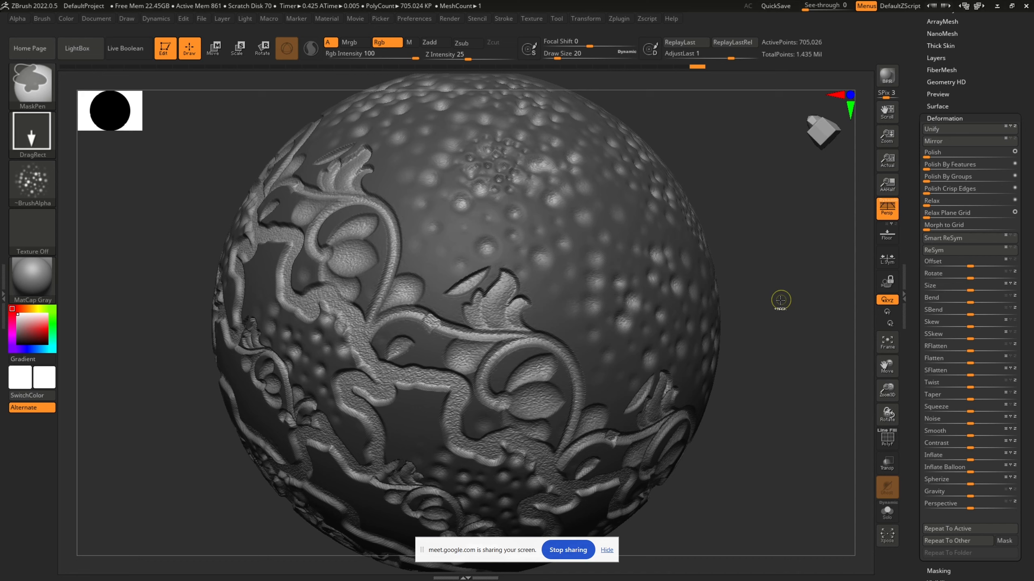
left_click(780, 300, "ctrl")
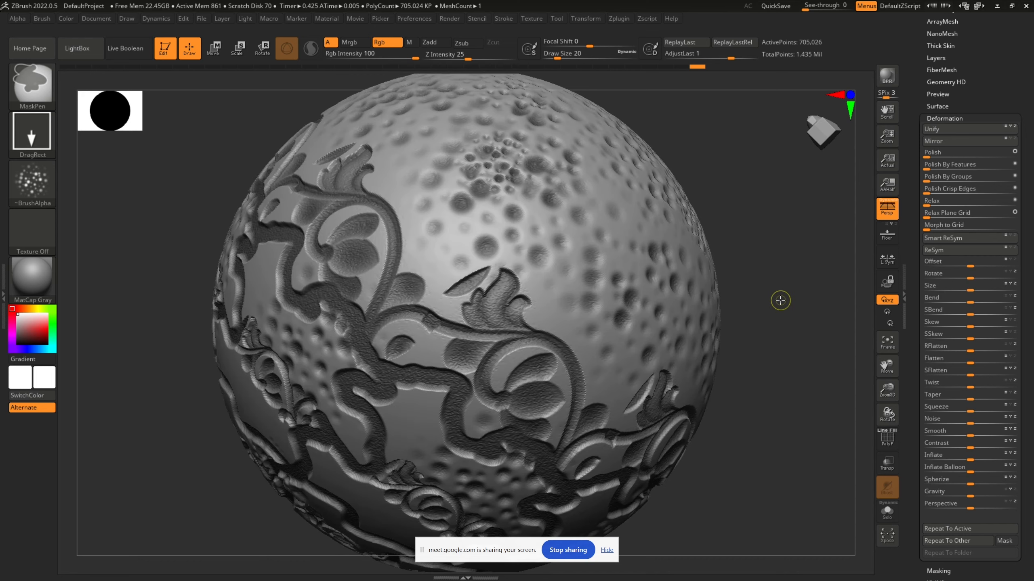
left_click(973, 423)
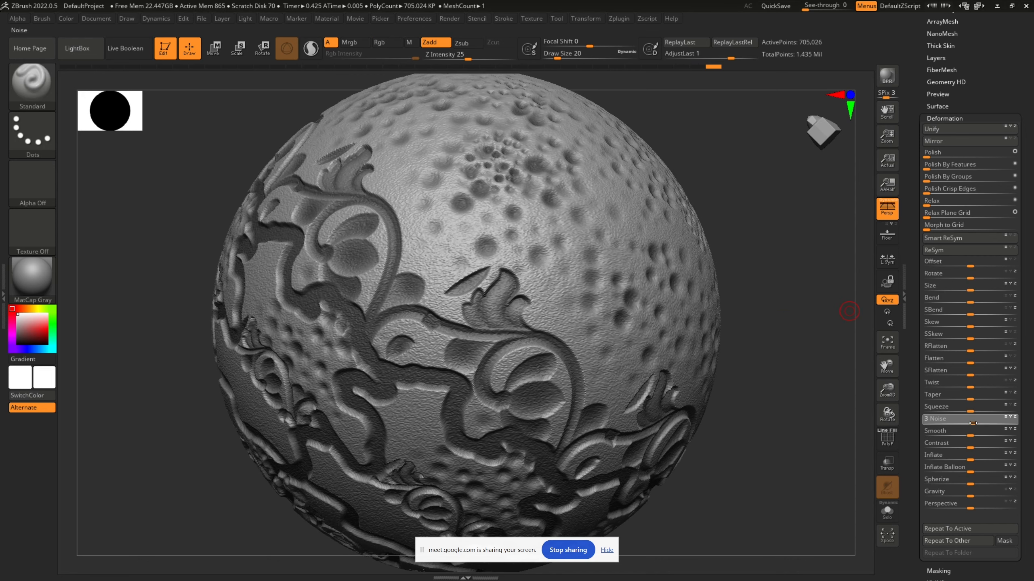
left_click(973, 423)
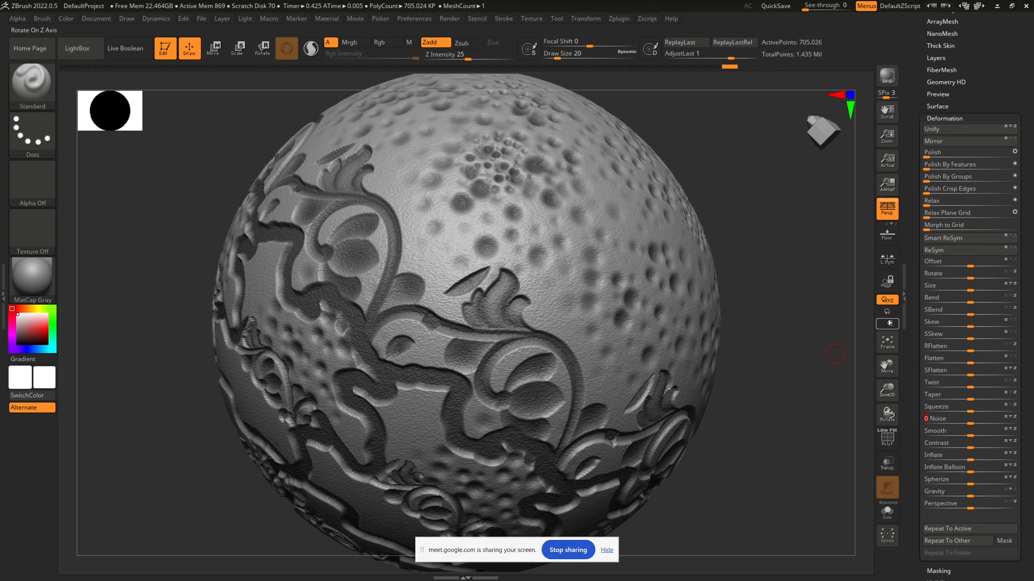
left_click(806, 301, "ctrl")
left_click_drag(469, 312, 486, 308)
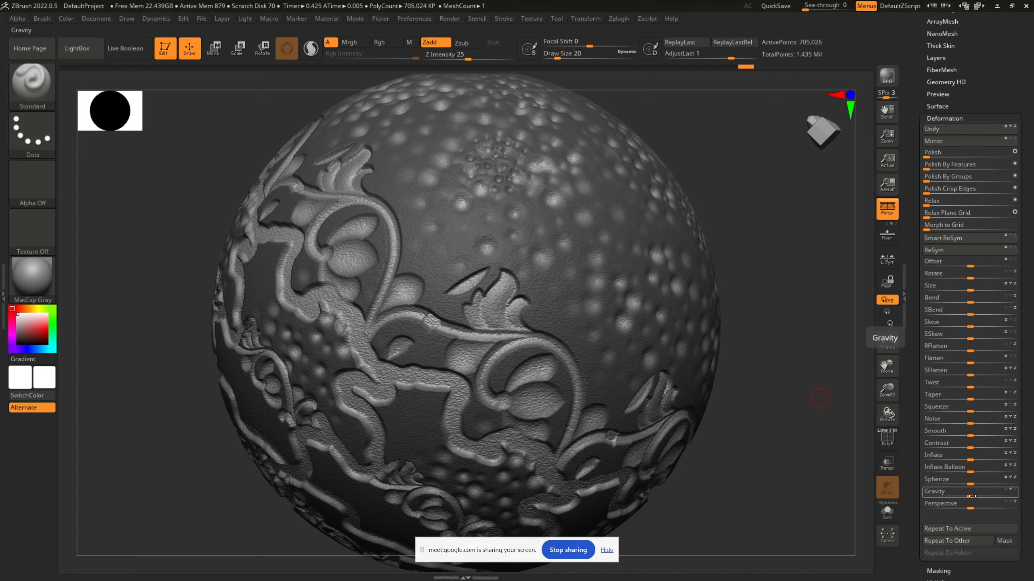
Try a slight negative Gravity deformation on the unmasked pattern of the sphere
left_click_drag(972, 496, 967, 497)
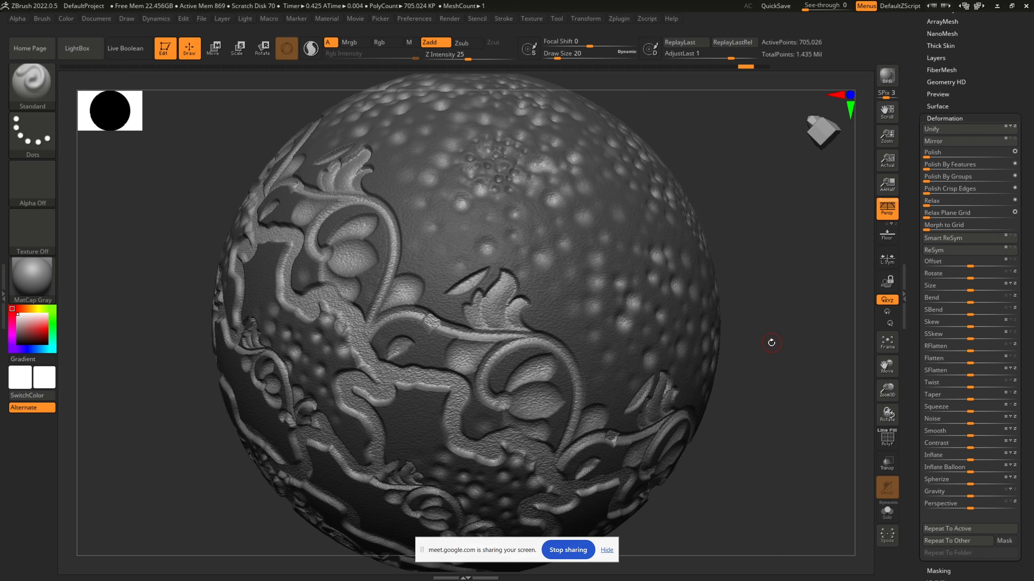
mouse_move(765, 364)
left_mouse_down()
mouse_move(757, 359)
mouse_move(772, 354)
left_mouse_up()
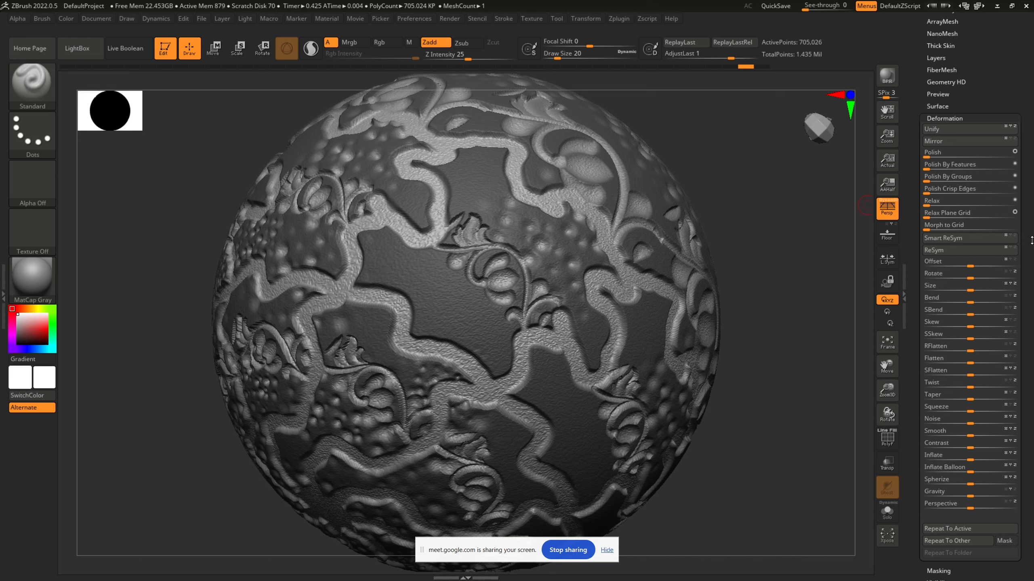
Try a slight Polish deformation on the unmasked pattern of the sphere and undo it
left_click_drag(1029, 269, 1030, 224)
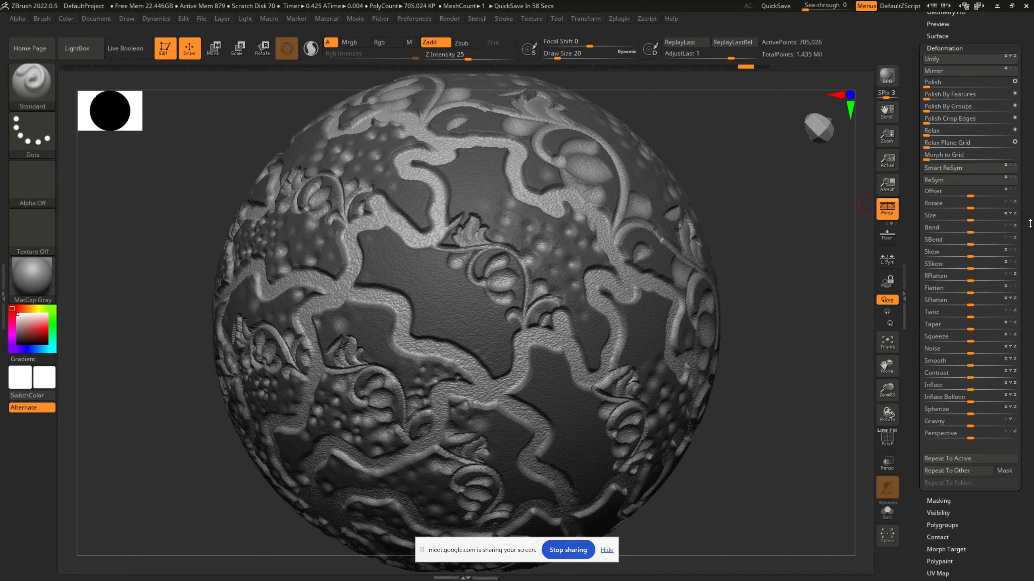
left_click_drag(1030, 223, 1030, 224)
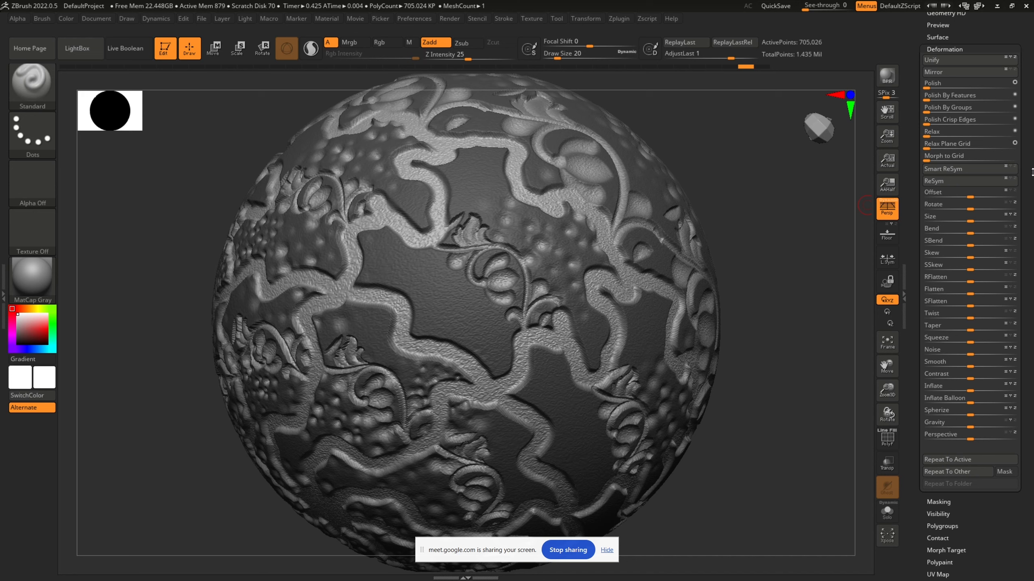
left_click_drag(1031, 174, 1025, 207)
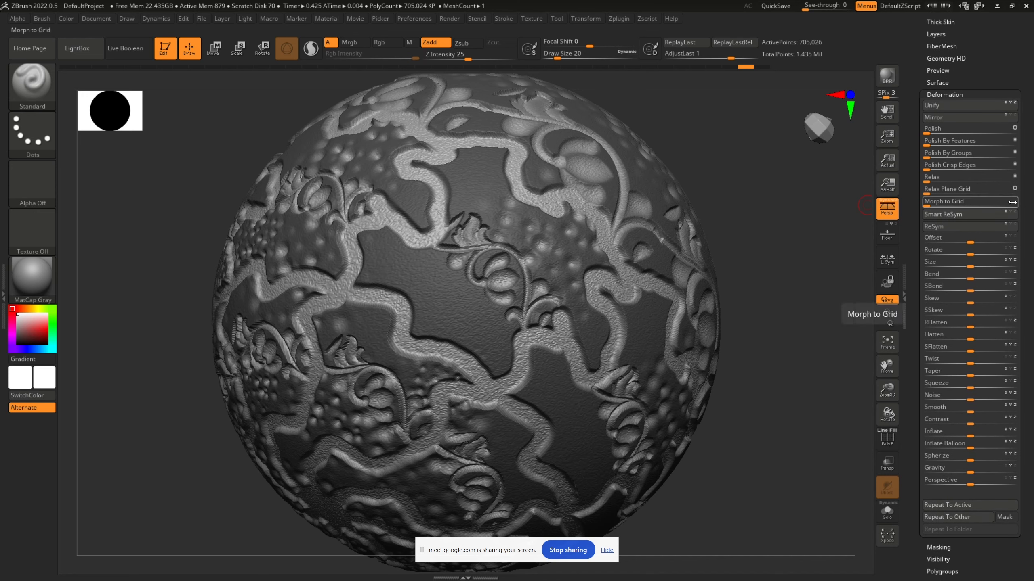
left_click(930, 130)
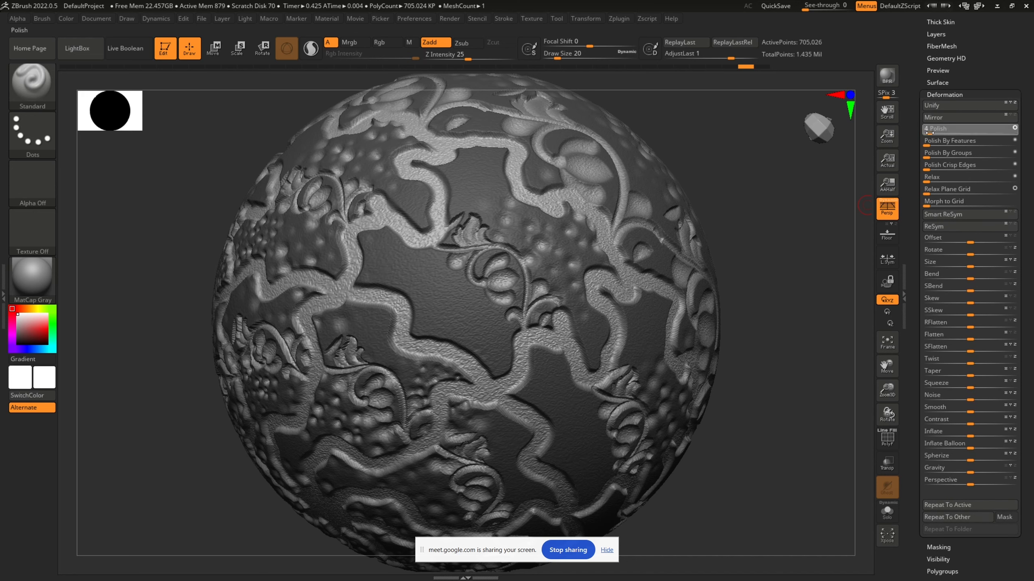
left_click_drag(927, 133, 927, 133)
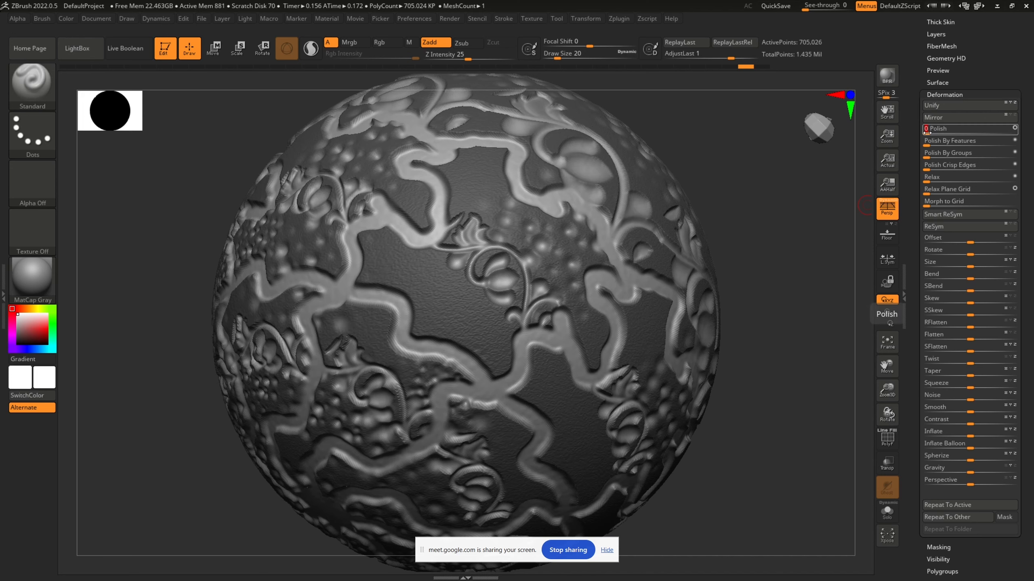
left_click(781, 179, "ctrl")
left_click_drag(779, 209, 748, 194)
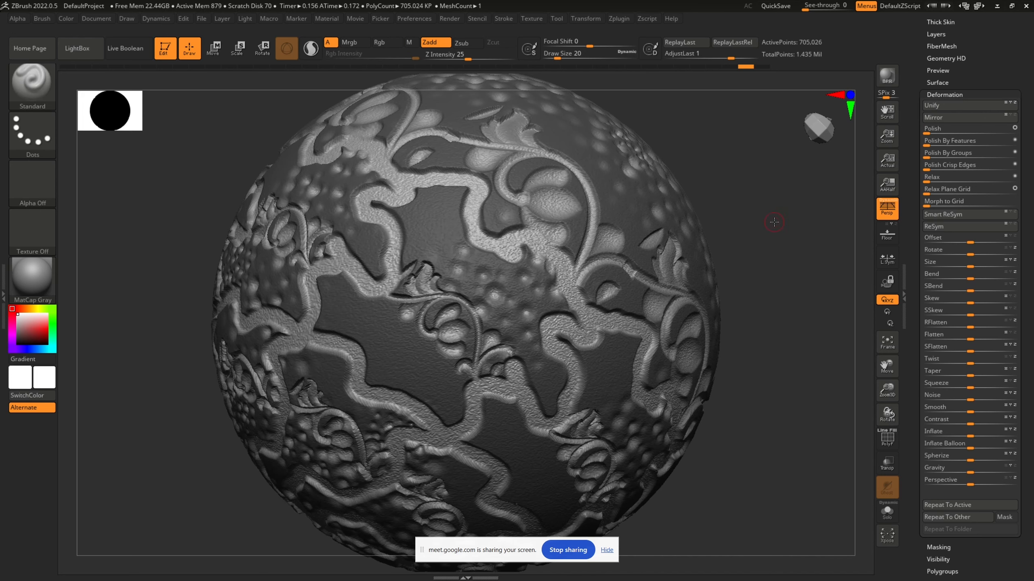
Invert the mask on the sphere and inspect the pattern from another side
key("ctrl")
left_click(780, 219, "ctrl")
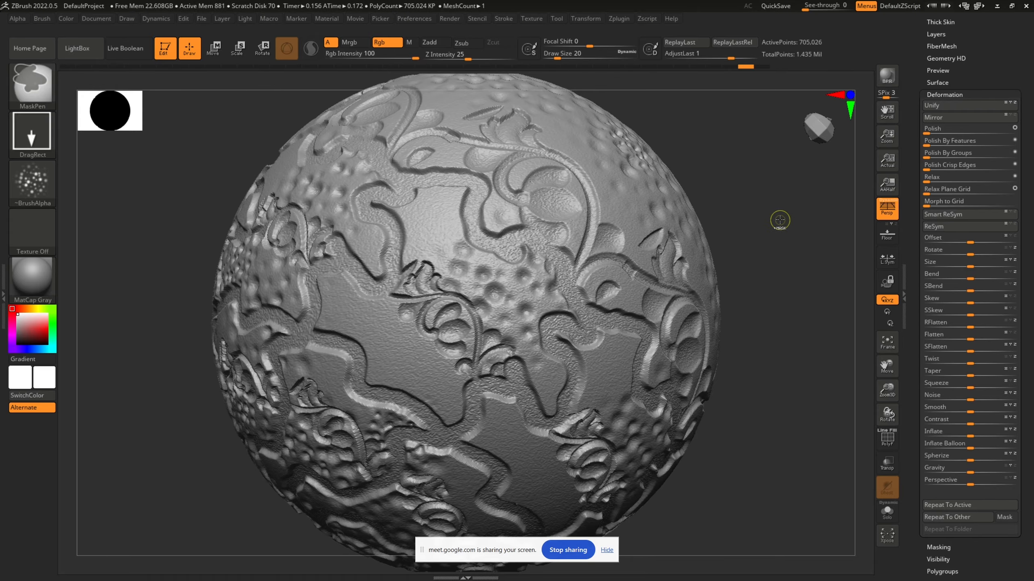
mouse_move(753, 223)
left_mouse_down()
mouse_move(757, 328)
mouse_move(786, 418)
mouse_move(769, 369)
mouse_move(731, 350)
mouse_move(712, 354)
mouse_move(763, 330)
mouse_move(757, 312)
mouse_move(777, 335)
mouse_move(748, 357)
mouse_move(747, 386)
mouse_move(741, 356)
mouse_move(766, 379)
mouse_move(755, 366)
left_mouse_up()
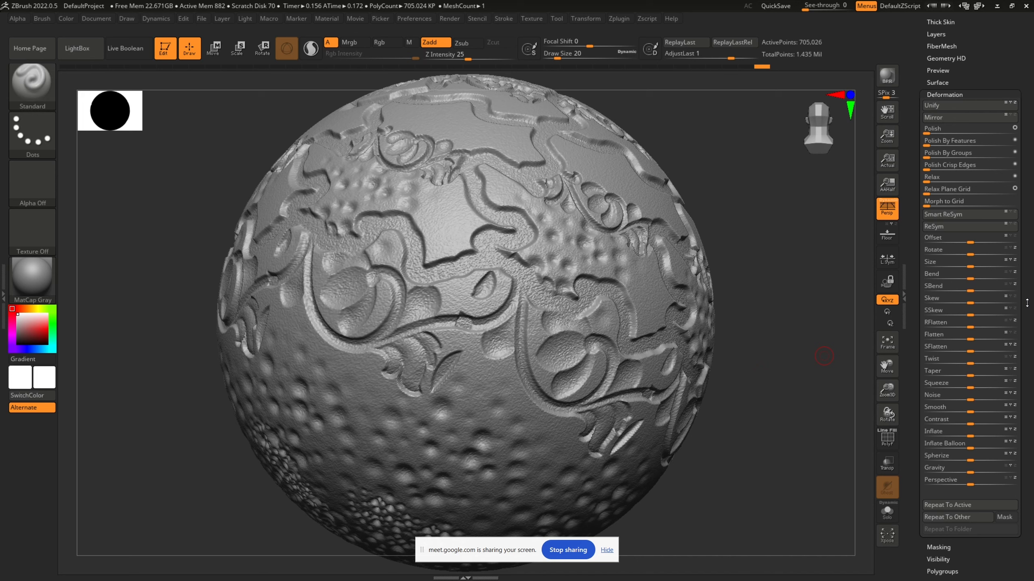
Show the extracted pattern subtool Extract1 and make it the active subtool
left_click_drag(1031, 298, 1022, 405)
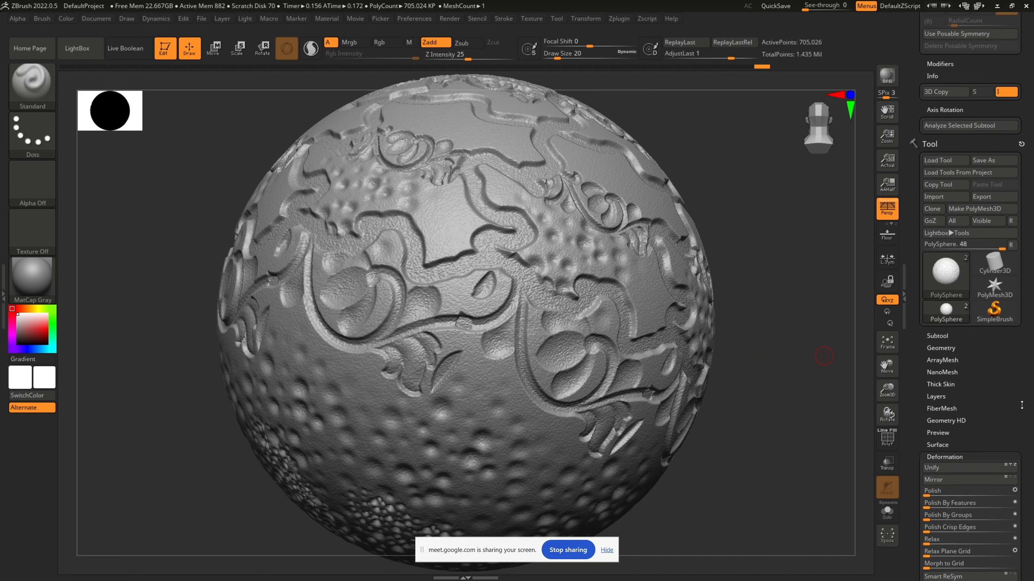
left_click(938, 336)
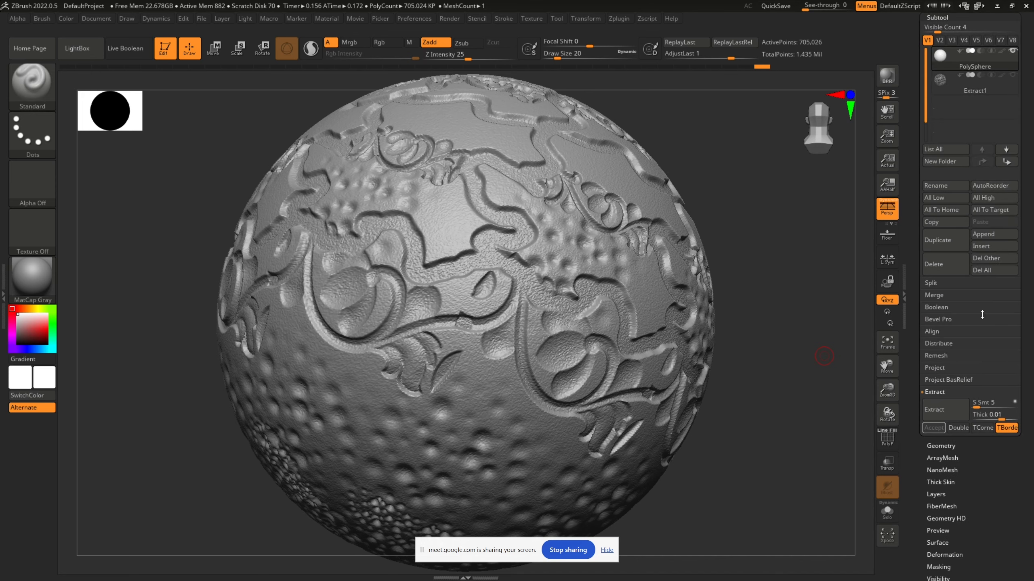
left_click(1013, 75)
left_click(1007, 93)
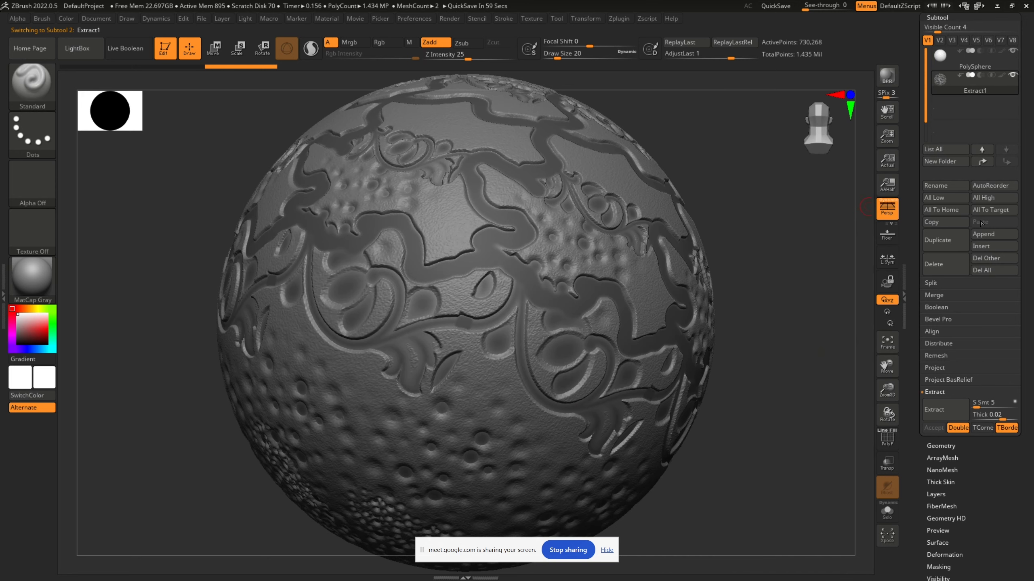
Clear the mask on Extract1 and scale it up uniformly so it stands out from the sphere
key("ctrl")
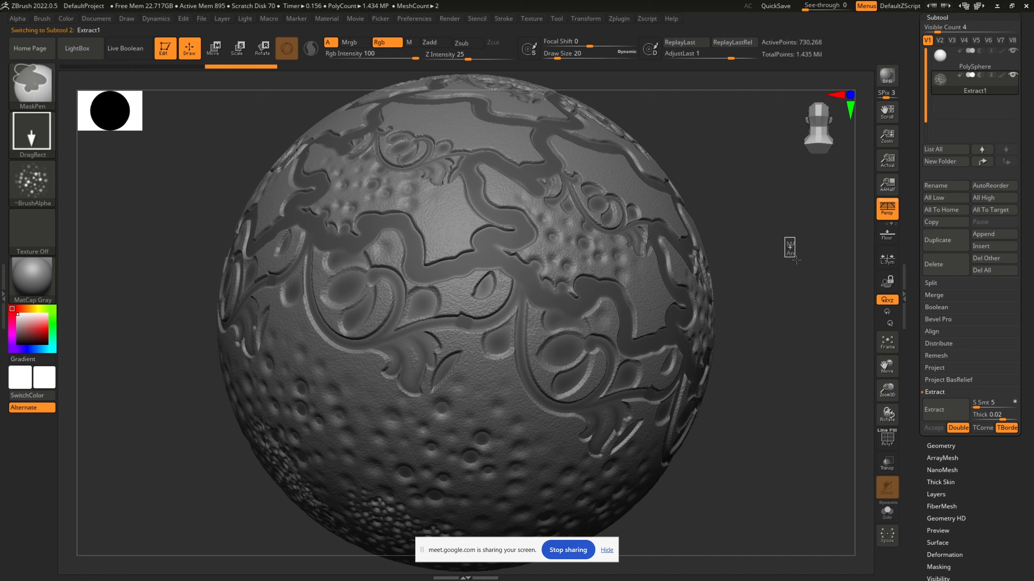
left_click_drag(796, 259, 798, 269, "ctrl")
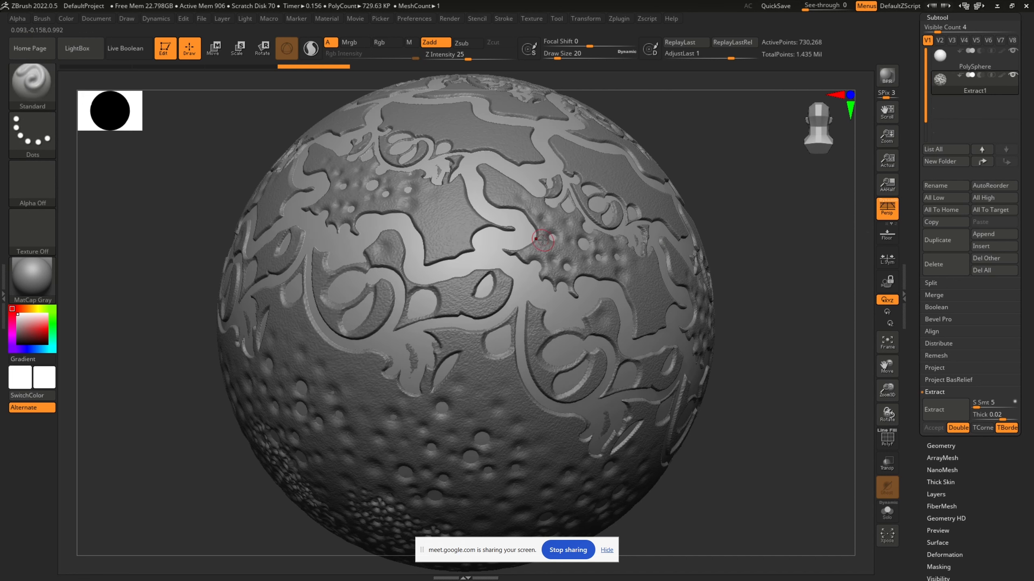
key("r")
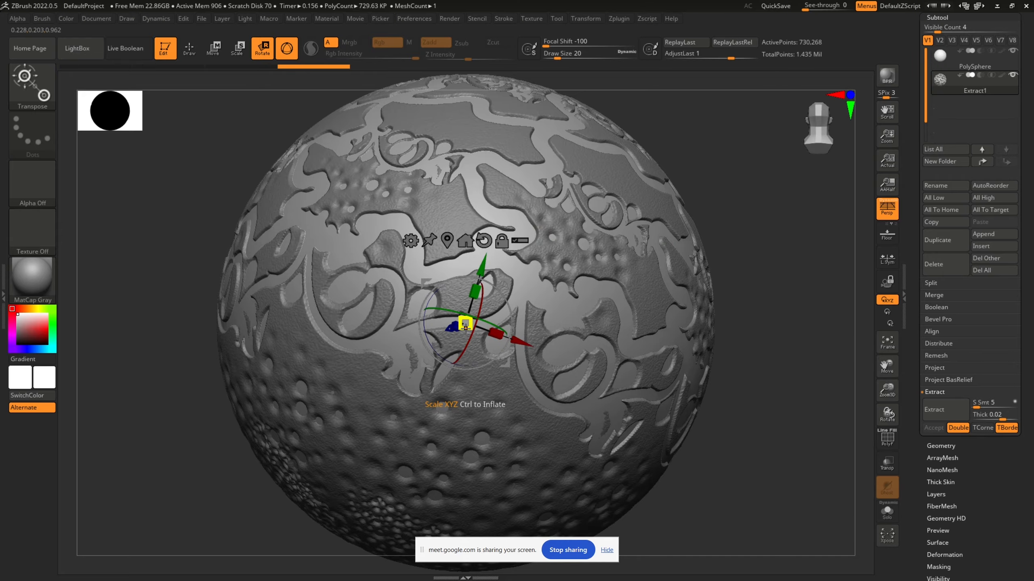
left_click_drag(466, 325, 412, 341)
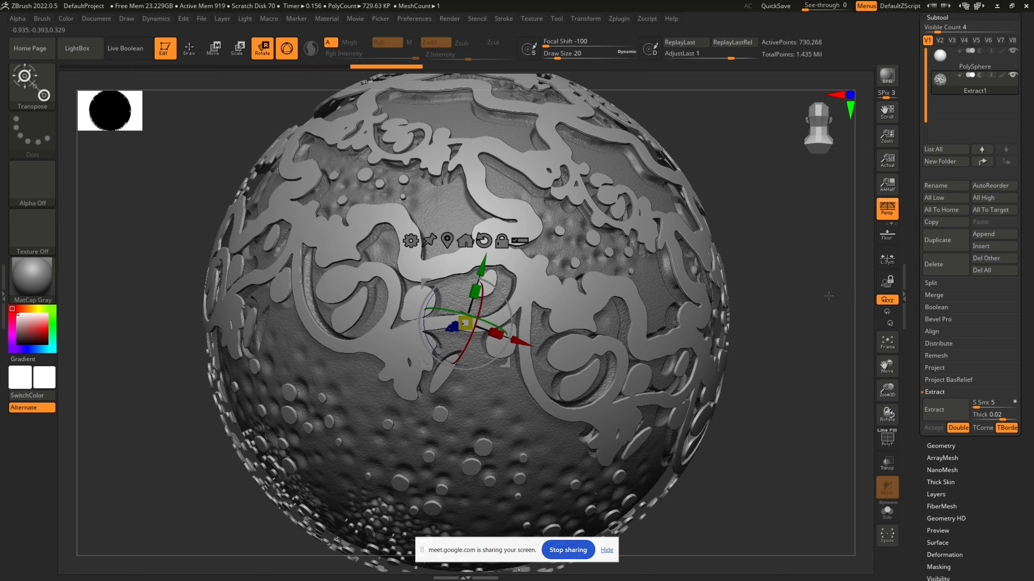
Roughen Extract1 with a slight positive Noise deformation, and try a positive Gravity deformation and undo it
left_click_drag(830, 294, 785, 329)
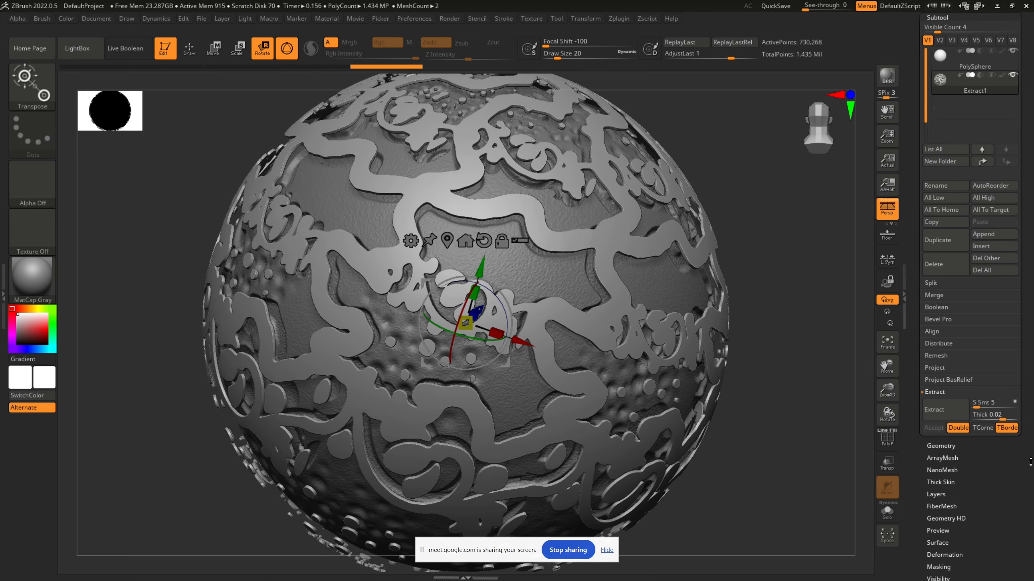
left_click_drag(1030, 463, 1023, 368)
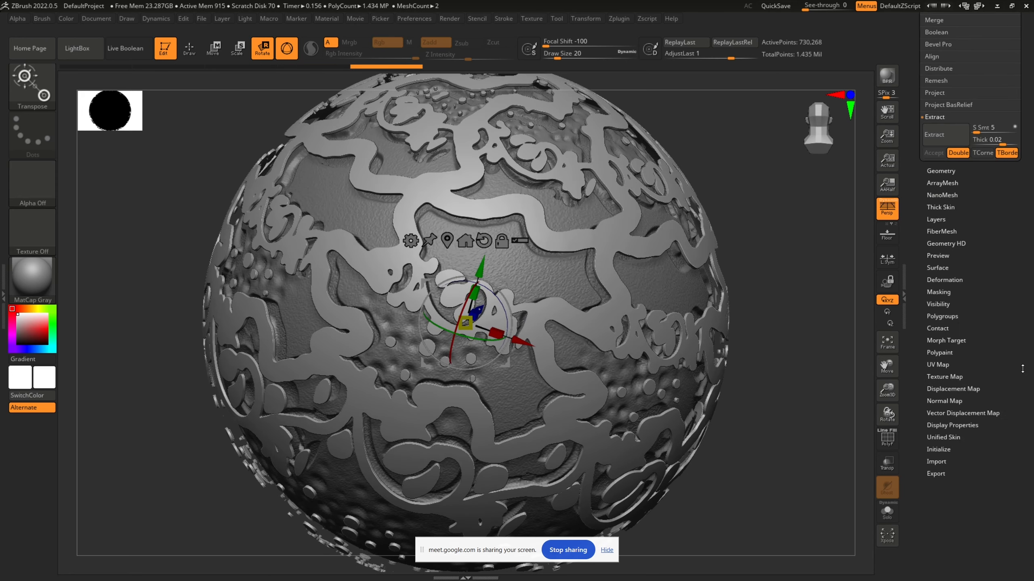
left_click(955, 280)
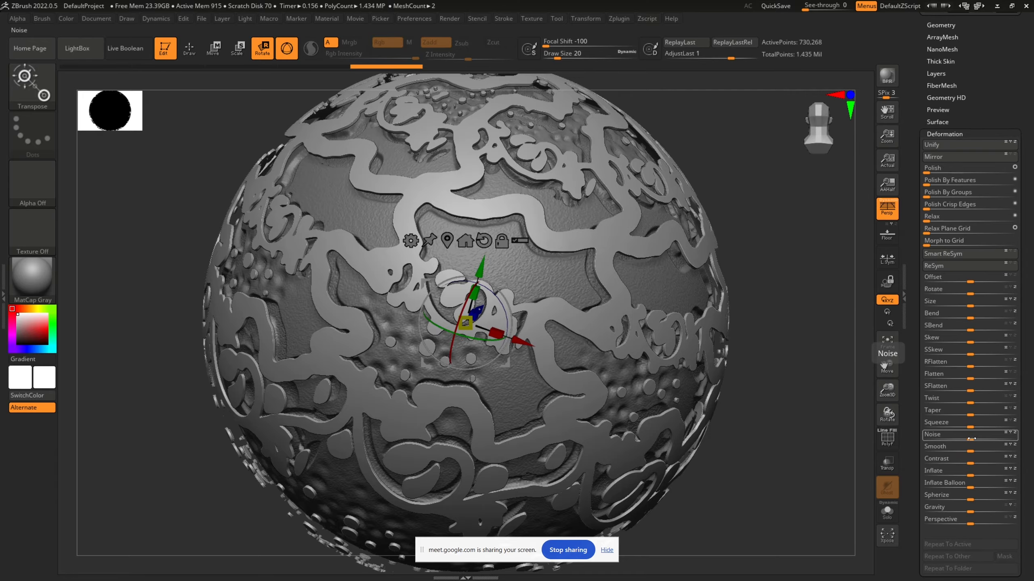
left_click_drag(971, 439, 976, 439)
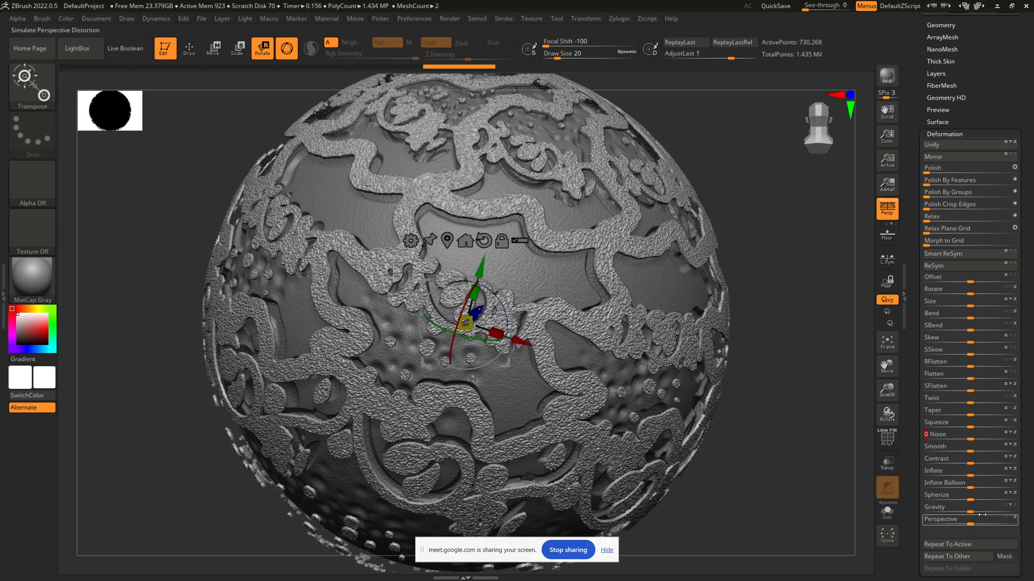
left_click_drag(976, 507, 996, 508)
key("ctrl+z")
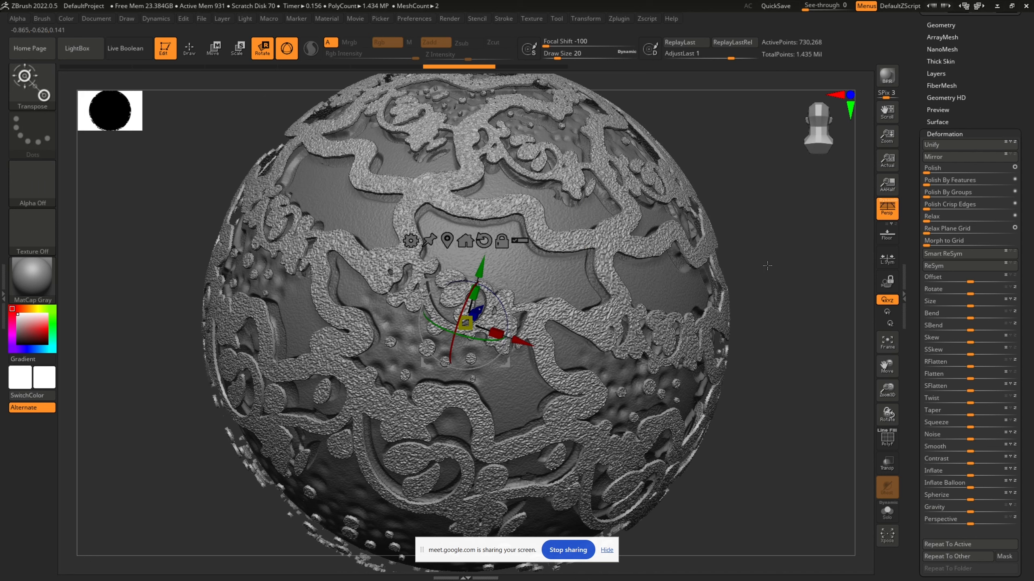
Return to draw mode, enable radial symmetry on X, Y and Z with a count of 15, and try a mask stamp on Extract1
key("q")
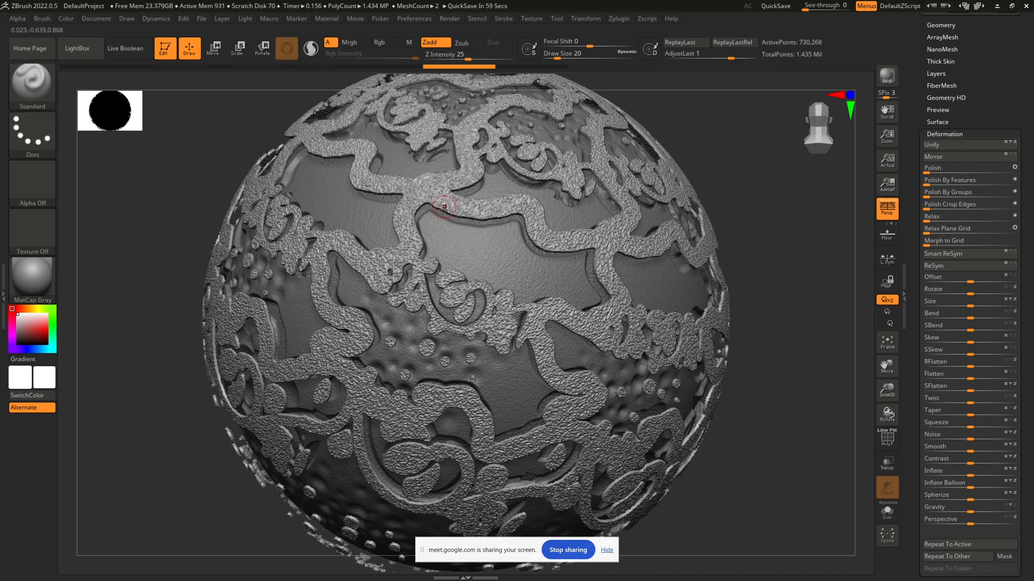
key("ctrl")
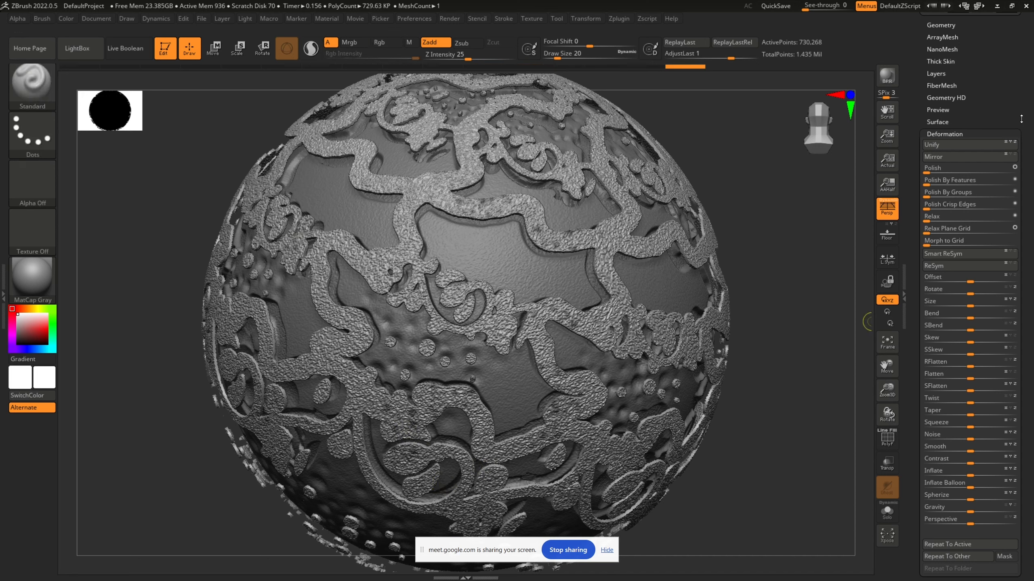
left_click_drag(1027, 126, 1029, 285)
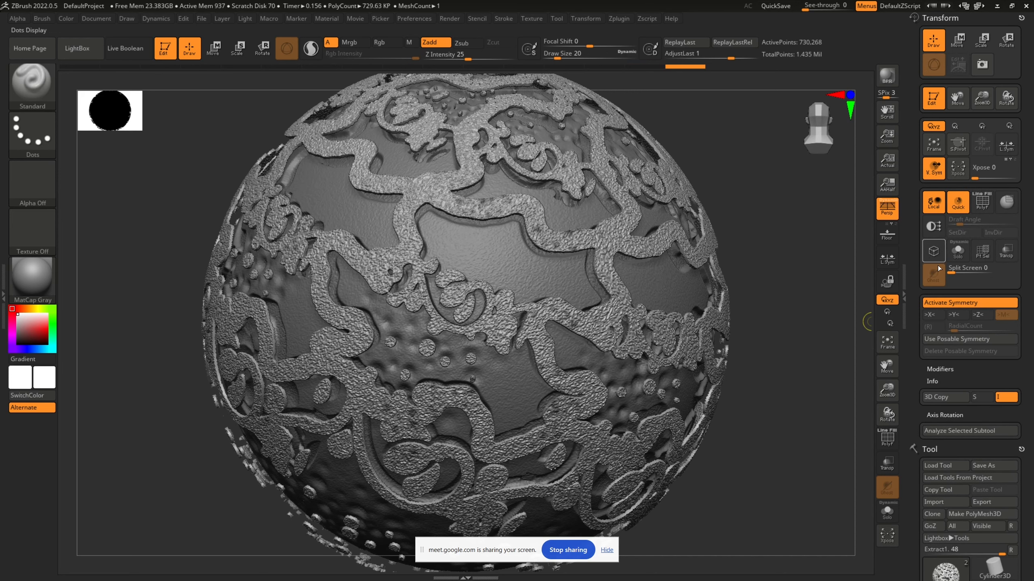
left_click(934, 316)
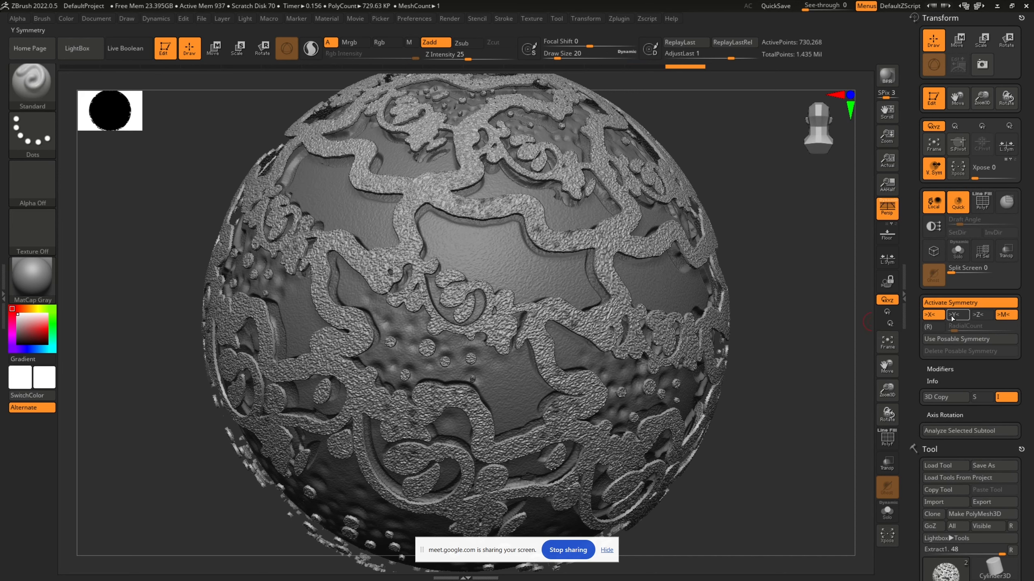
left_click(982, 319)
left_click(938, 328)
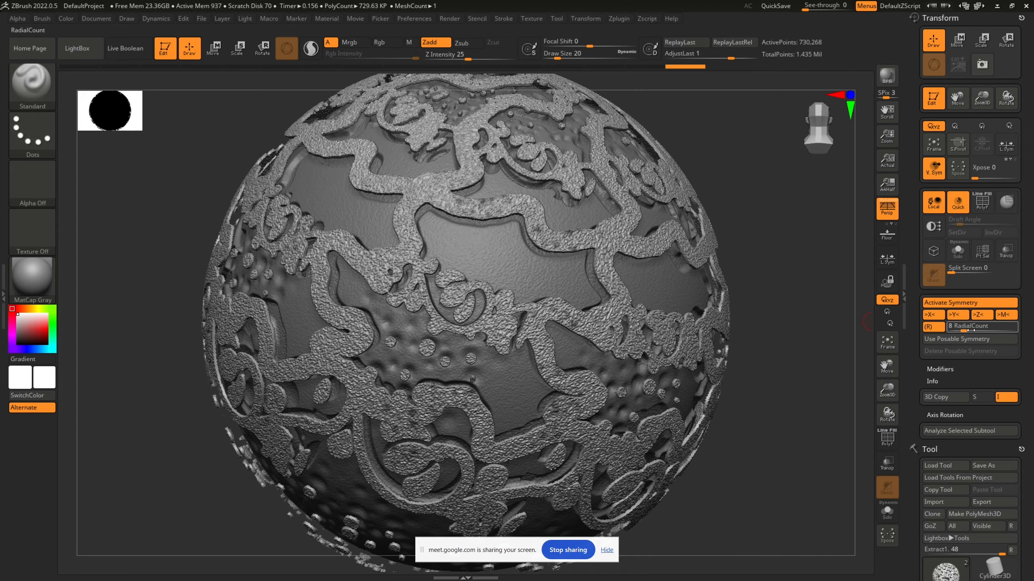
left_click(979, 331)
type("15")
key("Return")
key("ctrl")
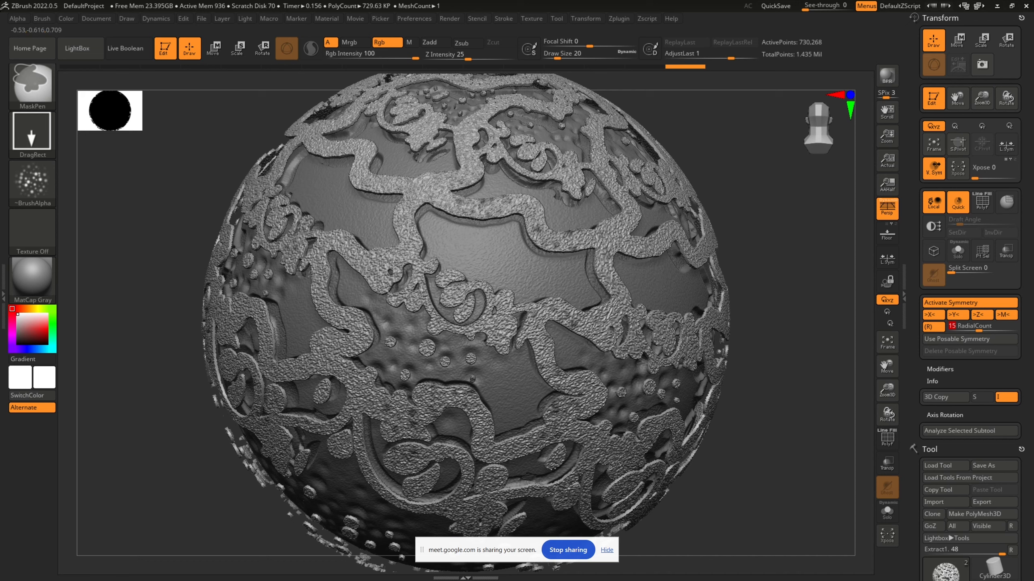
left_click_drag(613, 284, 621, 300, "ctrl")
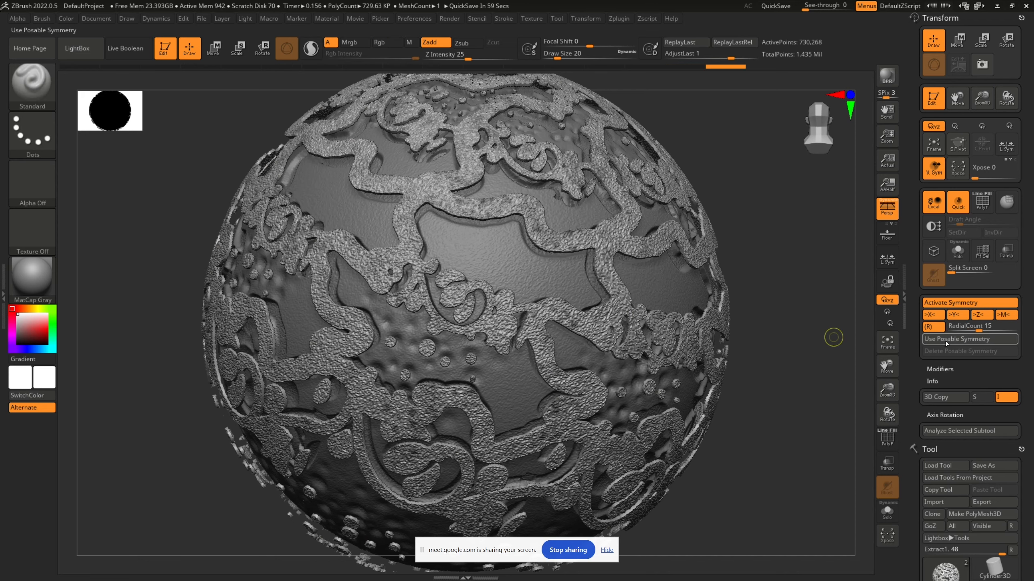
Set the radial symmetry count to 9 and turn off symmetry on the Y axis
left_click(971, 329)
type("11")
key("Return")
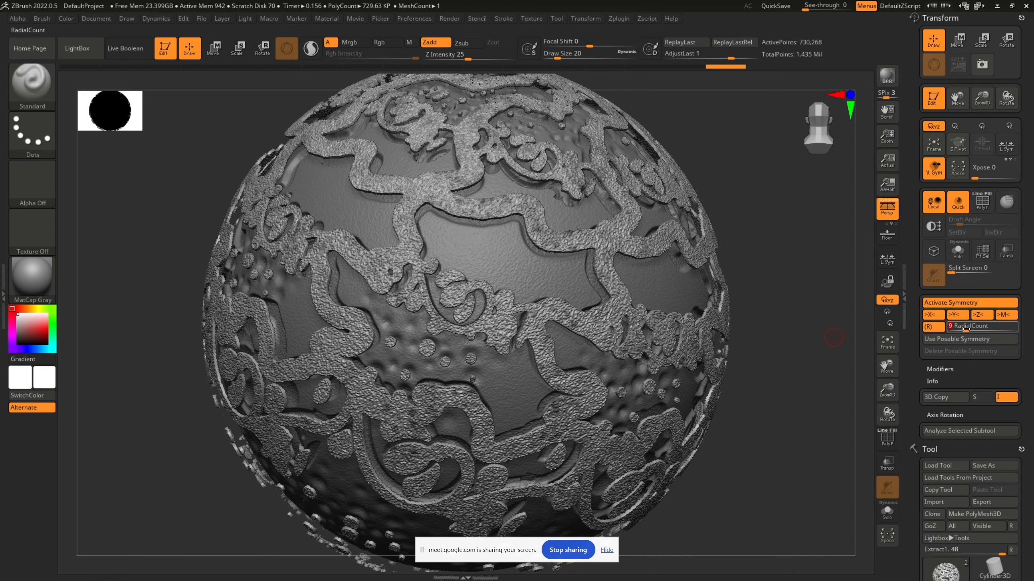
left_click(955, 314)
Stamp the speckled alpha mask with the MaskPen DragRect stroke at several places across the Extract1 pattern
key("ctrl")
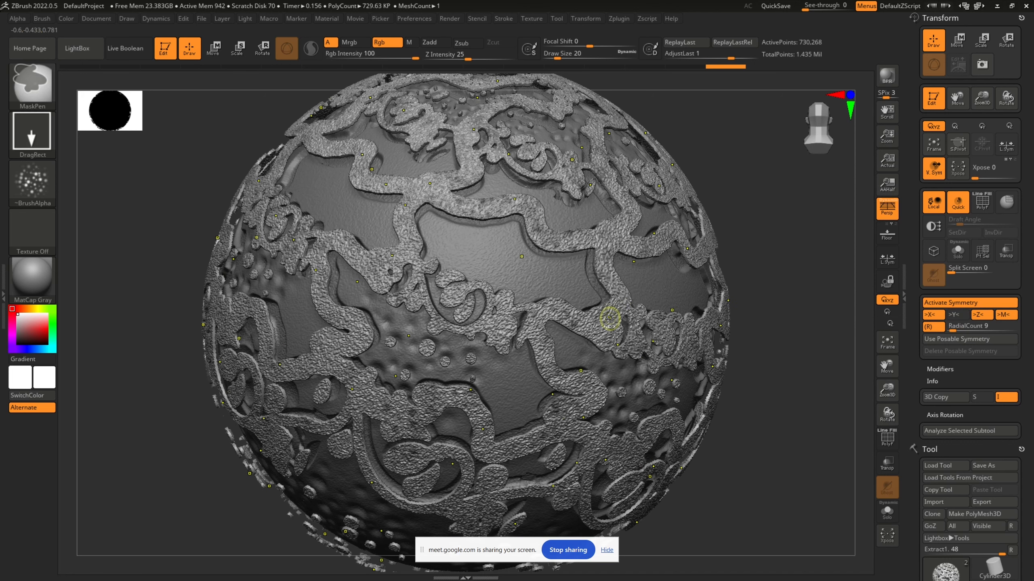
mouse_move(619, 325)
left_mouse_down("ctrl")
mouse_move(683, 390)
mouse_move(490, 331)
mouse_move(549, 316)
mouse_move(571, 331)
mouse_move(573, 376)
left_mouse_up("ctrl")
left_click_drag(574, 378, 590, 420, "ctrl")
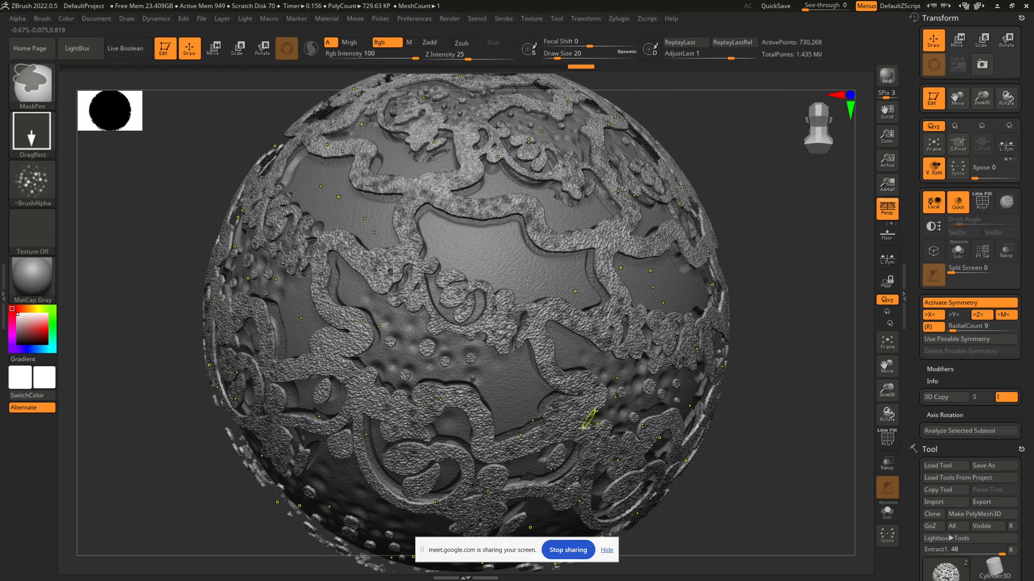
left_click_drag(413, 417, 497, 462, "ctrl")
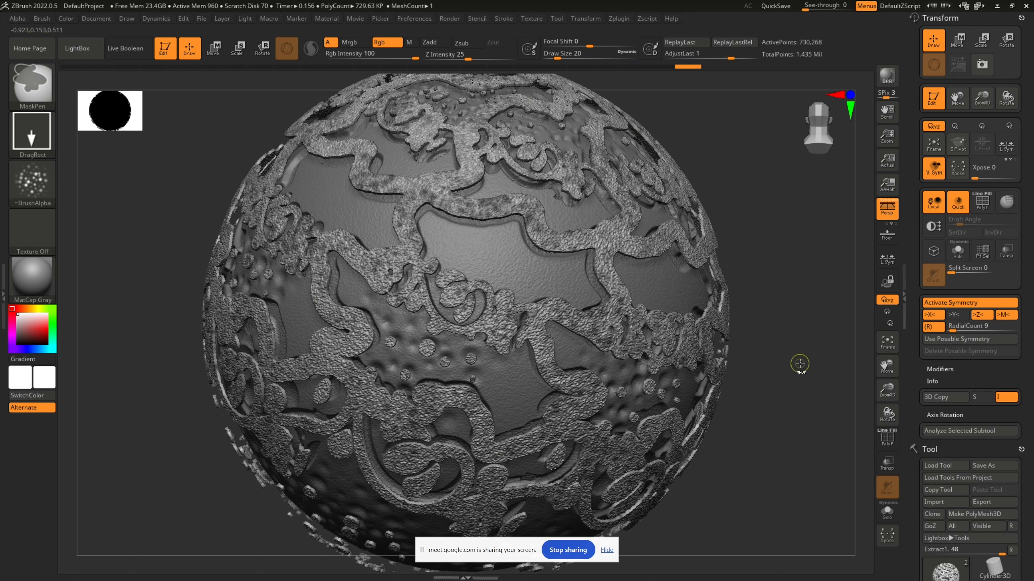
Invert the mask on Extract1 and pull its unmasked areas downward with a Gravity deformation of 33
left_click(799, 364, "ctrl")
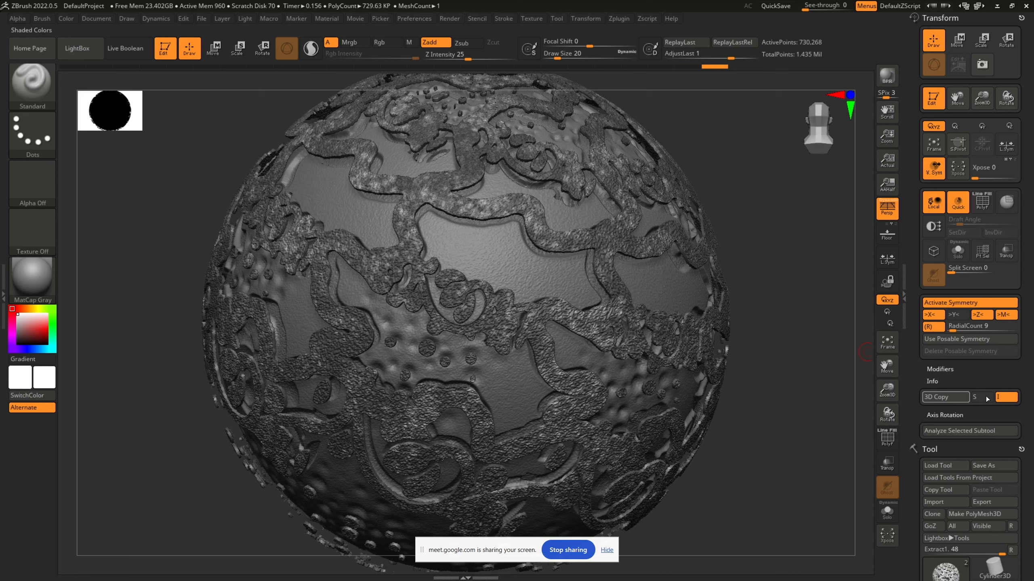
scroll(1005, 227, "down", 10)
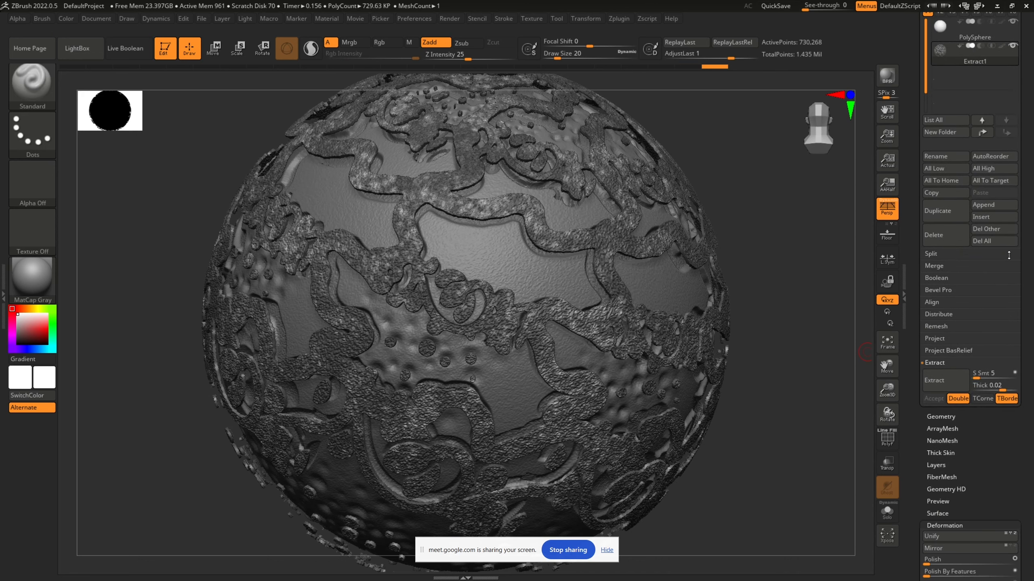
scroll(1006, 228, "down", 5)
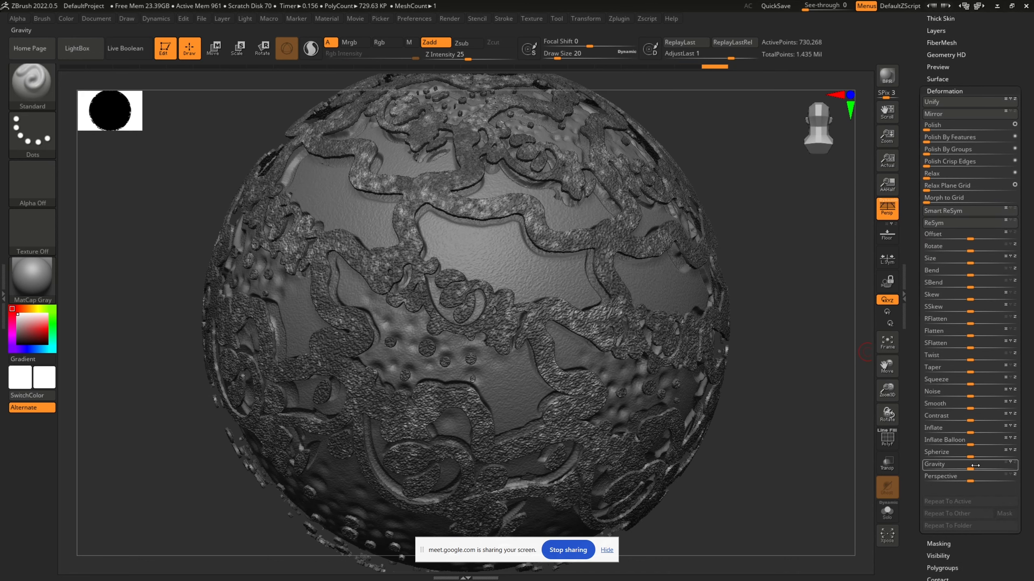
mouse_move(976, 469)
left_mouse_down()
mouse_move(995, 469)
mouse_move(985, 470)
left_mouse_up()
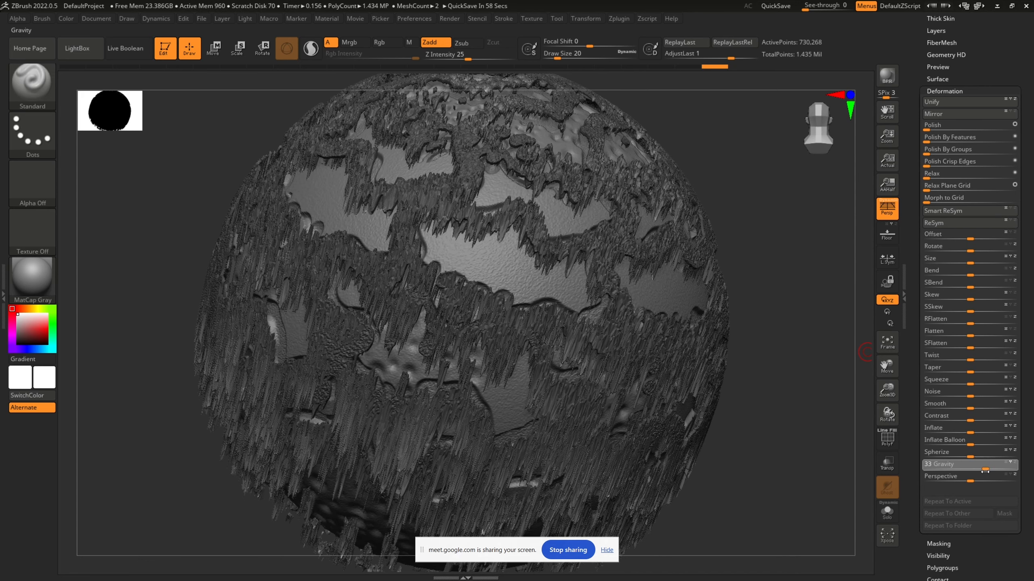
Roughen the unmasked areas of Extract1 with positive Noise, negative Gravity and slight positive Inflate Balloon deformations
left_click_drag(985, 471, 985, 471)
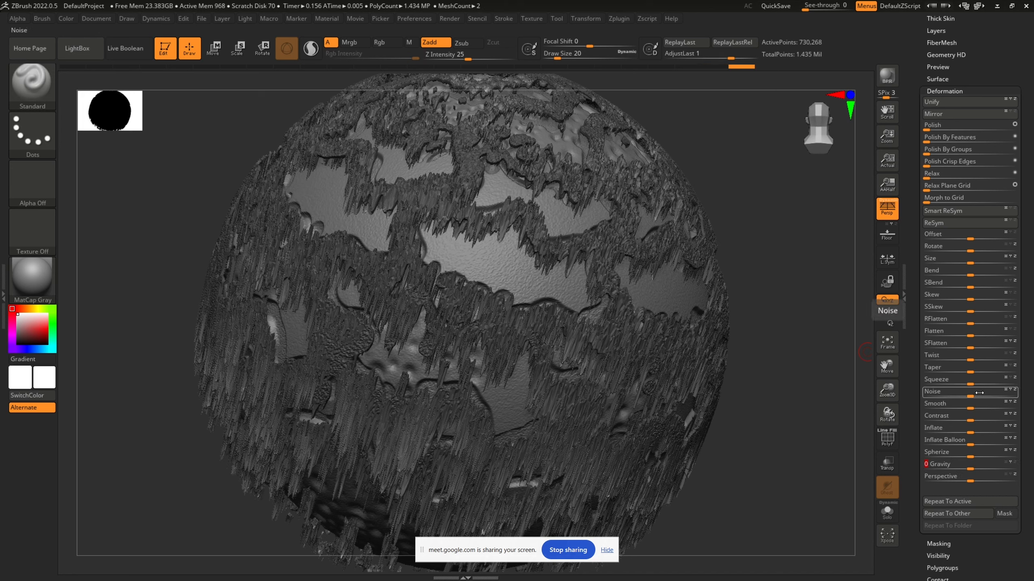
left_click_drag(972, 396, 989, 396)
mouse_move(989, 465)
left_mouse_down()
mouse_move(1031, 467)
mouse_move(959, 470)
left_mouse_up()
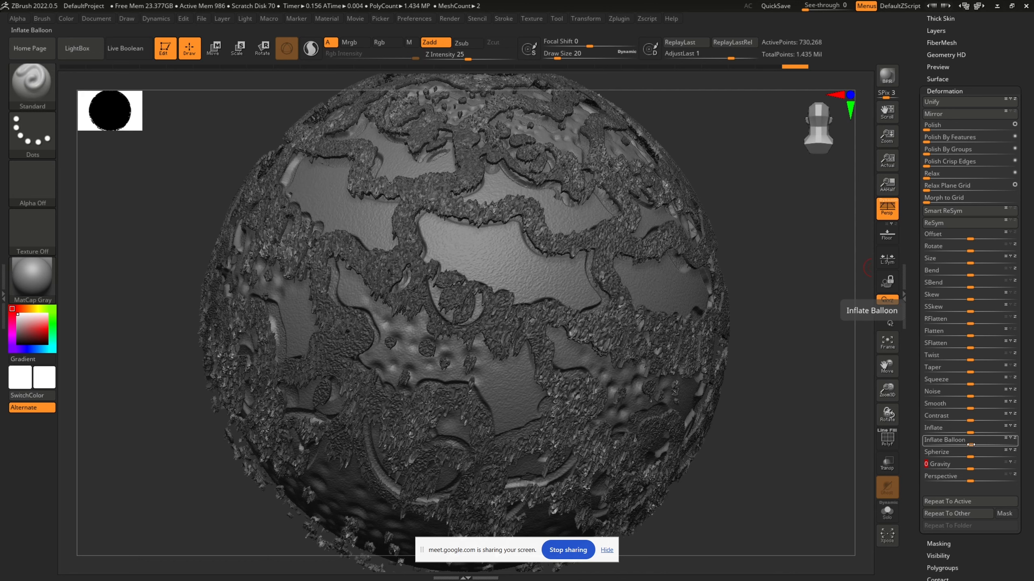
left_click_drag(971, 444, 977, 446)
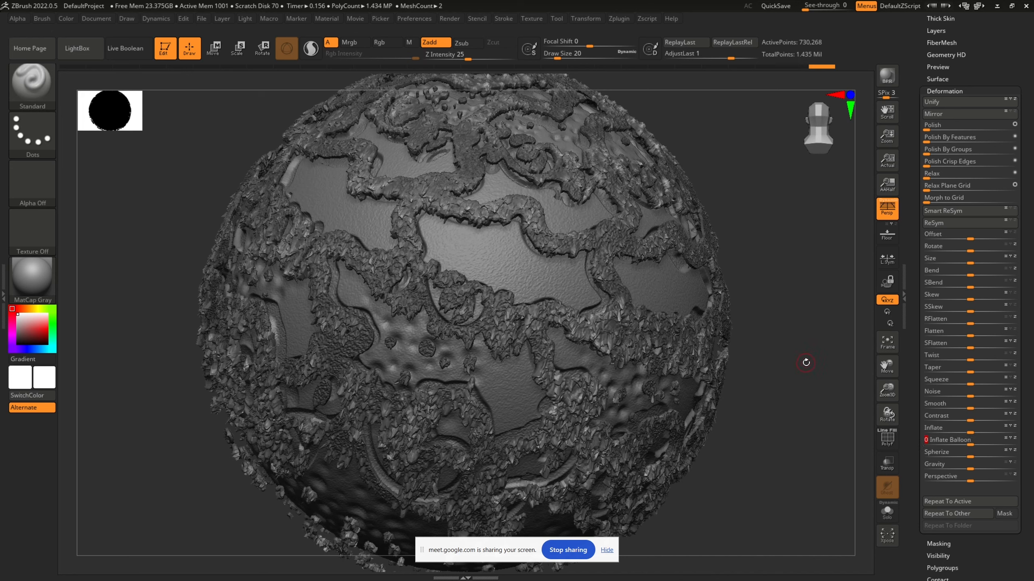
Clear the mask on Extract1
key("ctrl+z")
key("ctrl+z")
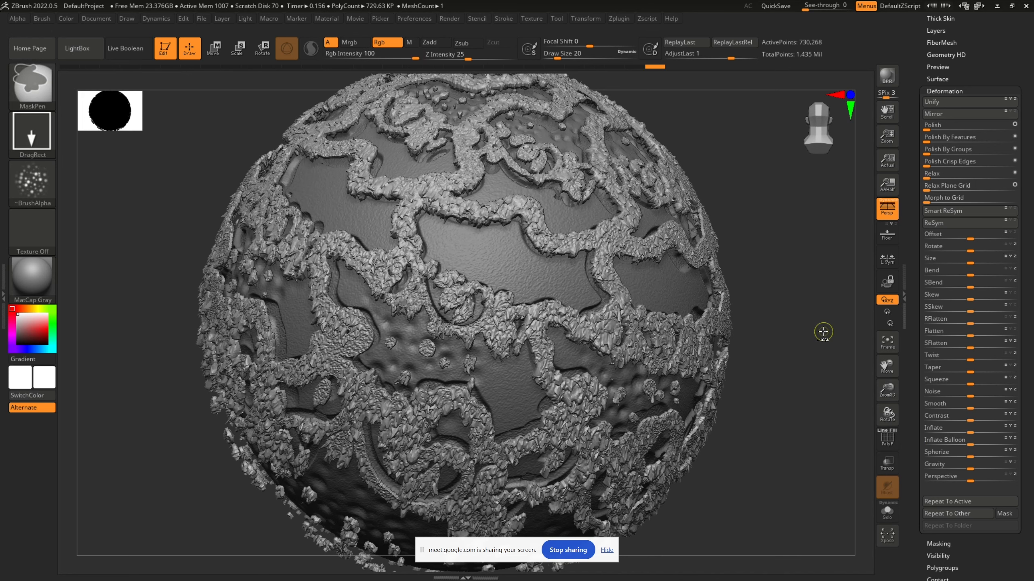
key("f")
mouse_move(747, 289)
left_mouse_down()
mouse_move(770, 300)
mouse_move(760, 298)
left_mouse_up()
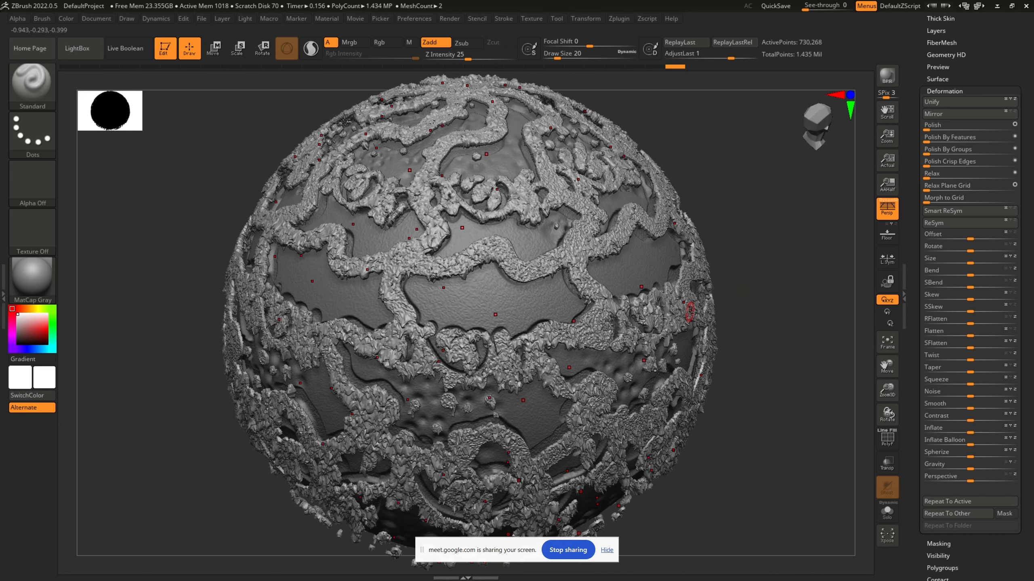
Scale Extract1 down slightly and uniformly with the gizmo so its pattern sinks into the sphere's surface, and return to draw mode
key("r")
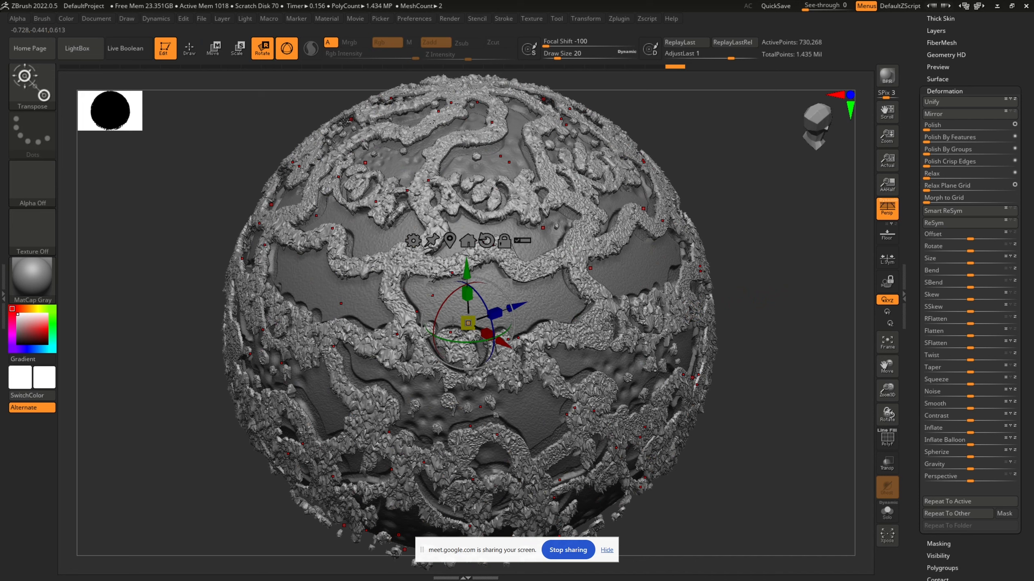
mouse_move(466, 325)
left_mouse_down()
mouse_move(444, 362)
mouse_move(483, 271)
mouse_move(520, 218)
mouse_move(482, 321)
left_mouse_up()
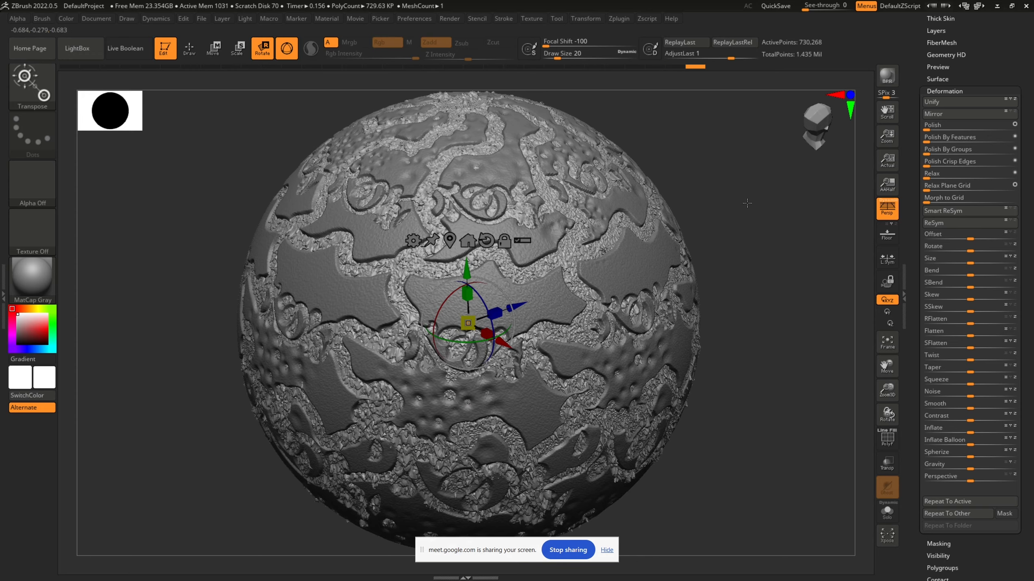
mouse_move(721, 253)
left_mouse_down()
mouse_move(761, 256)
mouse_move(727, 271)
left_mouse_up()
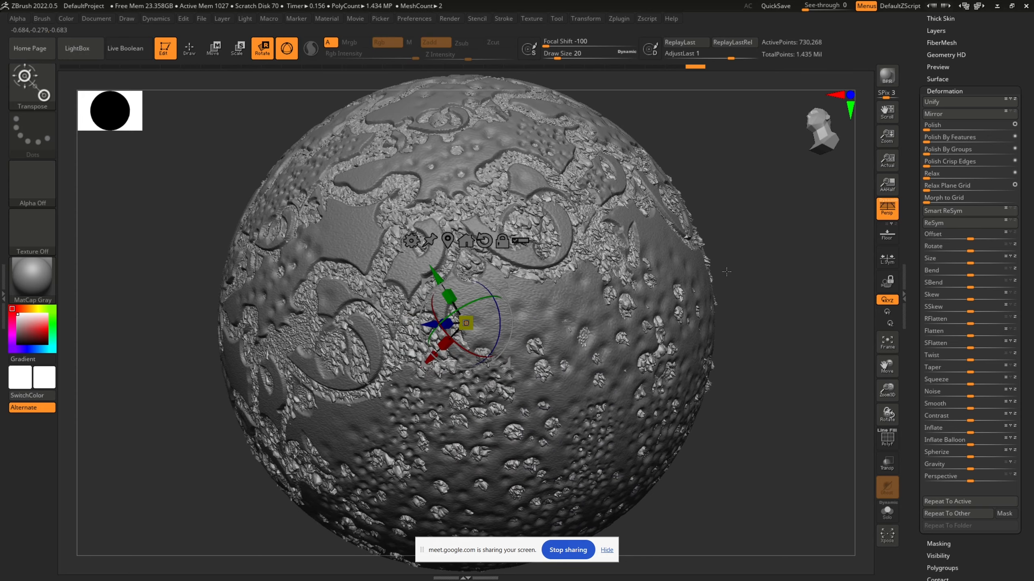
left_click_drag(755, 434, 773, 401)
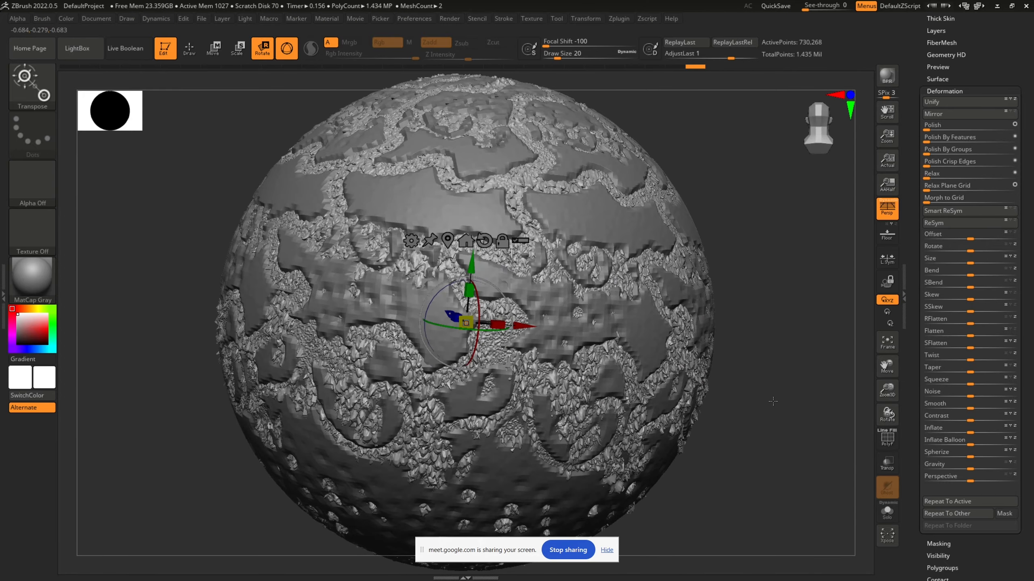
key("q")
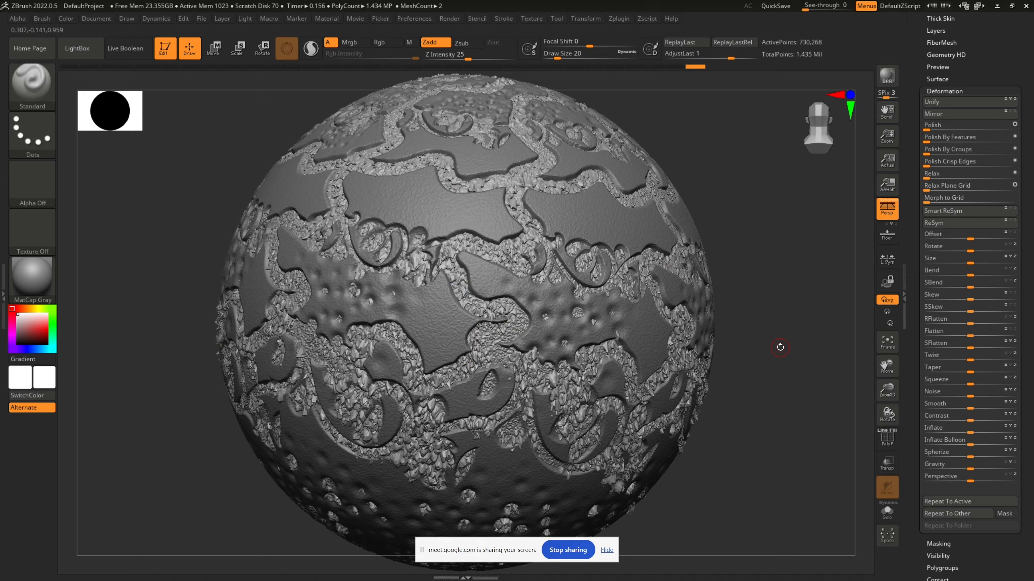
mouse_move(781, 348)
left_mouse_down()
mouse_move(761, 346)
mouse_move(782, 325)
left_mouse_up()
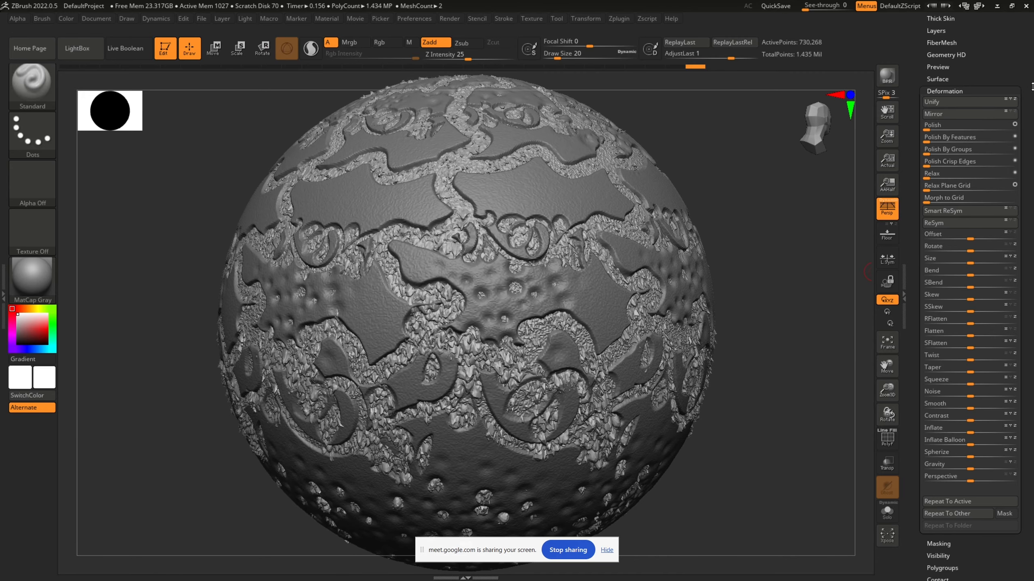
Hide Extract1 to show only the PolySphere subtool and examine its sculpted surface from several angles
left_click_drag(1026, 136, 1013, 263)
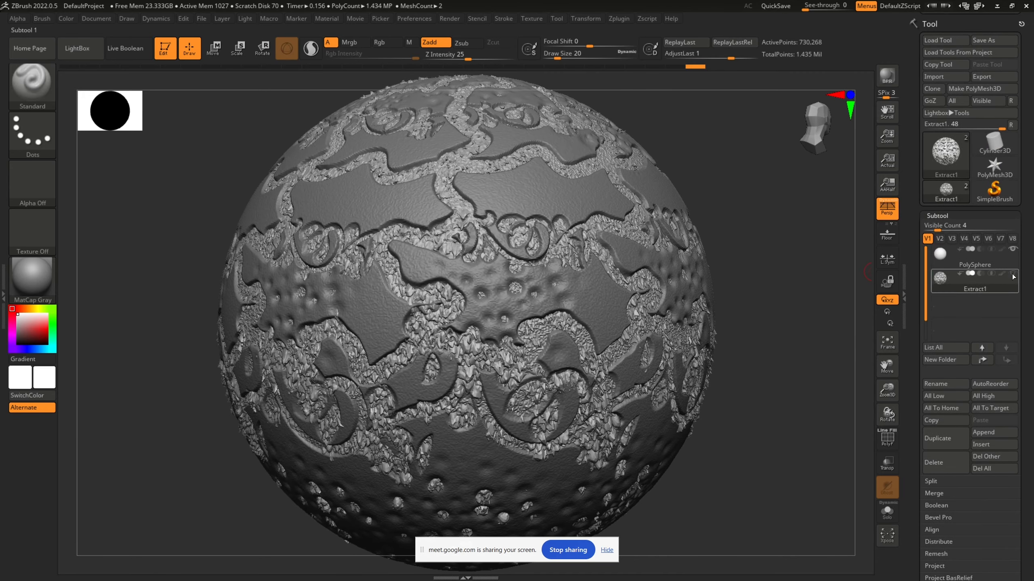
left_click(1013, 259)
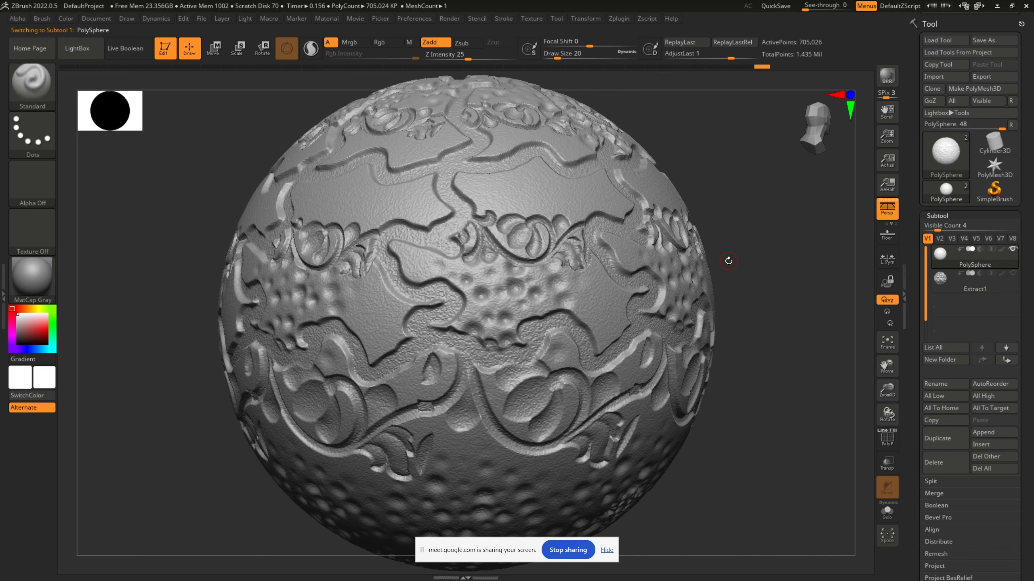
mouse_move(729, 261)
left_mouse_down()
mouse_move(736, 254)
mouse_move(726, 246)
left_mouse_up()
left_click_drag(759, 277, 744, 270)
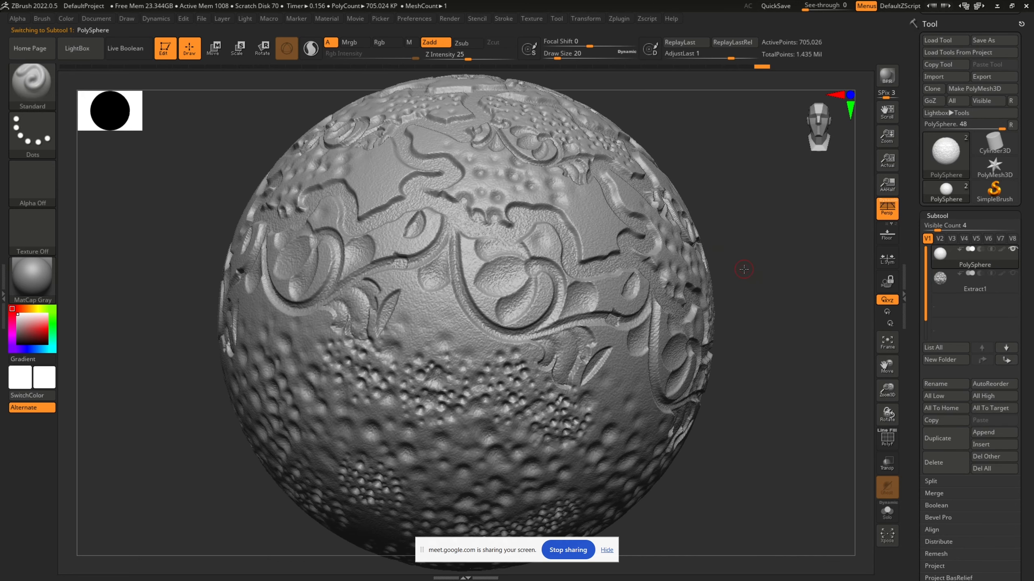
mouse_move(1016, 260)
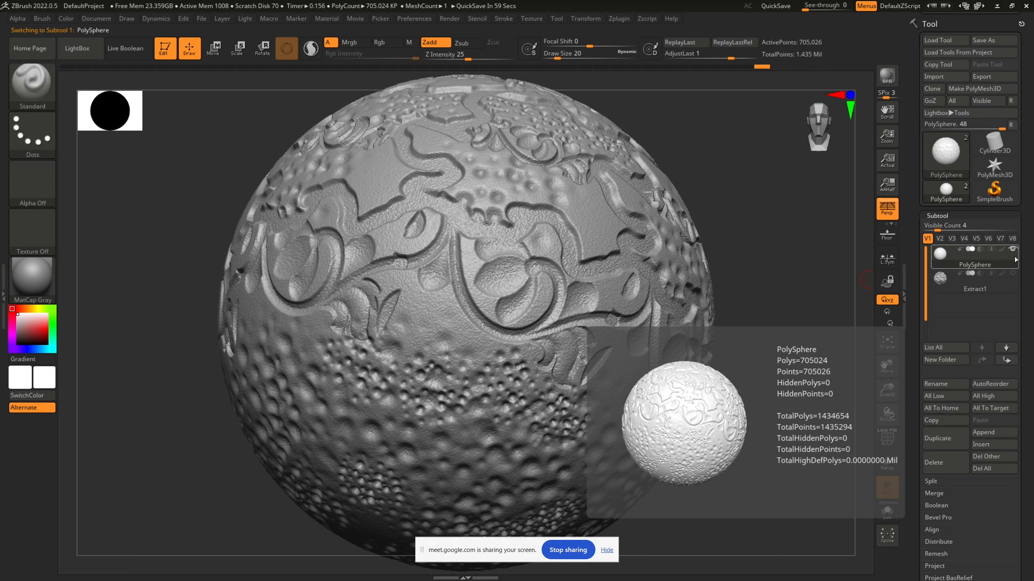
mouse_move(749, 413)
left_mouse_down()
mouse_move(753, 379)
mouse_move(726, 404)
mouse_move(748, 374)
mouse_move(771, 391)
mouse_move(761, 414)
left_mouse_up()
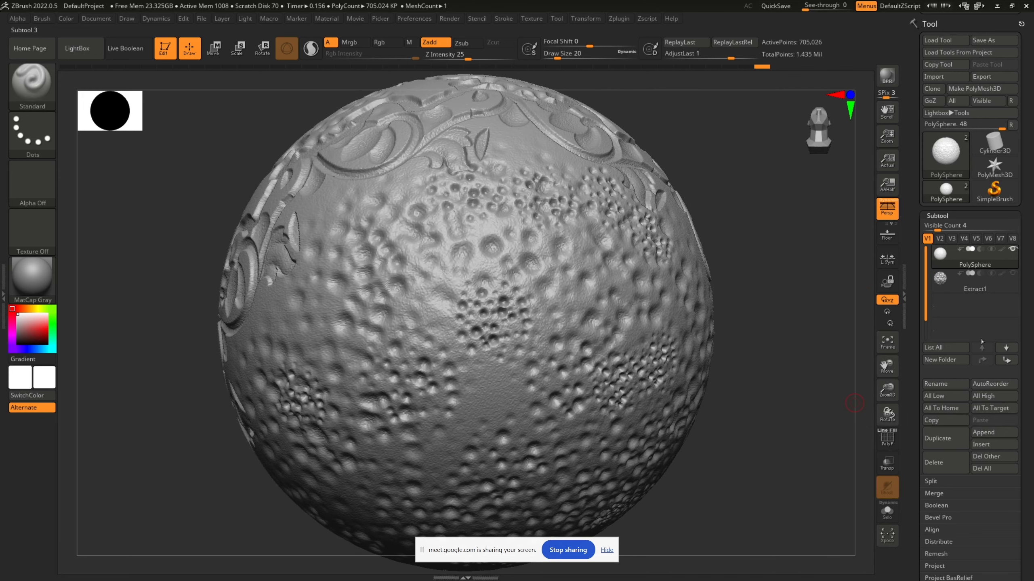
Show only the Extract1 subtool with PolySphere hidden and examine the extracted pattern from all around
mouse_move(1014, 252)
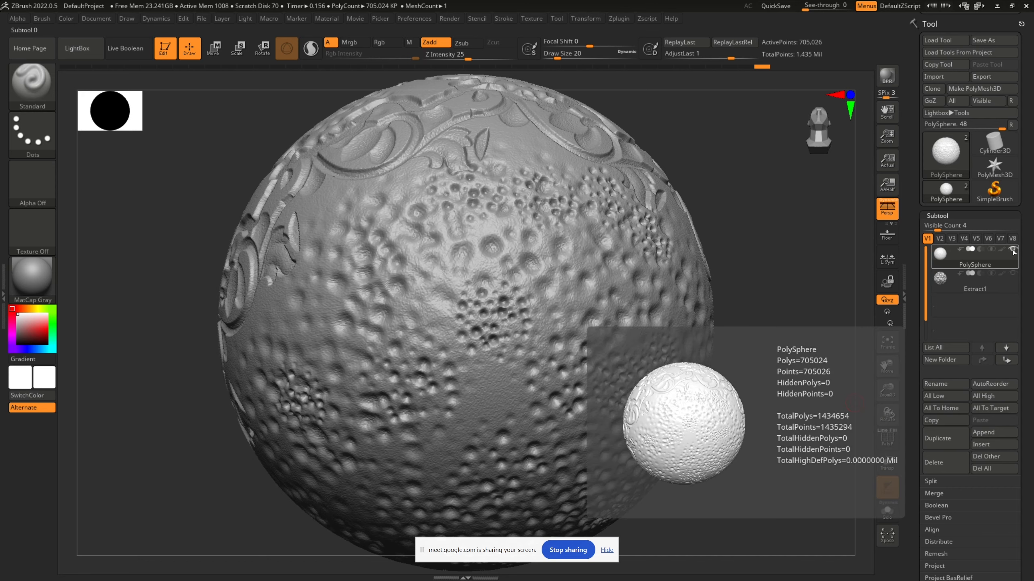
left_click(1013, 274)
left_click(1013, 290)
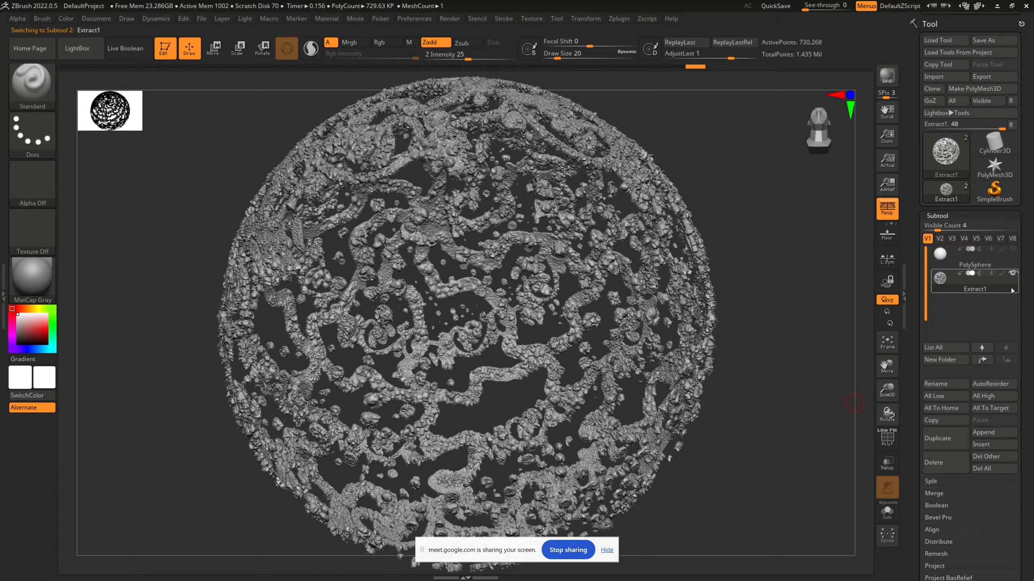
left_click_drag(772, 252, 746, 246)
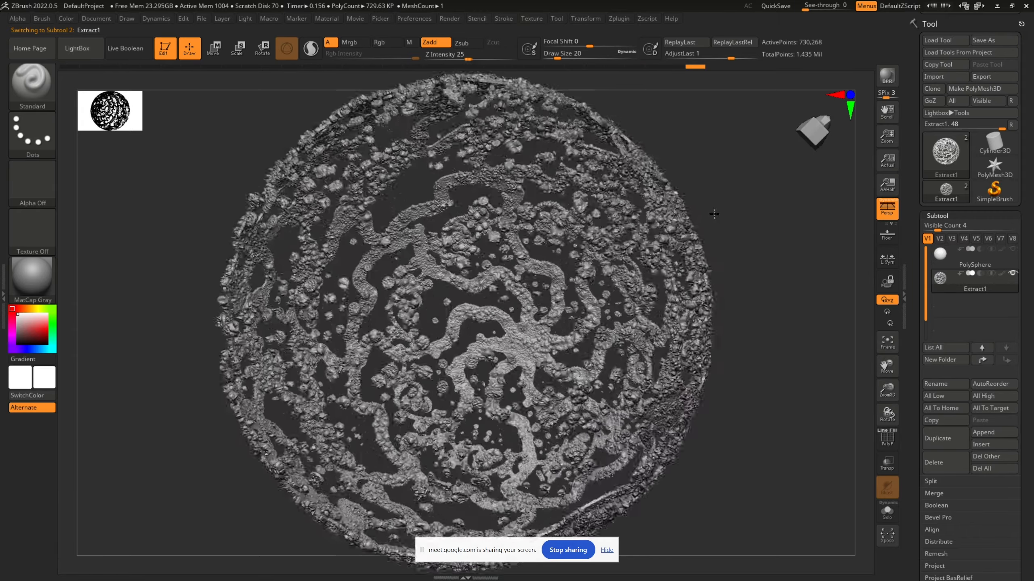
left_click_drag(663, 200, 623, 217)
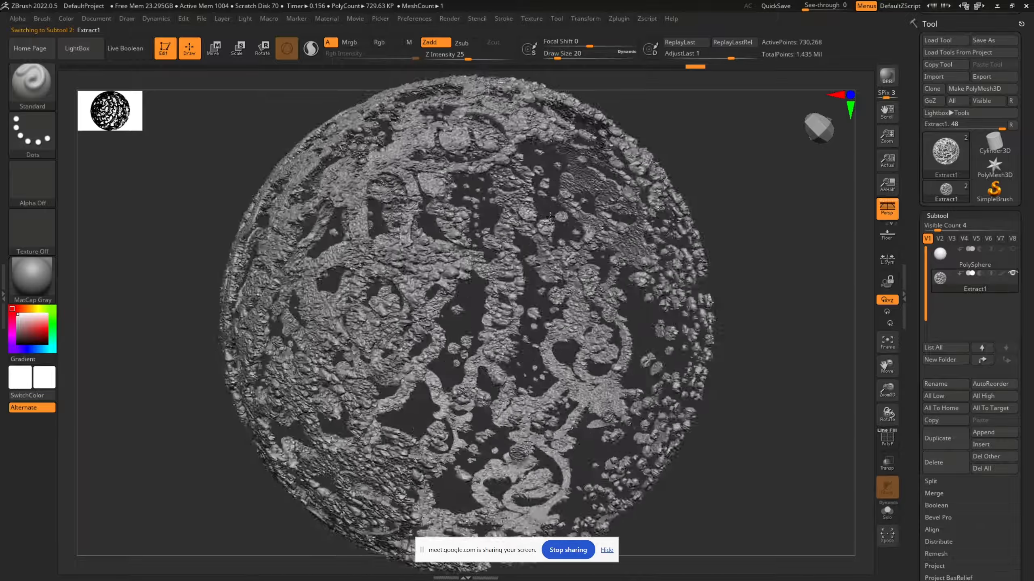
left_click_drag(549, 217, 554, 300)
left_click_drag(586, 265, 760, 242)
mouse_move(795, 357)
left_mouse_down()
mouse_move(777, 370)
mouse_move(765, 357)
left_mouse_up()
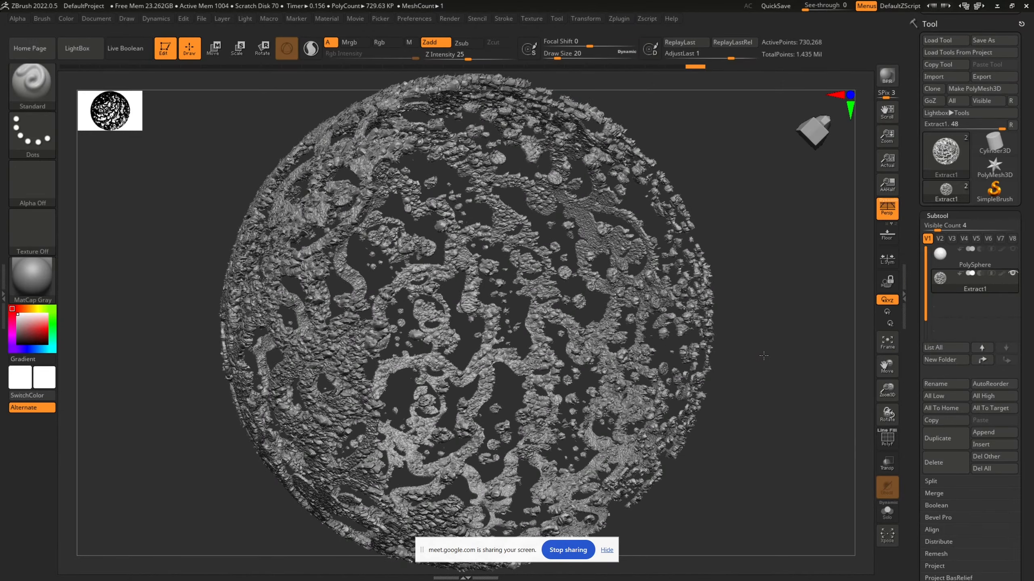
left_click_drag(744, 375, 717, 285)
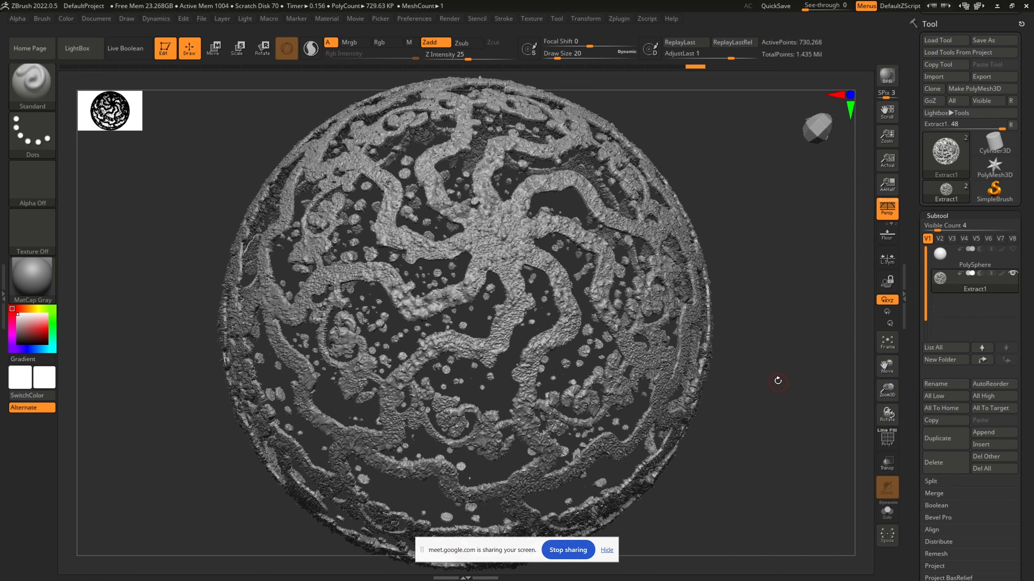
left_click_drag(775, 381, 765, 326)
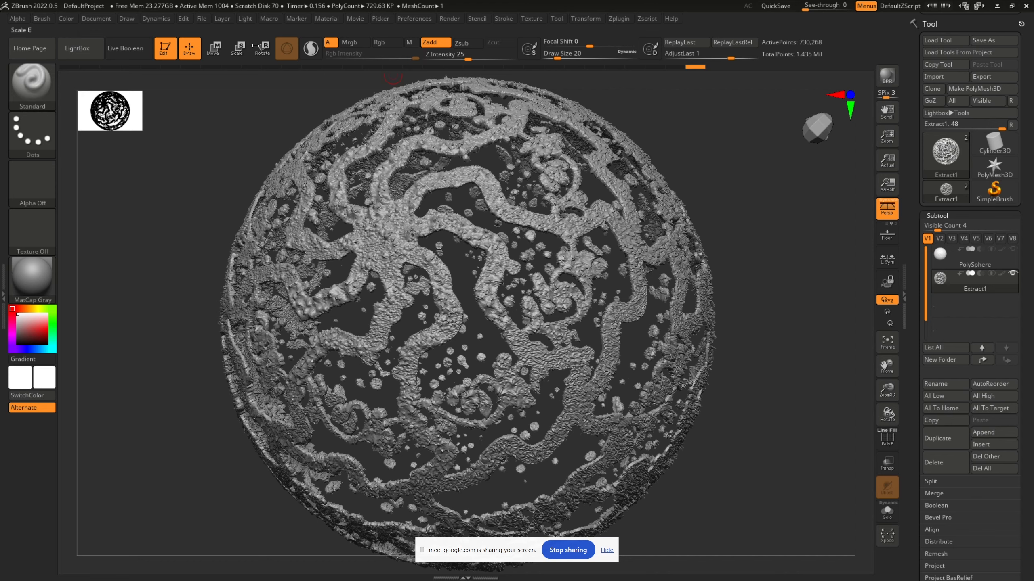
Save the project as "Sample 01" in the "SY AVFX Sem III - 3d environment - July 2025" folder inside the instructor's folder on D:
key("ctrl+s")
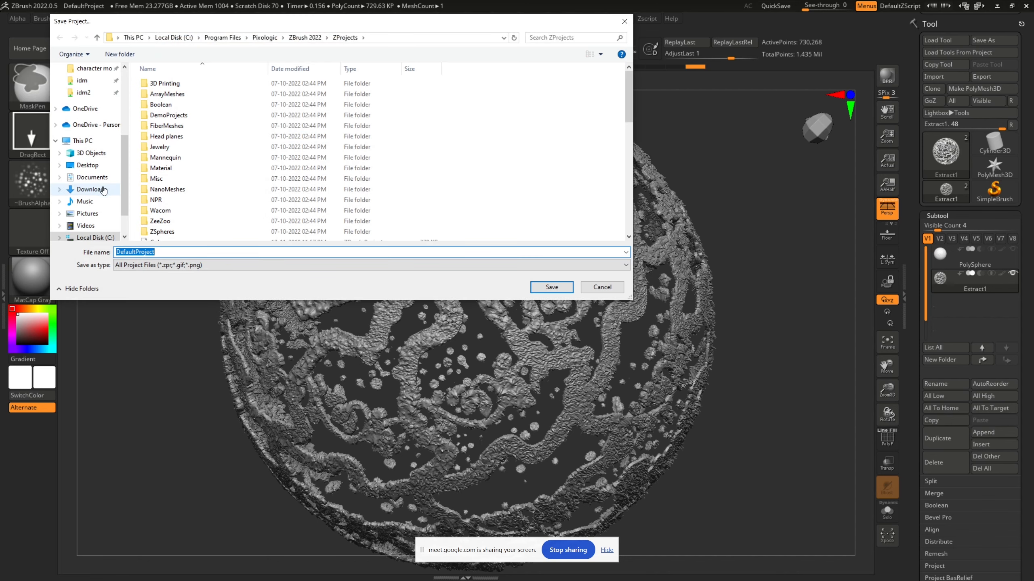
scroll(104, 190, "down", 1)
left_click(86, 213)
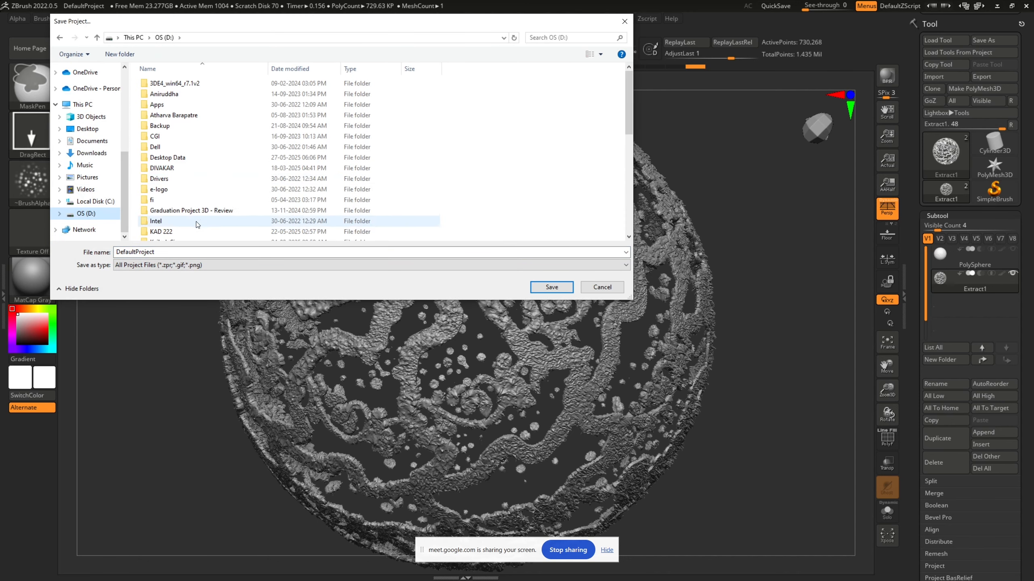
scroll(194, 229, "down", 1)
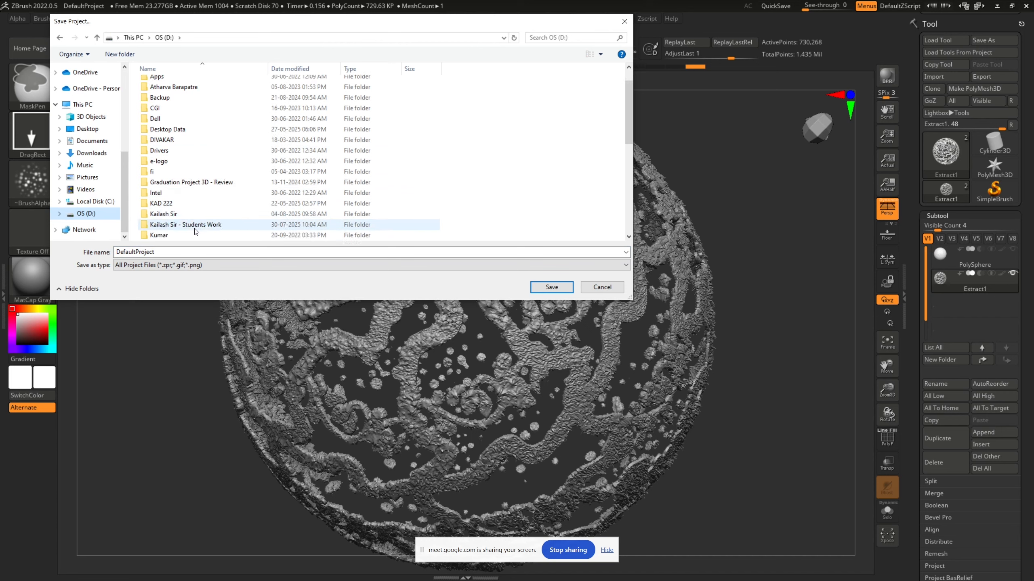
double_click(190, 212)
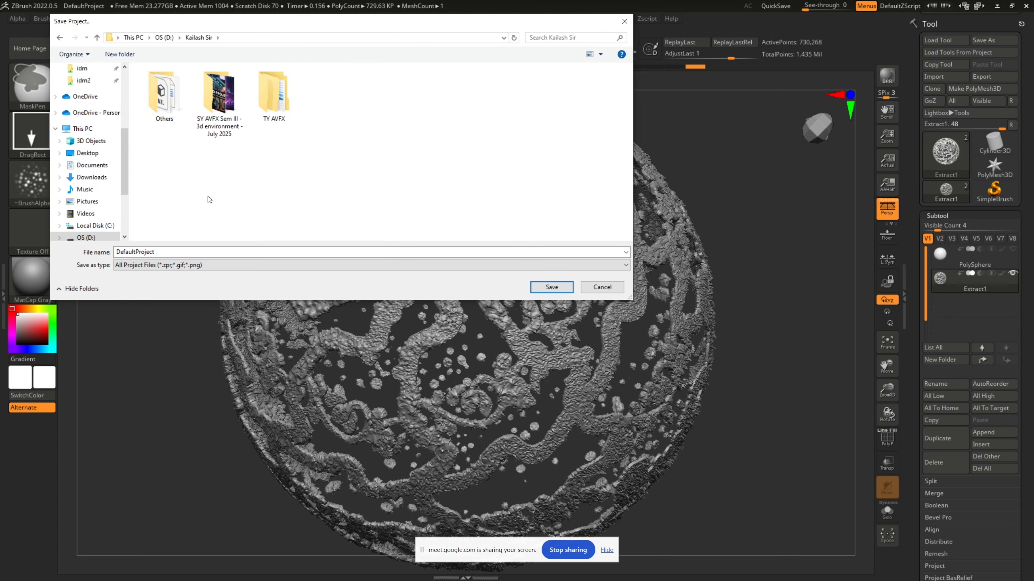
double_click(217, 119)
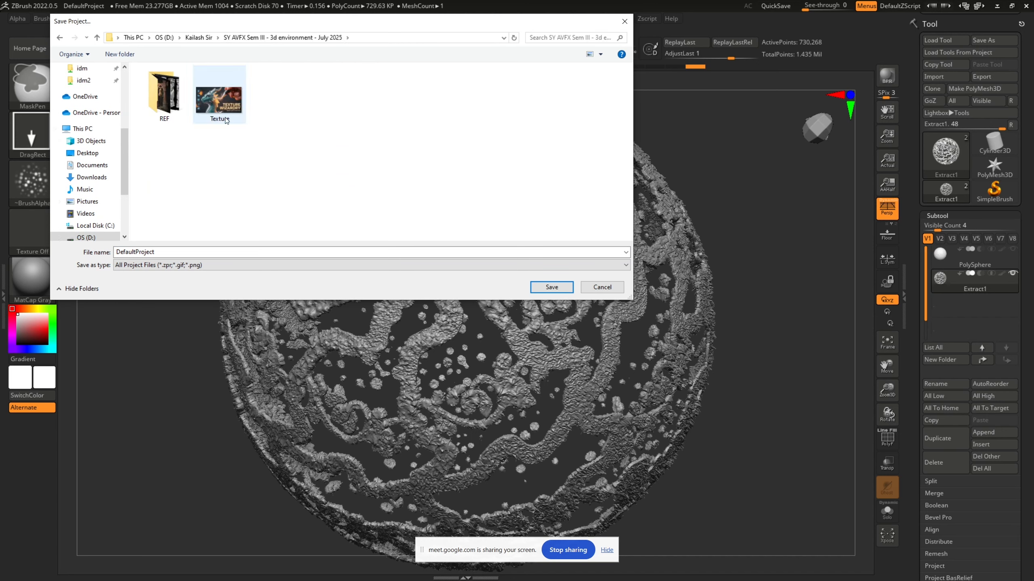
double_click(197, 252)
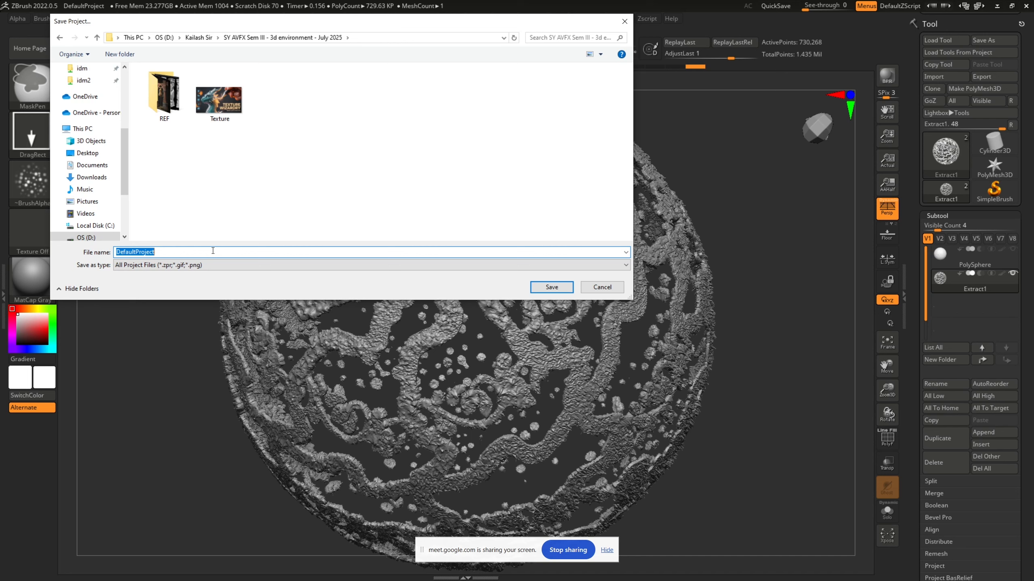
type("Sample 01")
key("Return")
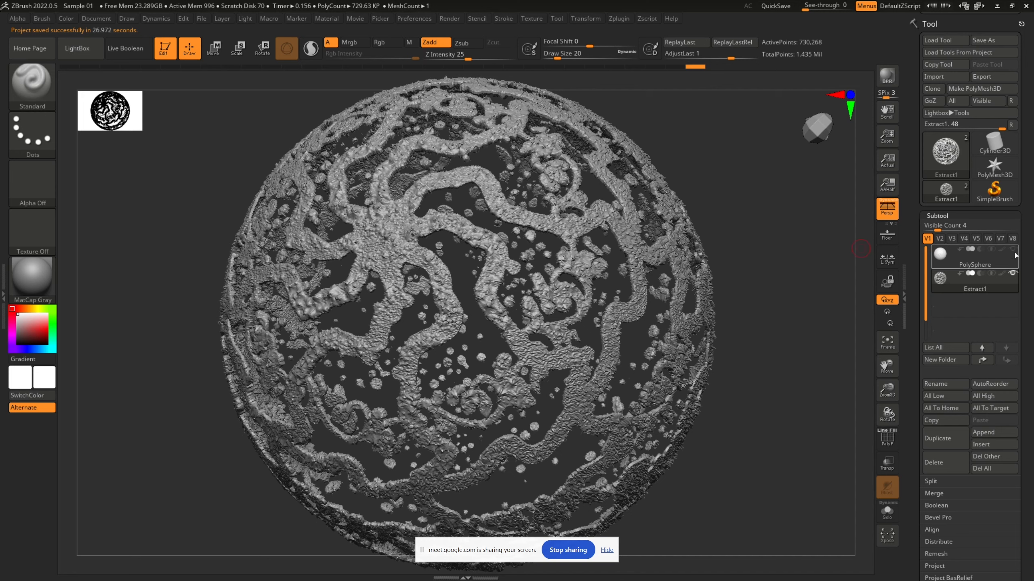
Compare the PolySphere alone, both subtools together, and Extract1 alone
left_click(1014, 276)
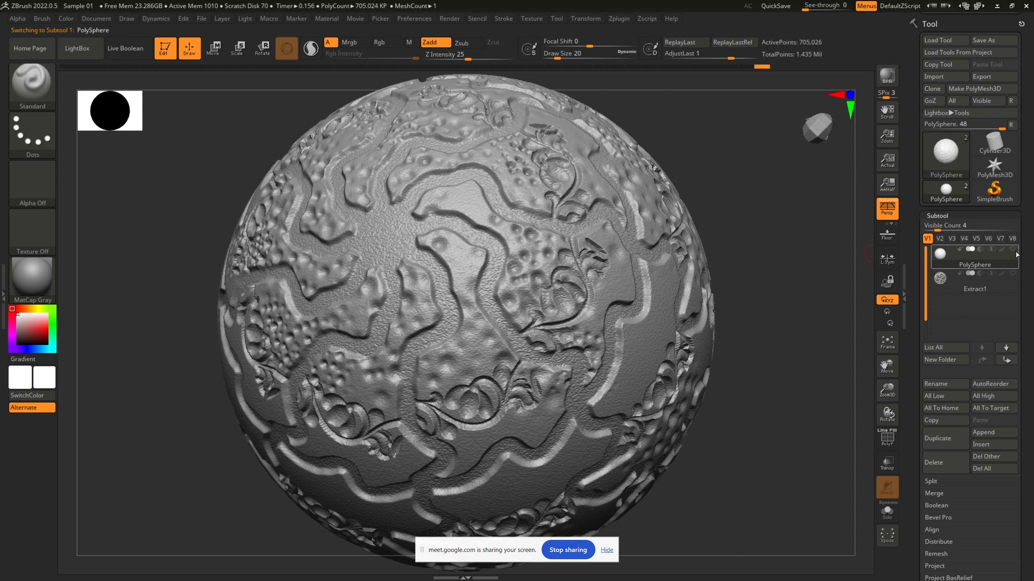
left_click(1014, 274)
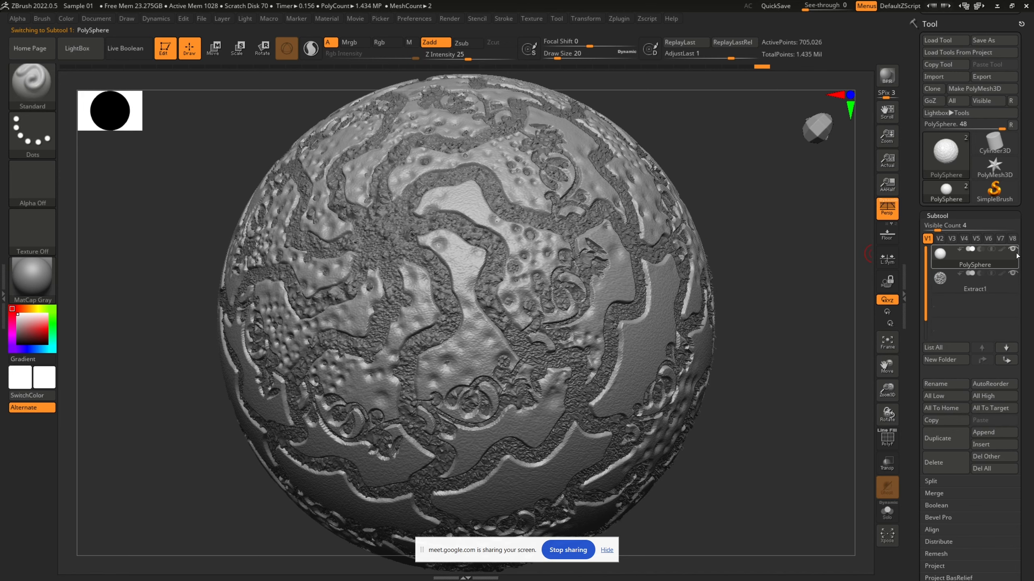
left_click(1007, 291)
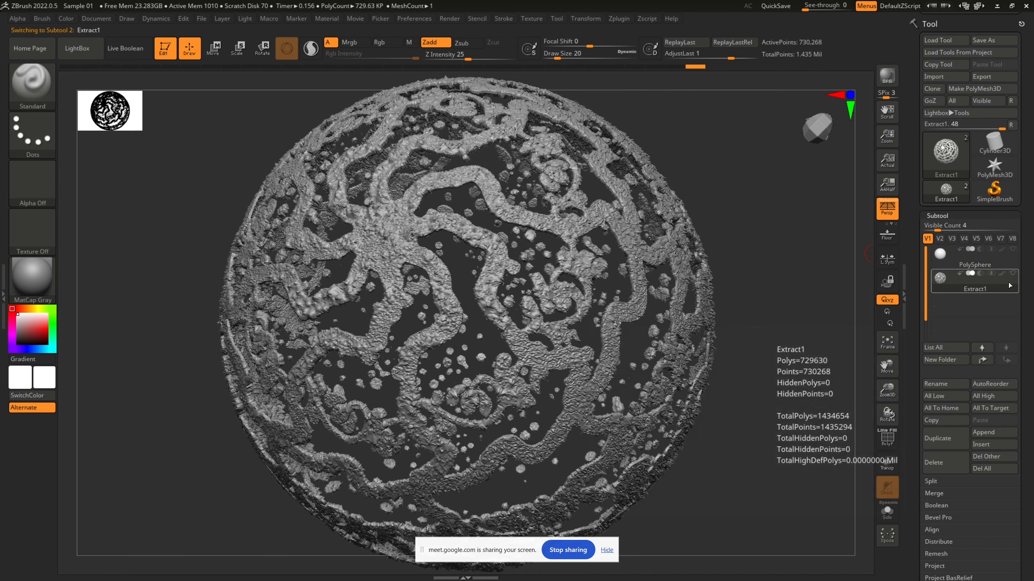
Duplicate the Extract1 subtool and leave only the duplicate visible
left_click(937, 439)
left_click(1013, 274)
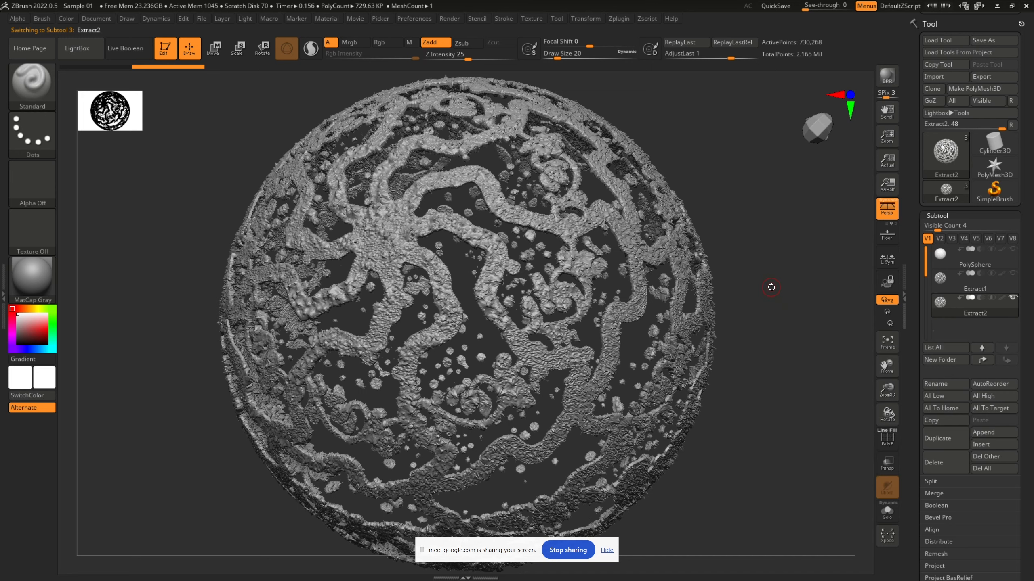
left_click_drag(771, 287, 783, 306)
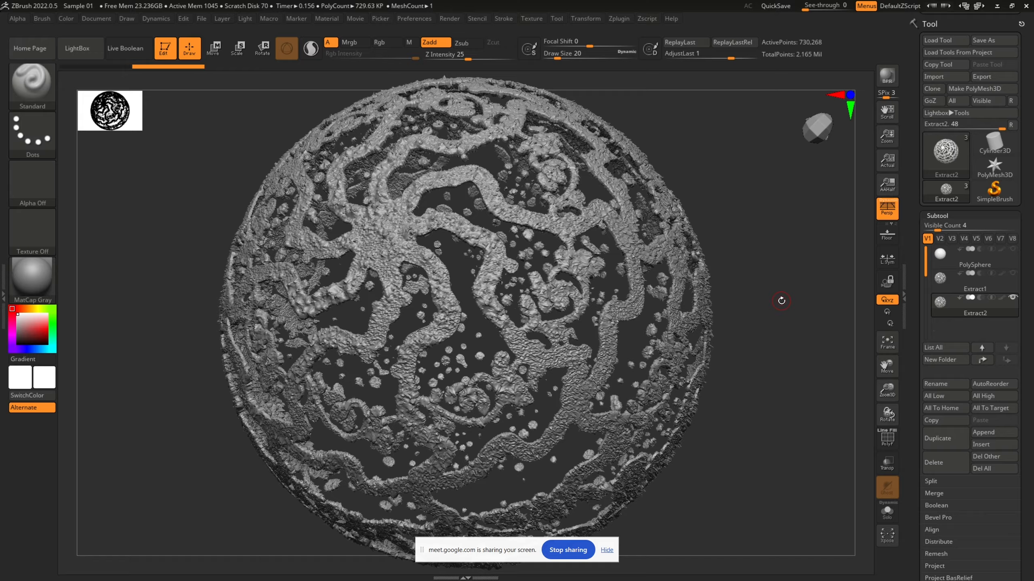
Try to isolate one half of the Extract2 pattern in side view with rectangular visibility selections
right_click_drag(781, 281, 771, 244, "ctrl")
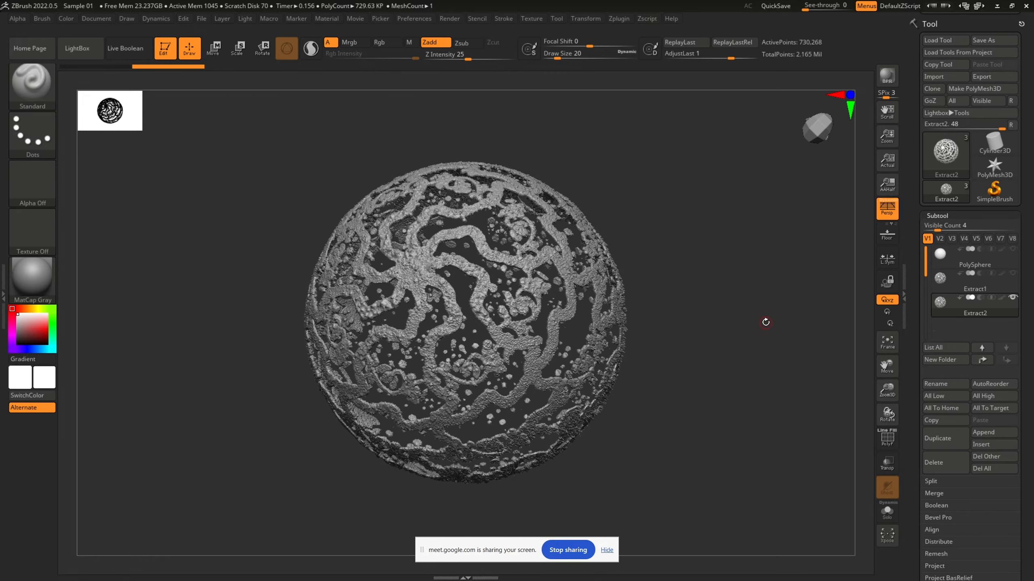
mouse_move(765, 322)
left_mouse_down()
mouse_move(707, 322)
mouse_move(729, 326)
left_mouse_up()
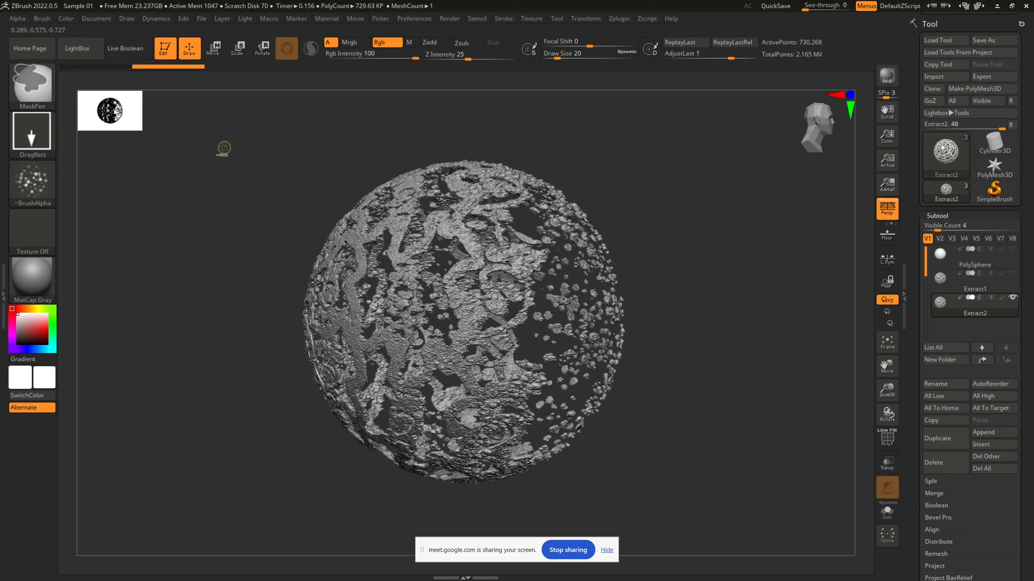
key("ctrl+shift")
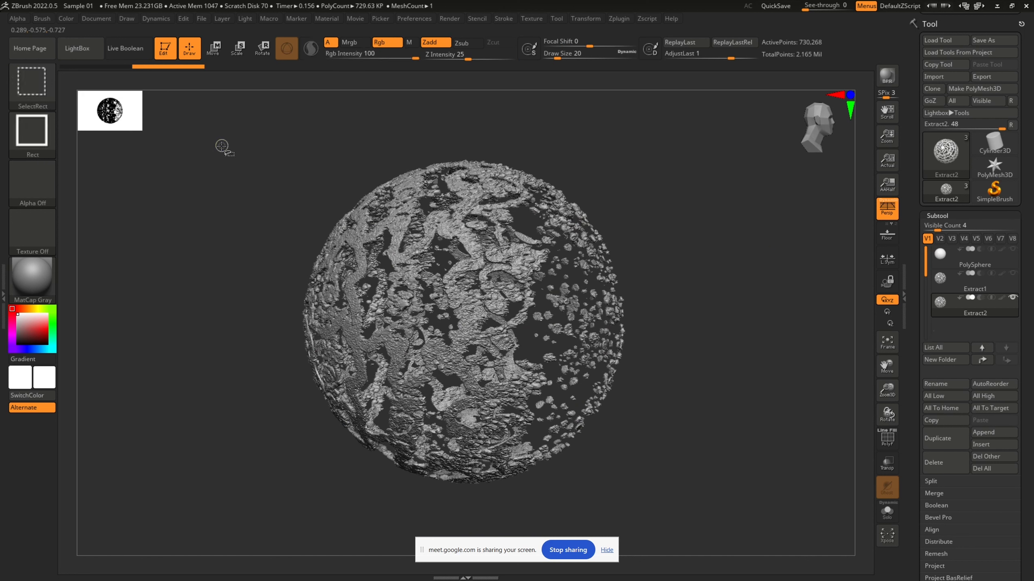
mouse_move(216, 142)
left_mouse_down("ctrl+shift")
mouse_move(473, 184)
mouse_move(692, 280)
mouse_move(715, 329)
mouse_move(534, 419)
mouse_move(534, 488)
mouse_move(548, 494)
mouse_move(488, 507)
mouse_move(441, 498)
mouse_move(492, 522)
left_mouse_up("ctrl+shift")
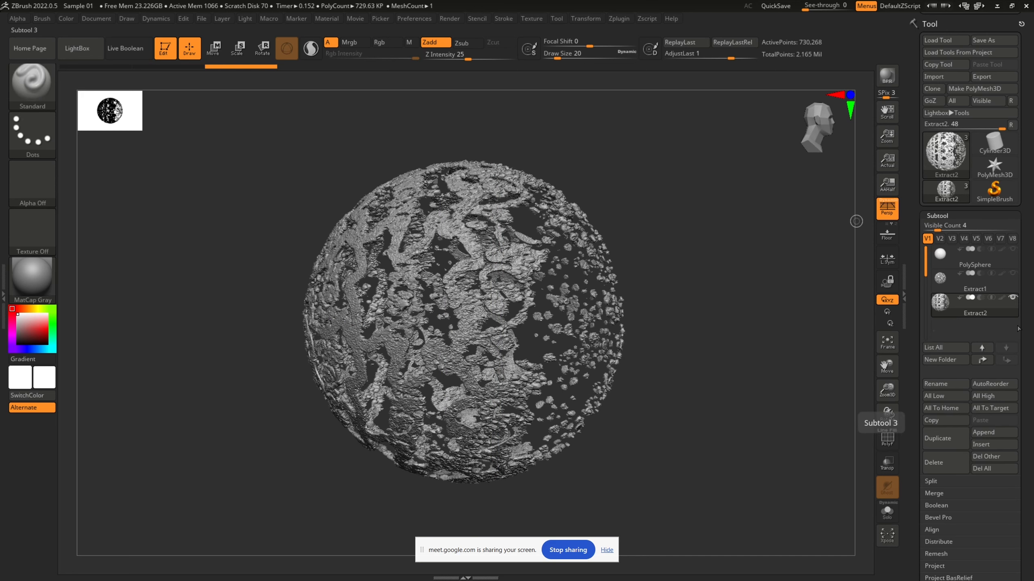
left_click_drag(1030, 341, 1028, 287)
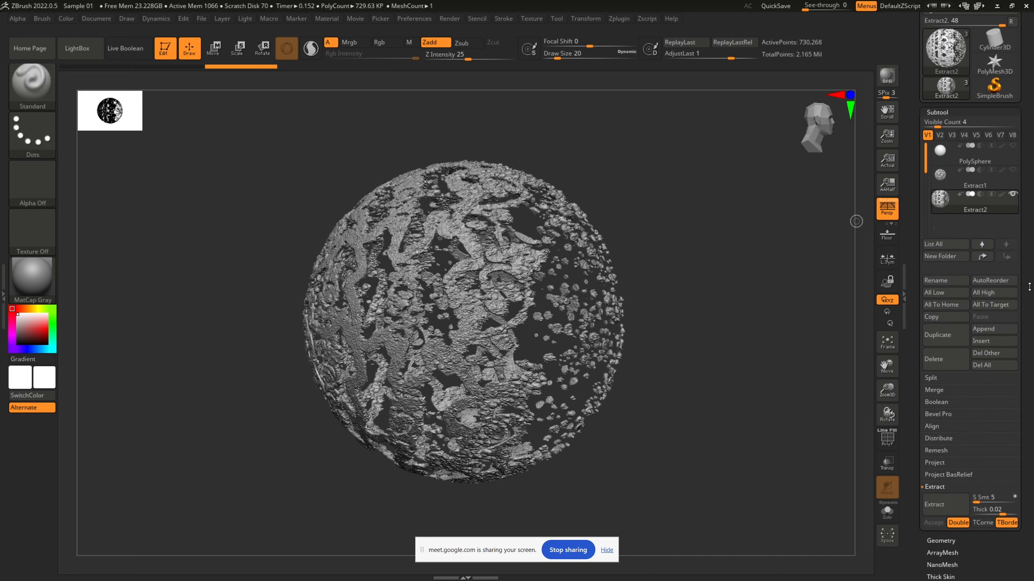
left_click_drag(687, 252, 729, 310, "ctrl")
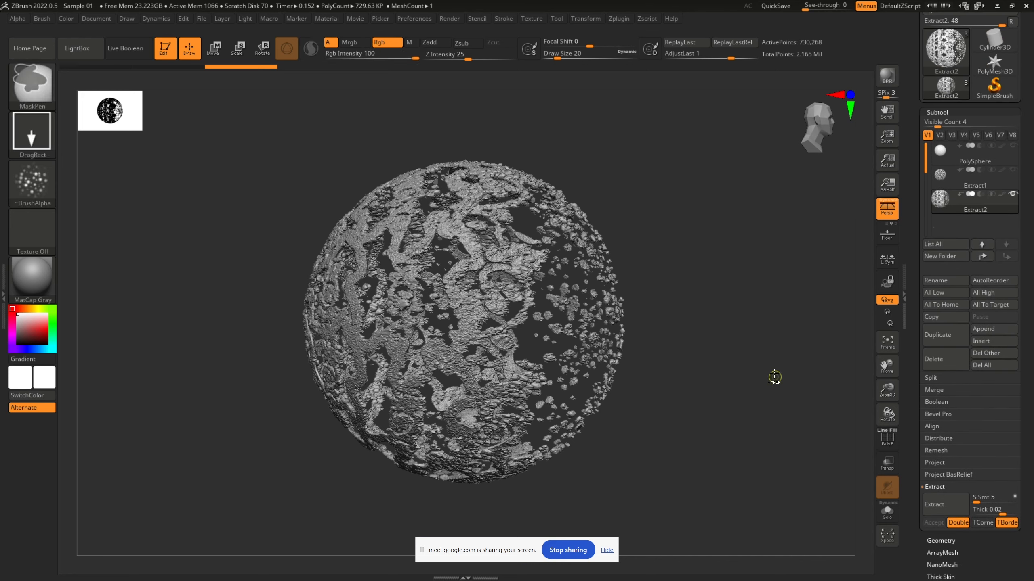
left_click_drag(226, 137, 460, 509, "ctrl+shift")
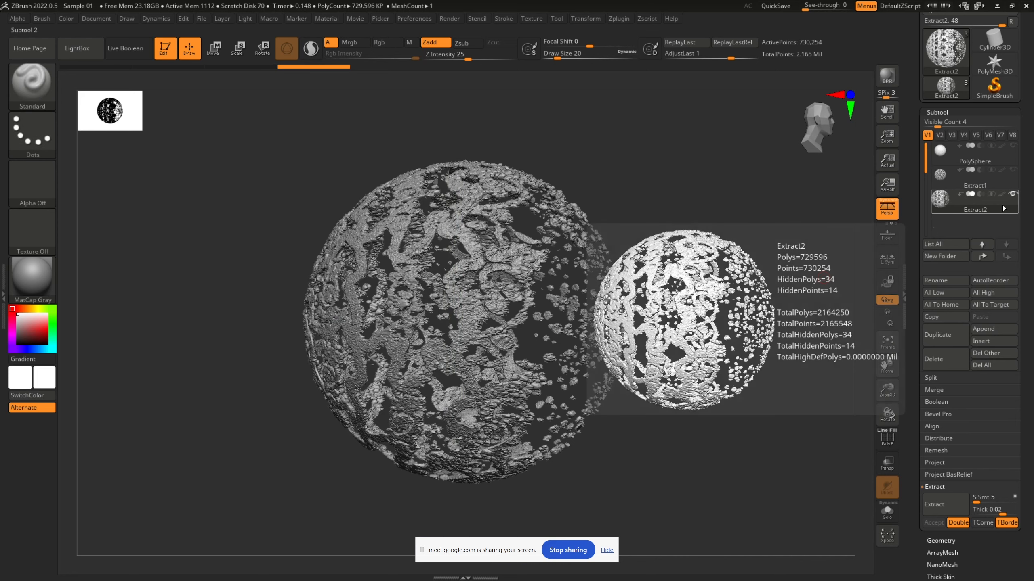
Append a Sphere3D as a new subtool while Extract1 is the active subtool
left_click(1005, 182)
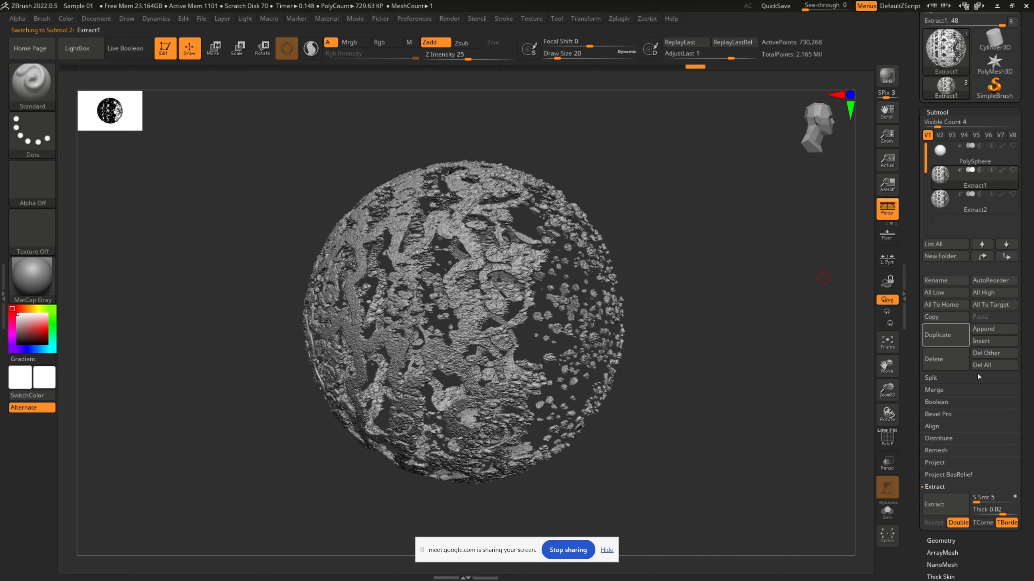
left_click(995, 328)
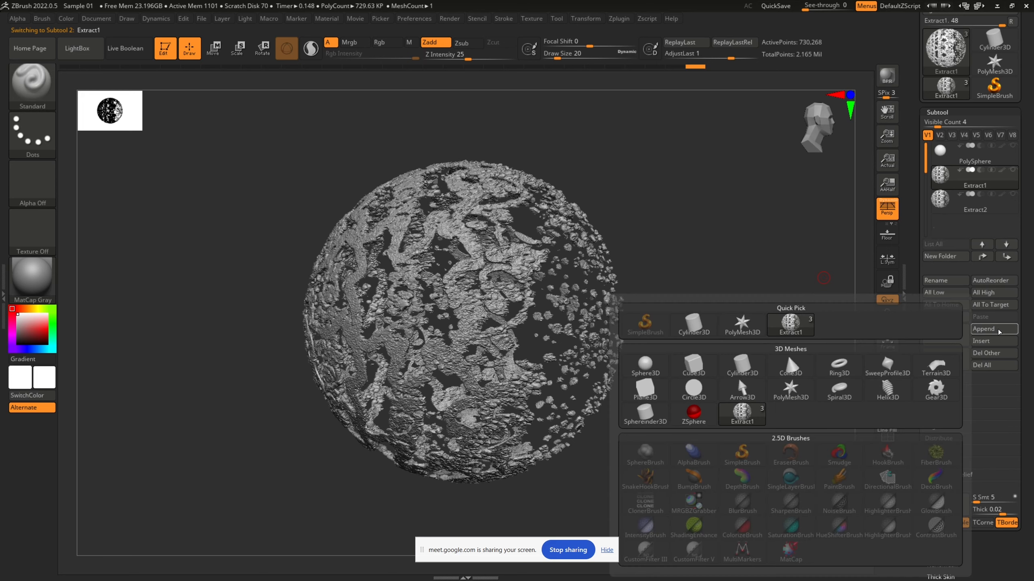
left_click(644, 367)
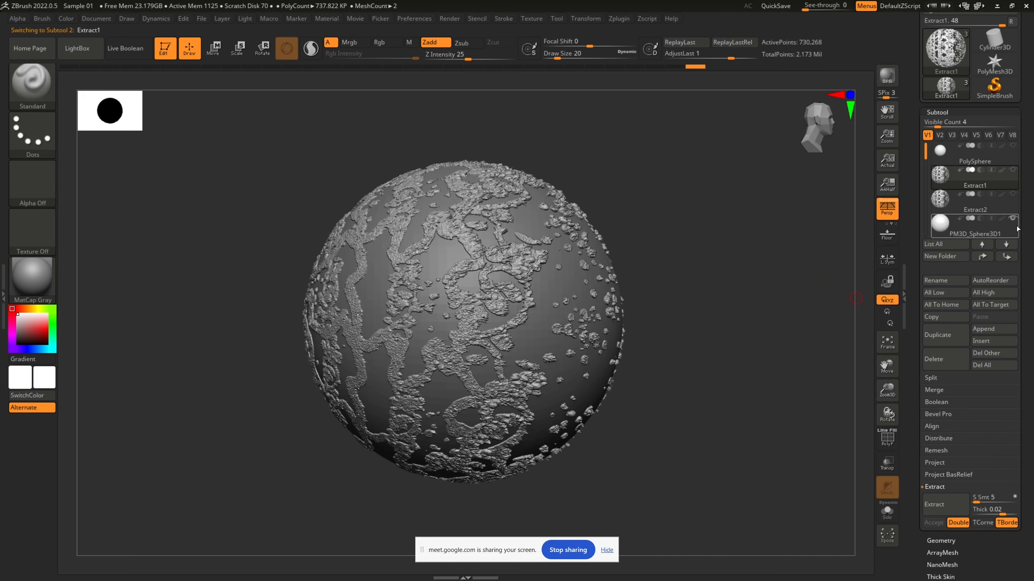
Make the appended sphere the active subtool and show only one half of it with a rectangular visibility selection
left_click(972, 234)
key("ctrl+shift")
left_click_drag(244, 156, 449, 511, "ctrl+shift")
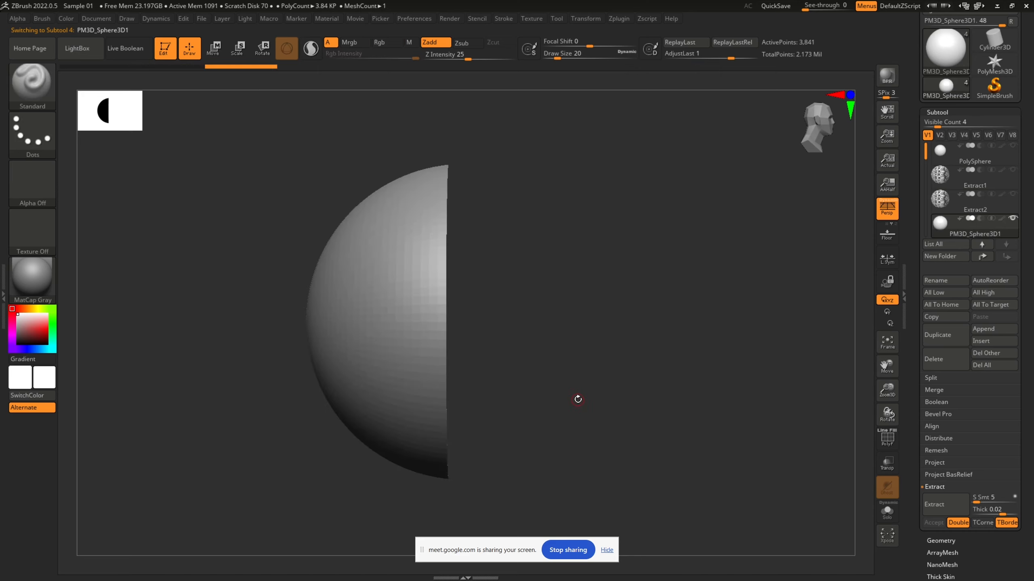
mouse_move(603, 386)
left_mouse_down()
mouse_move(544, 384)
mouse_move(623, 381)
mouse_move(583, 409)
mouse_move(574, 377)
mouse_move(570, 407)
mouse_move(535, 385)
mouse_move(611, 392)
mouse_move(595, 402)
mouse_move(579, 377)
mouse_move(538, 365)
mouse_move(605, 365)
mouse_move(595, 395)
mouse_move(577, 397)
mouse_move(668, 387)
mouse_move(575, 397)
mouse_move(592, 397)
left_mouse_up()
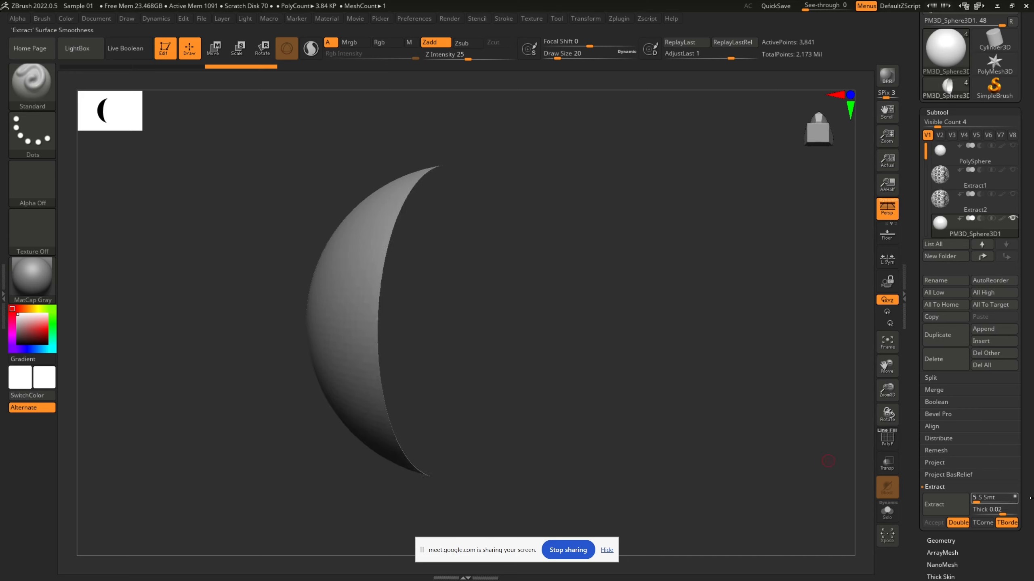
Turn on Double display for the half sphere so its inner side is drawn, and unhide the whole sphere
left_click_drag(1028, 426, 1026, 301)
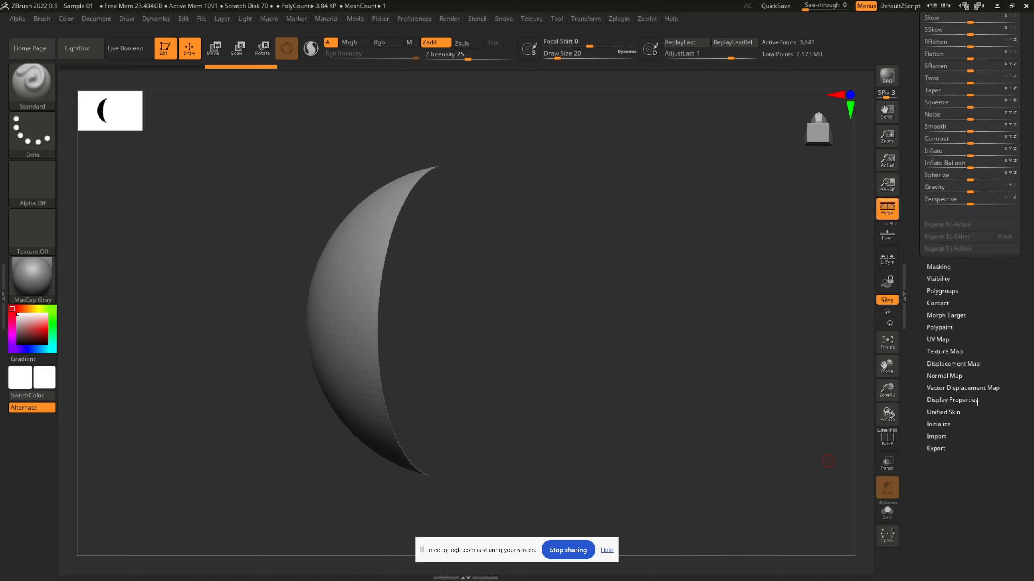
left_click(953, 400)
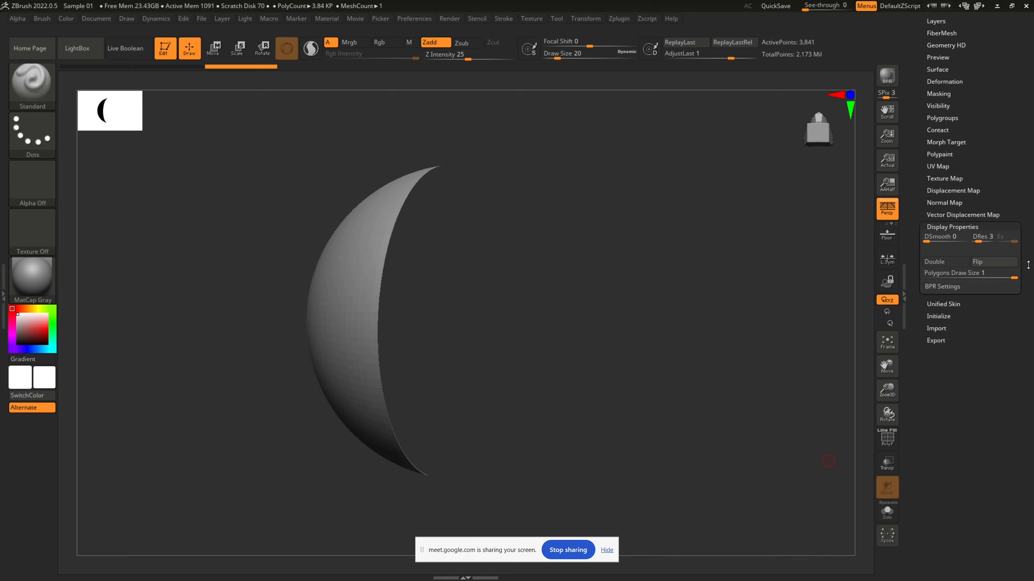
left_click_drag(1028, 265, 1028, 310)
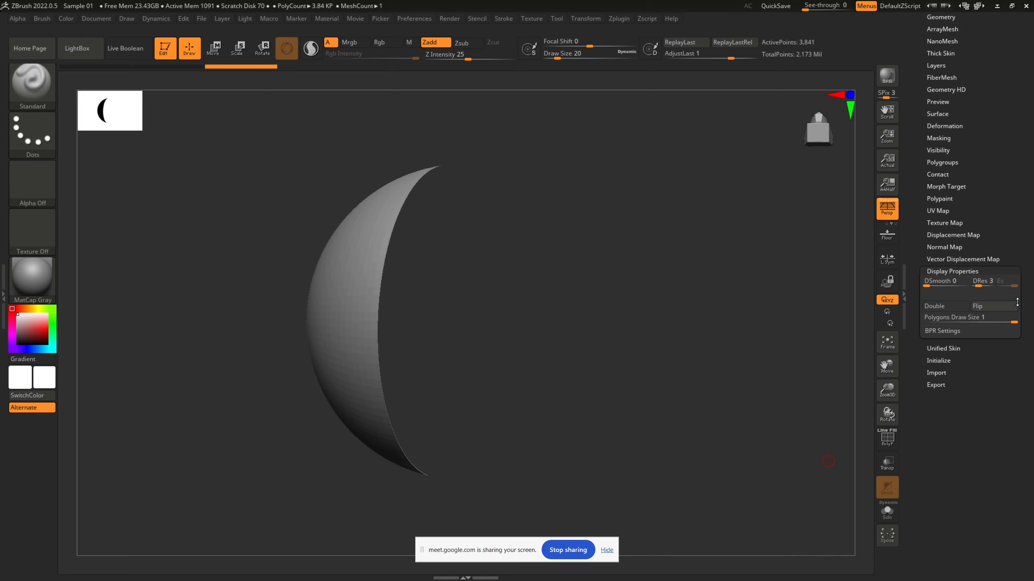
left_click(957, 308)
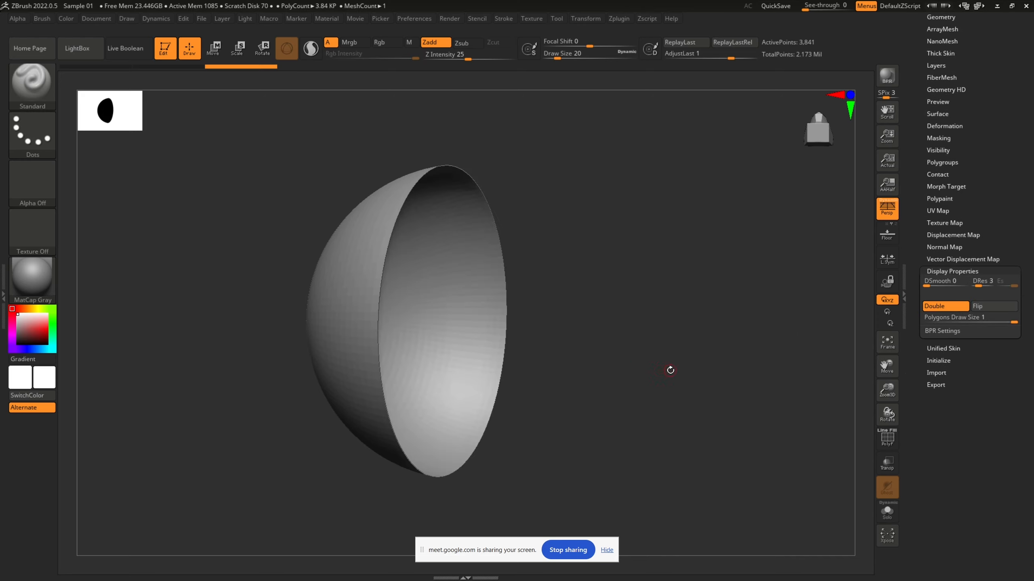
mouse_move(669, 370)
left_mouse_down()
mouse_move(604, 377)
mouse_move(702, 358)
mouse_move(654, 360)
mouse_move(664, 360)
left_mouse_up()
key("ctrl+shift")
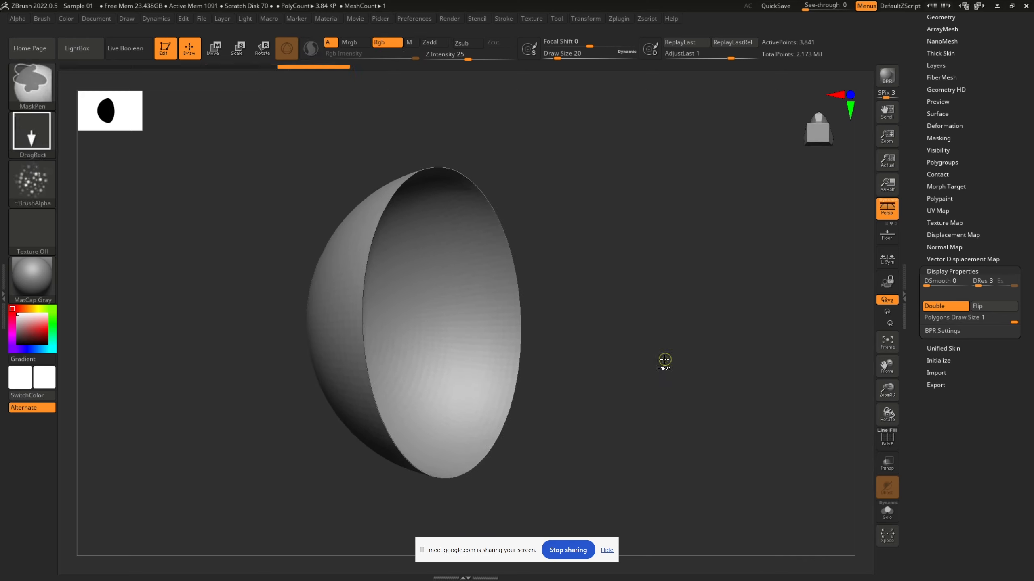
left_click(203, 445, "ctrl+shift")
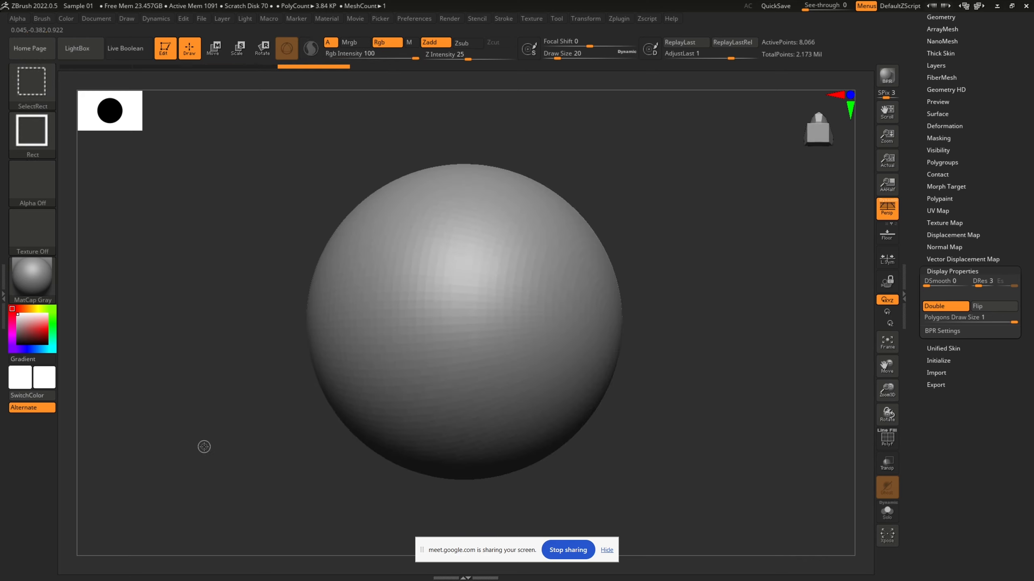
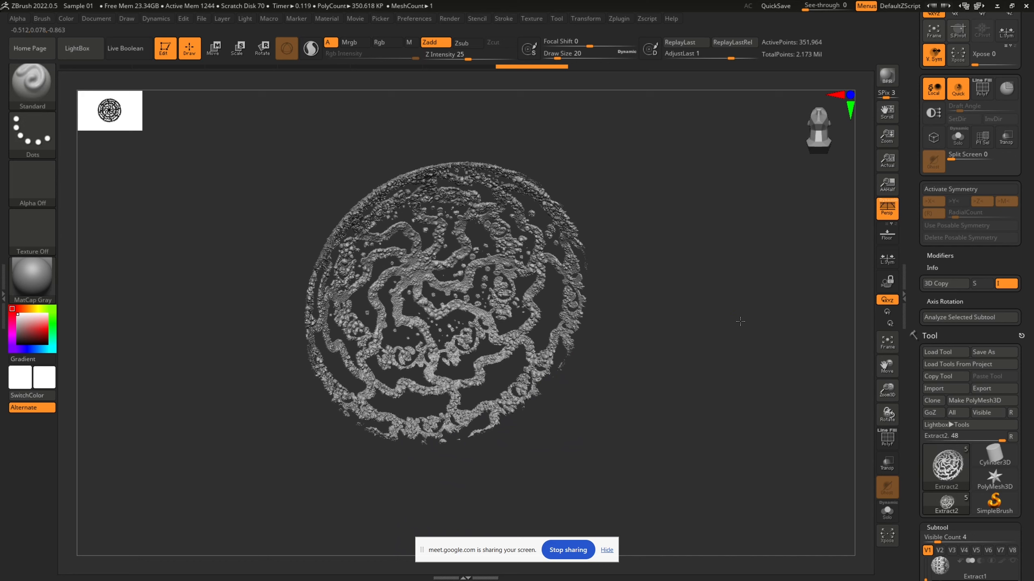
Split the hidden half of the Extract2 pattern into a separate subtool with Split Hidden
left_click_drag(740, 321, 813, 325)
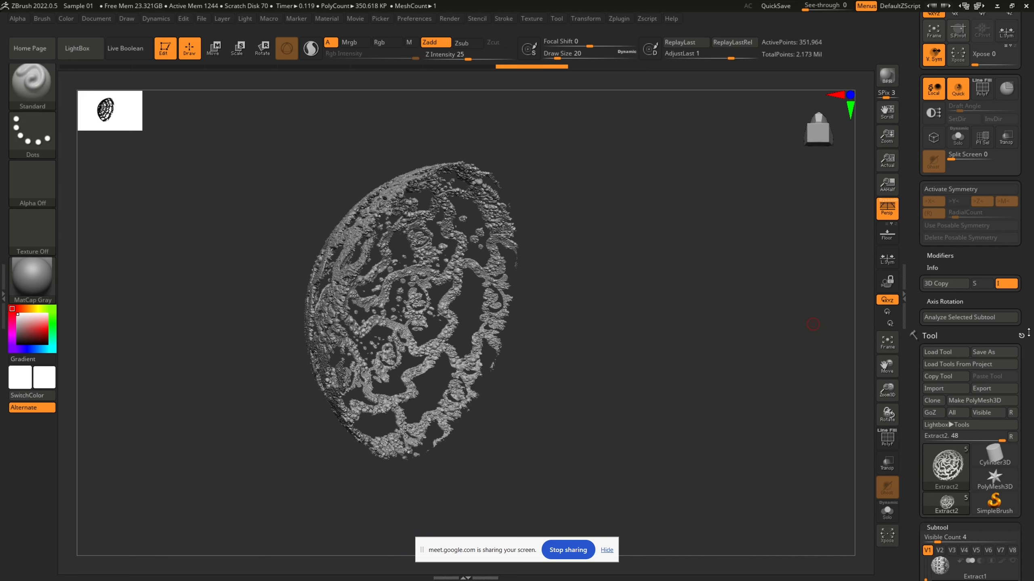
scroll(990, 425, "down", 5)
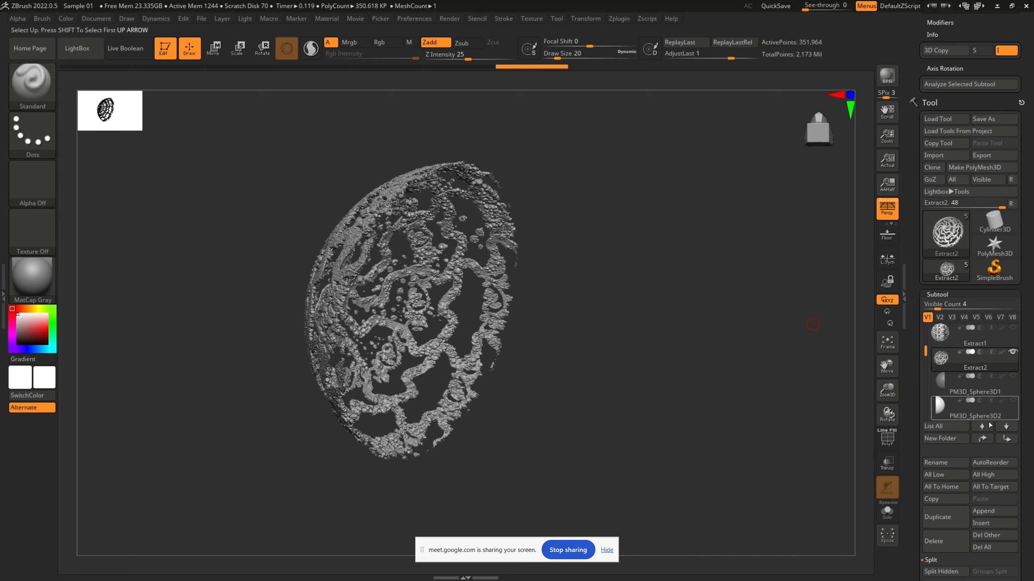
scroll(989, 407, "down", 5)
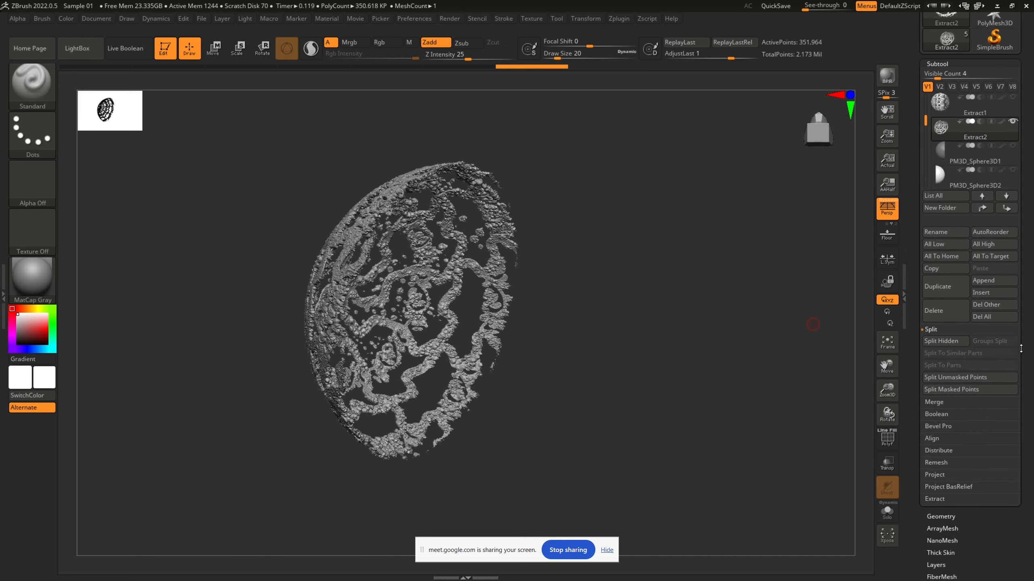
left_click(953, 340)
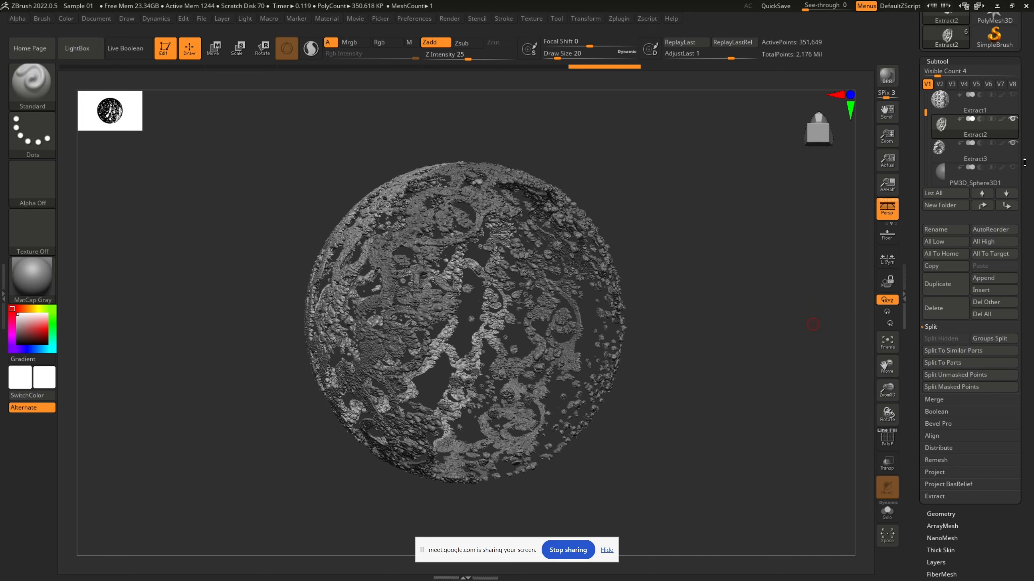
Turn on Solo mode and compare the two split halves, Extract2 and Extract3, by switching between them
mouse_move(1000, 148)
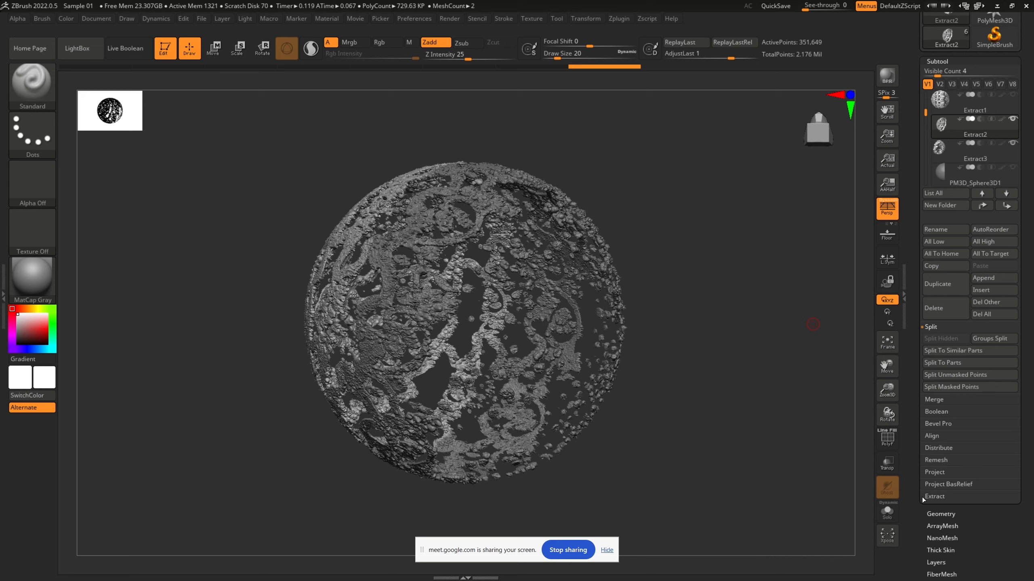
left_click(887, 512)
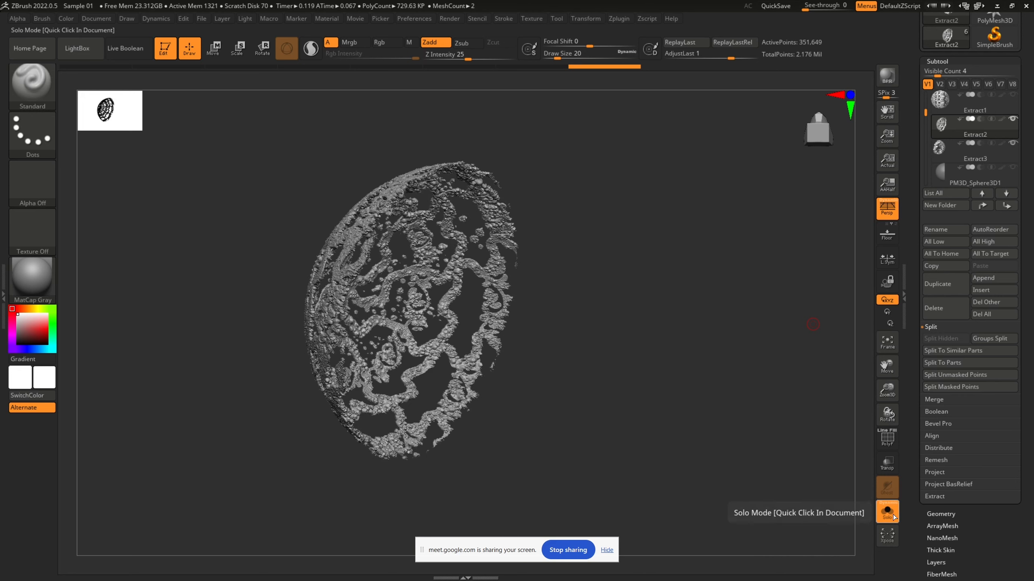
left_click(1010, 156)
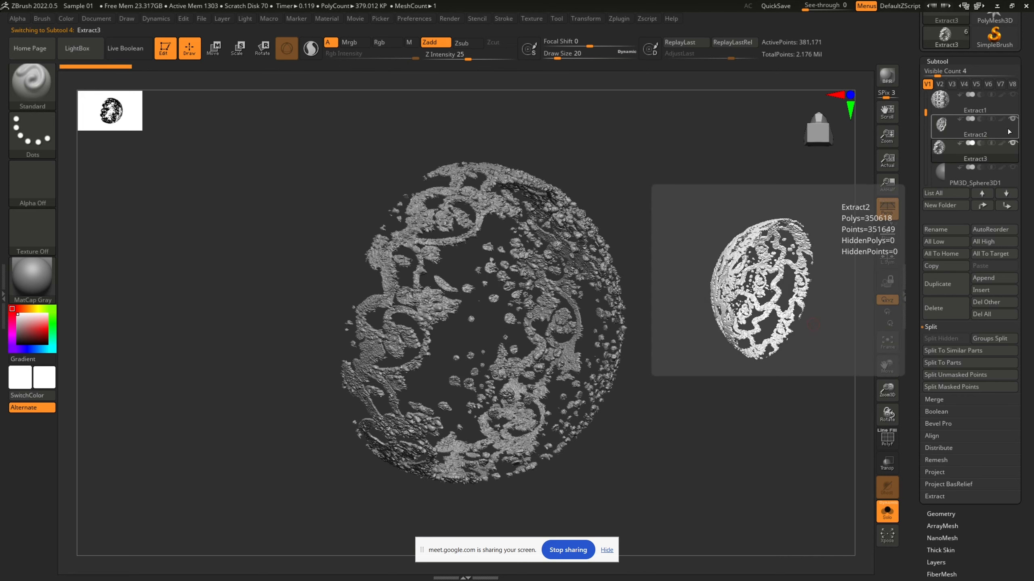
left_click(1012, 134)
left_click(1012, 154)
left_click(1014, 134)
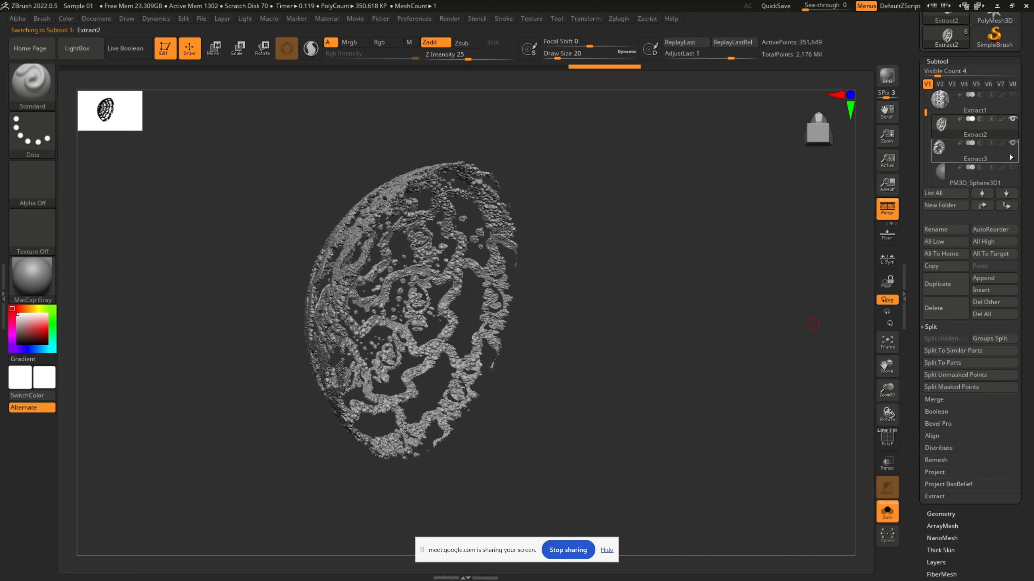
left_click(1012, 155)
left_click(1011, 131)
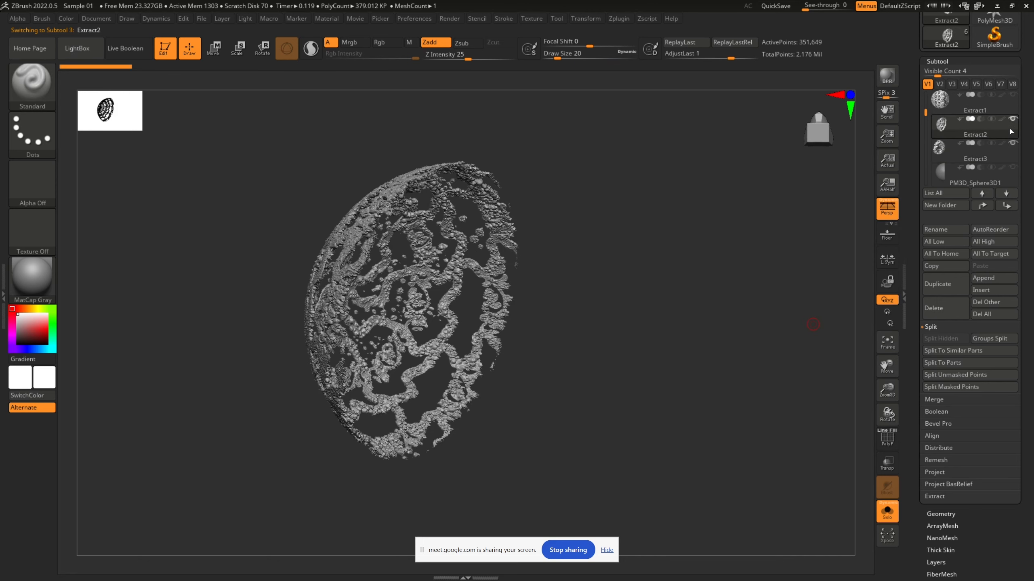
left_click(1009, 156)
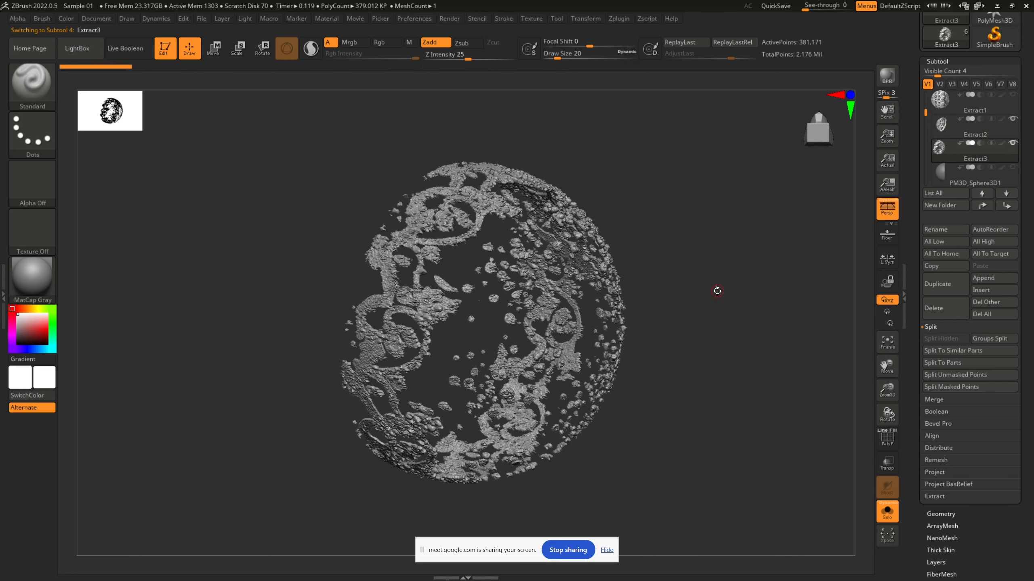
Examine the Extract3 half from several sides and hide its subtool
left_click_drag(728, 335, 601, 359)
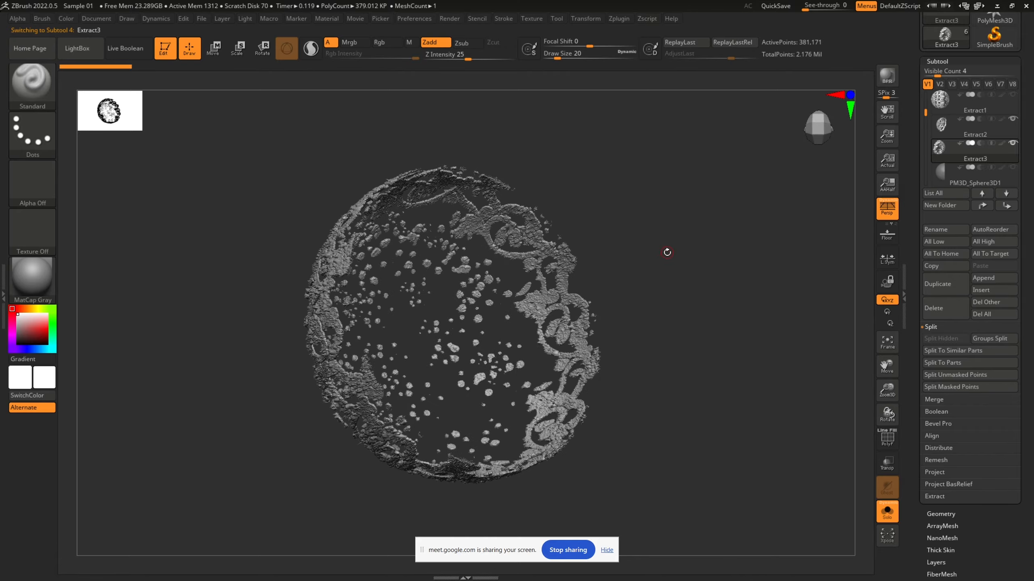
left_click_drag(667, 252, 692, 275)
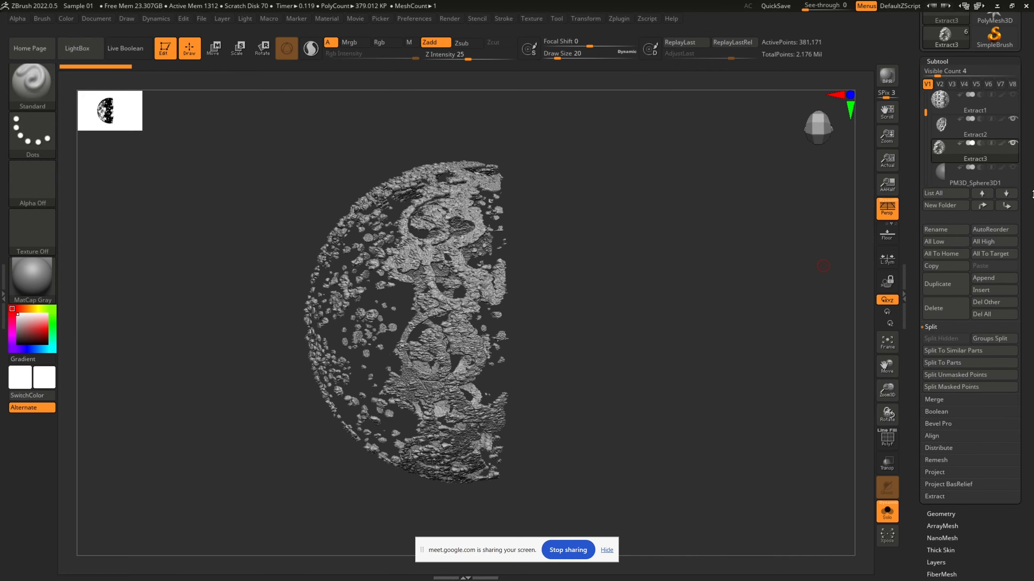
mouse_move(1018, 159)
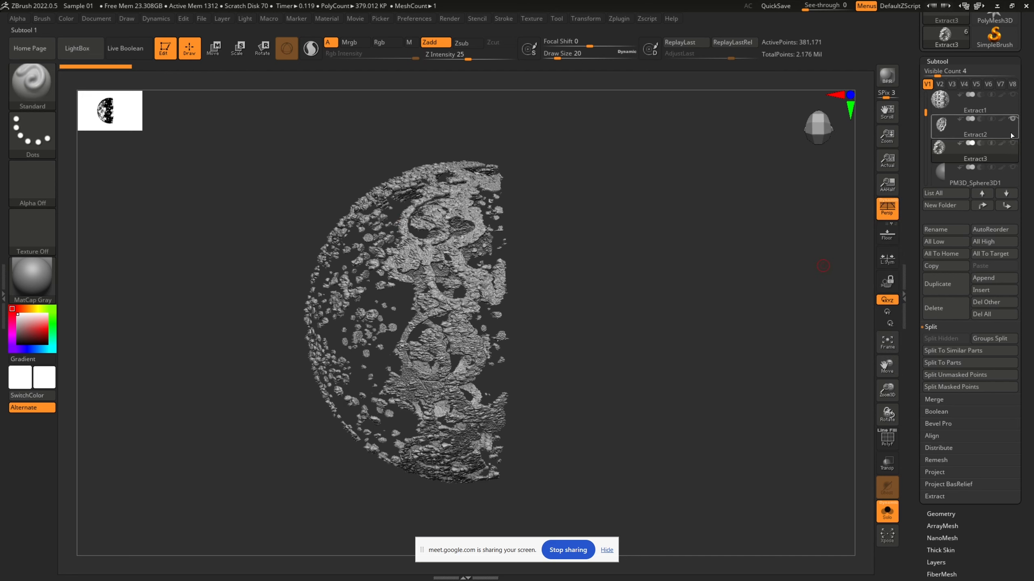
Make Extract2 the active subtool and examine its half of the pattern from several sides
left_click(1012, 132)
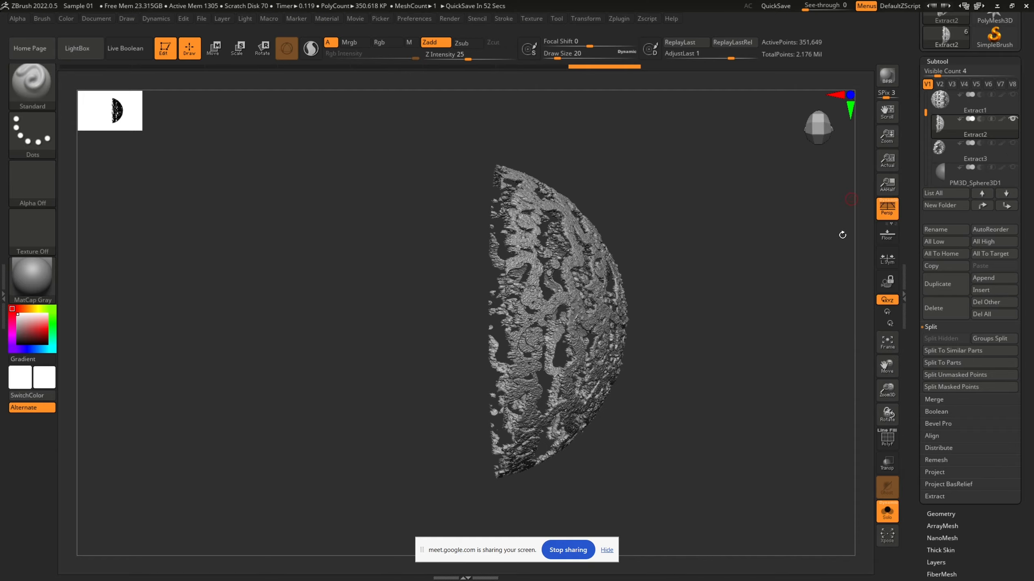
left_click_drag(687, 387, 614, 358)
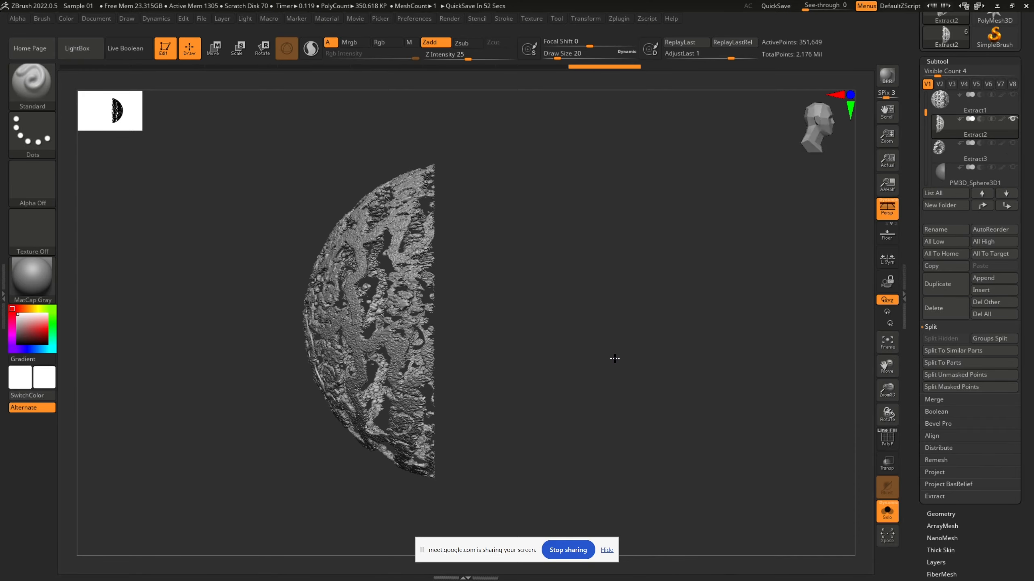
left_click_drag(636, 224, 670, 214)
left_click_drag(1026, 214, 1032, 144)
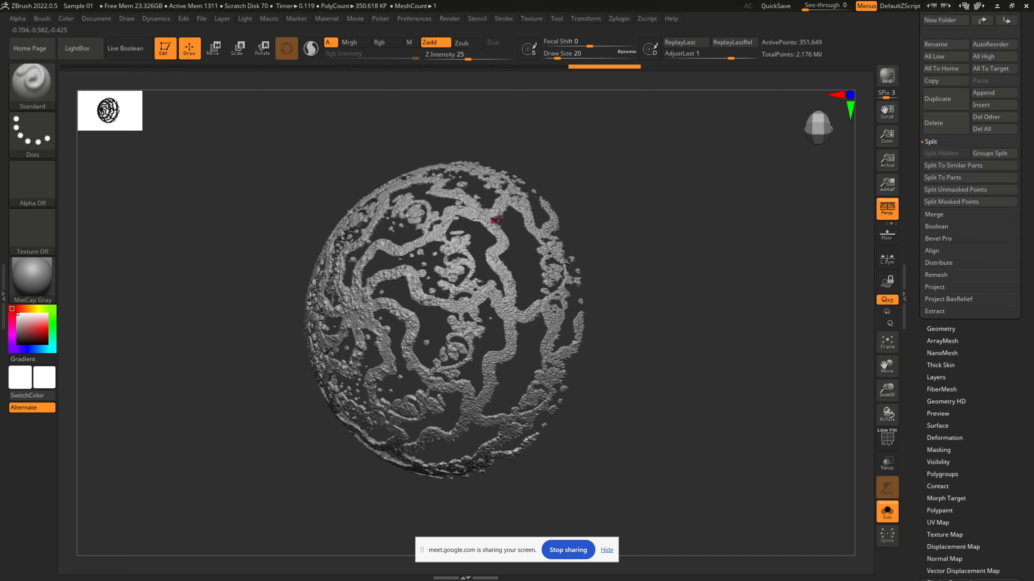
Examine the Extract2 half from other sides and turn on PolyFrame to inspect its polygons up close
left_click_drag(694, 227, 669, 246)
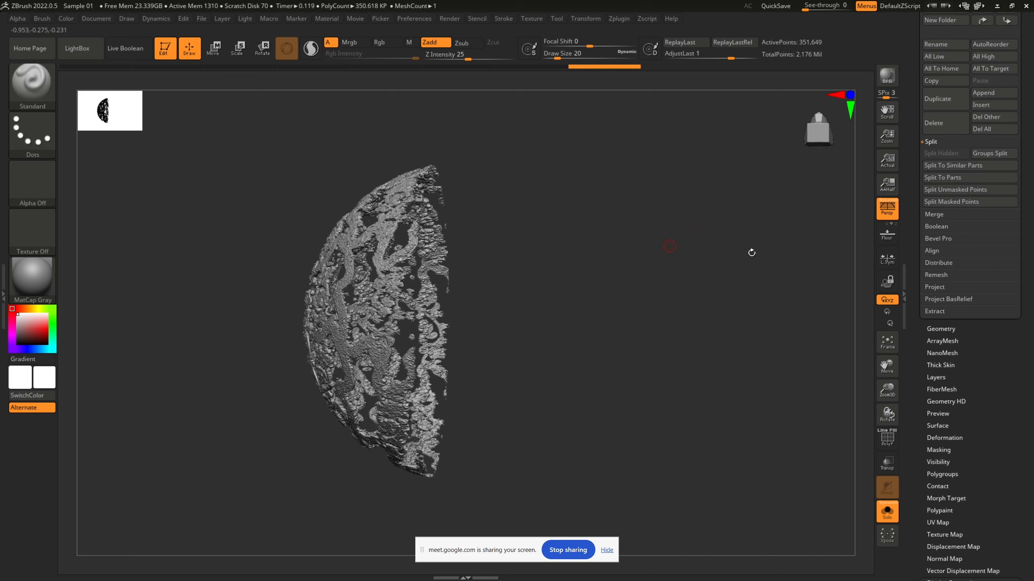
left_click_drag(1032, 220, 1017, 304)
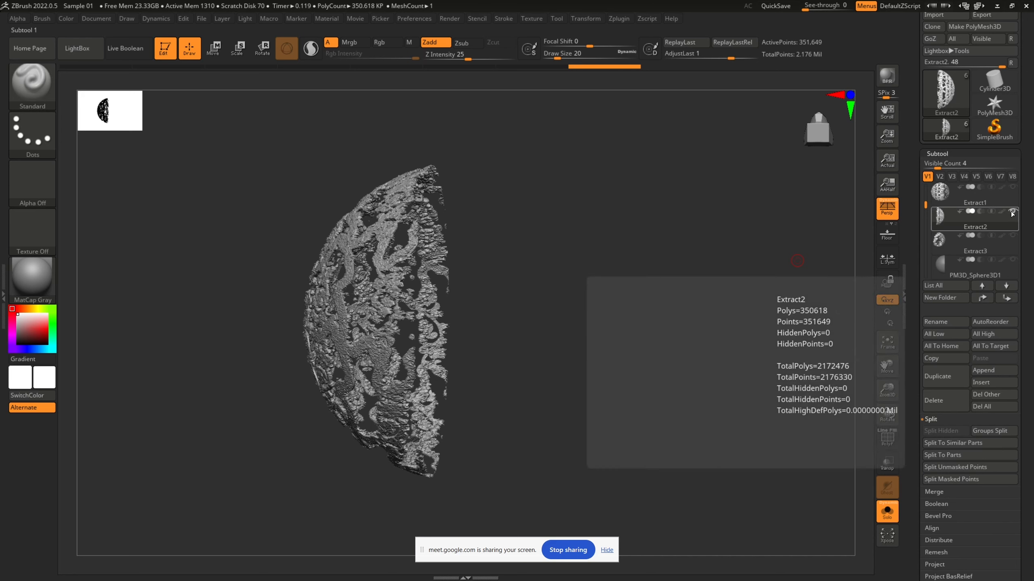
mouse_move(1011, 194)
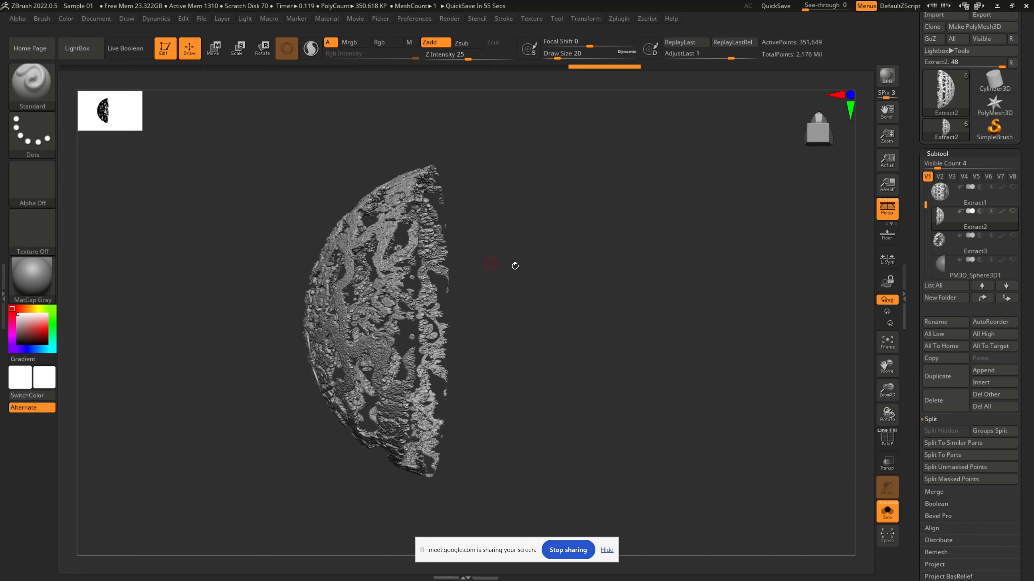
left_click_drag(558, 247, 579, 271)
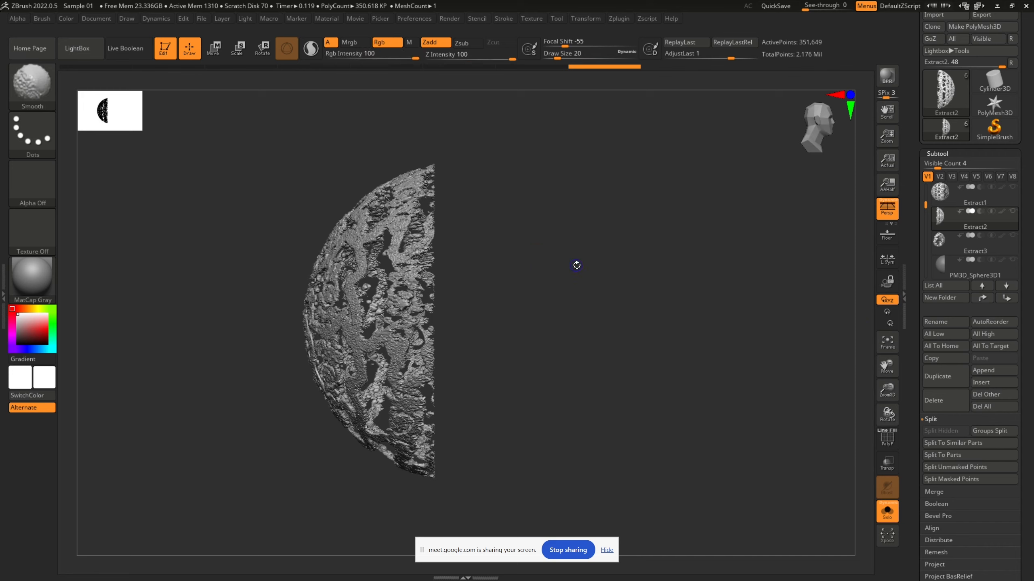
key("shift+f")
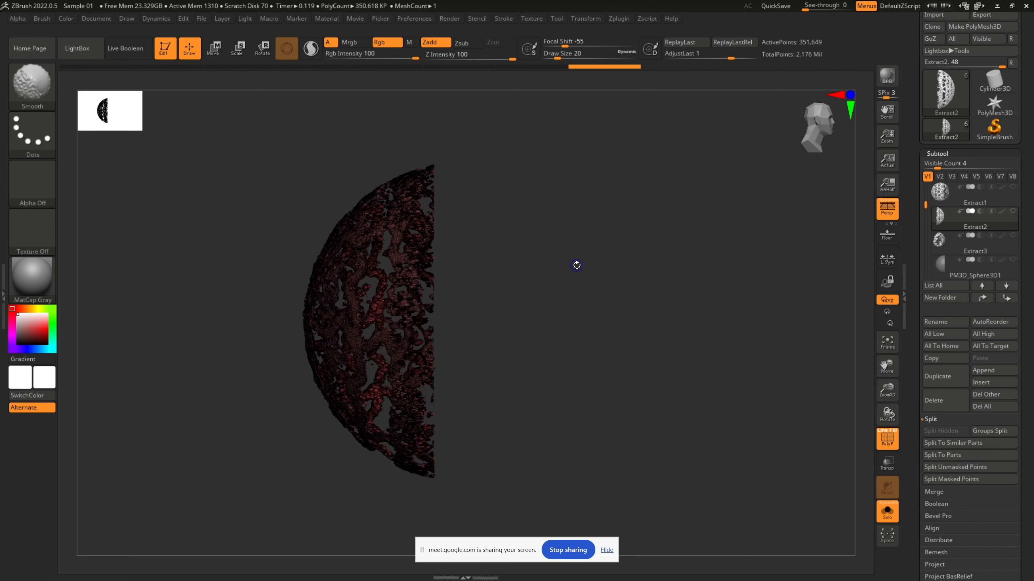
key("ctrl")
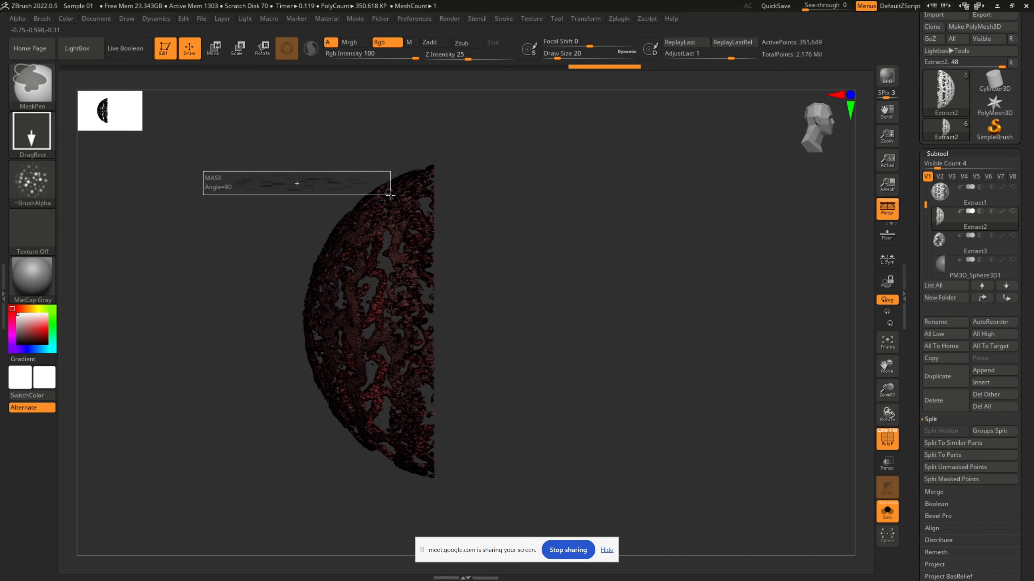
left_click_drag(581, 344, 599, 357)
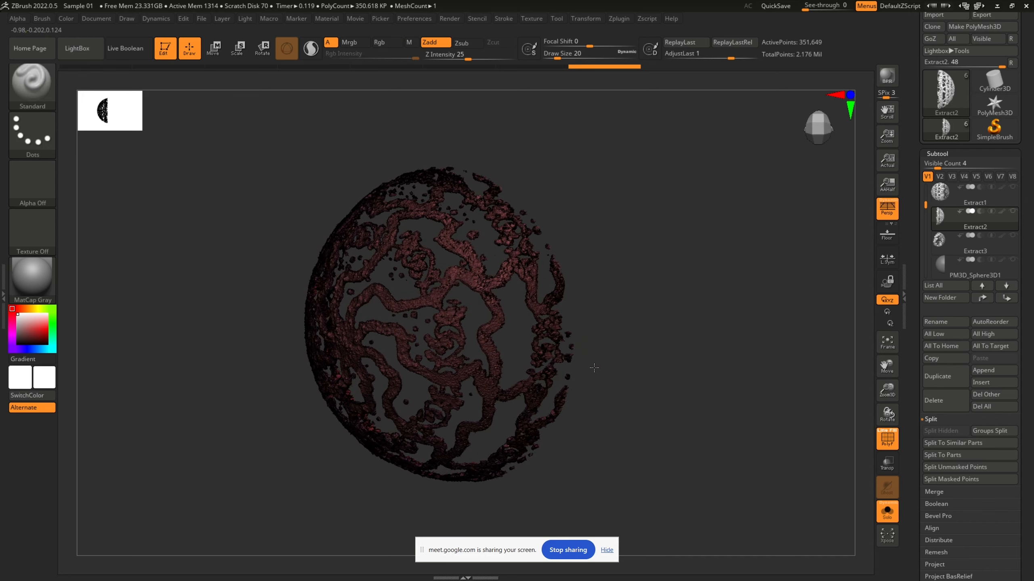
scroll(494, 298, "up", 8)
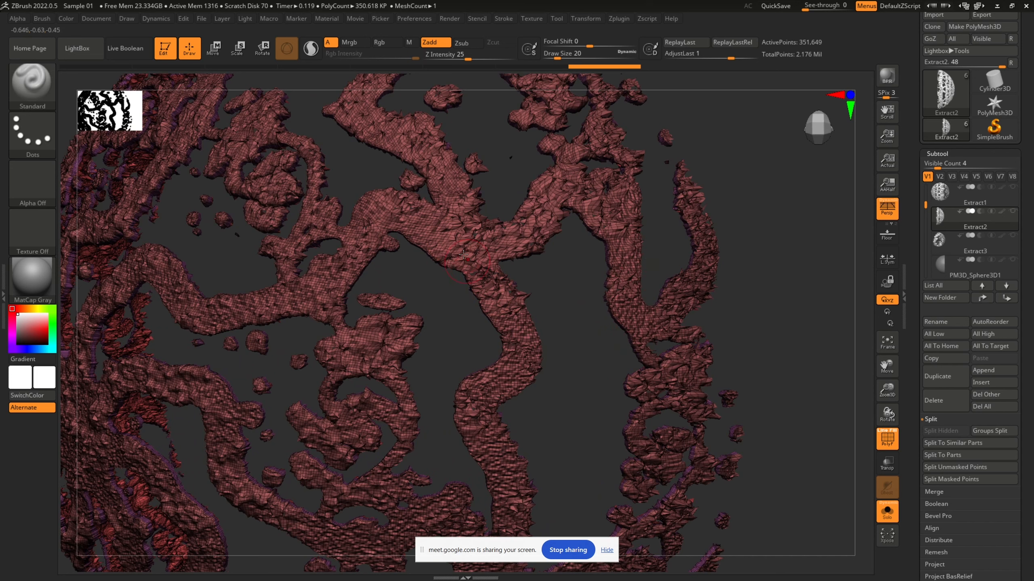
Compare the Extract2 surface with and without PolyFrame from two close-up angles, ending with PolyFrame on
key("shift")
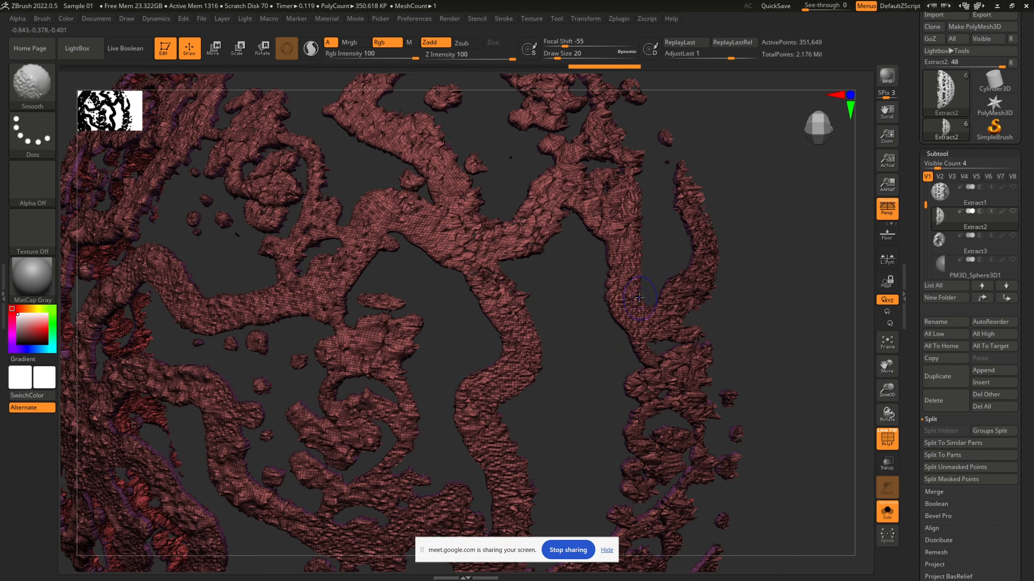
key("shift+f")
key("shift+f")
key("shift+f")
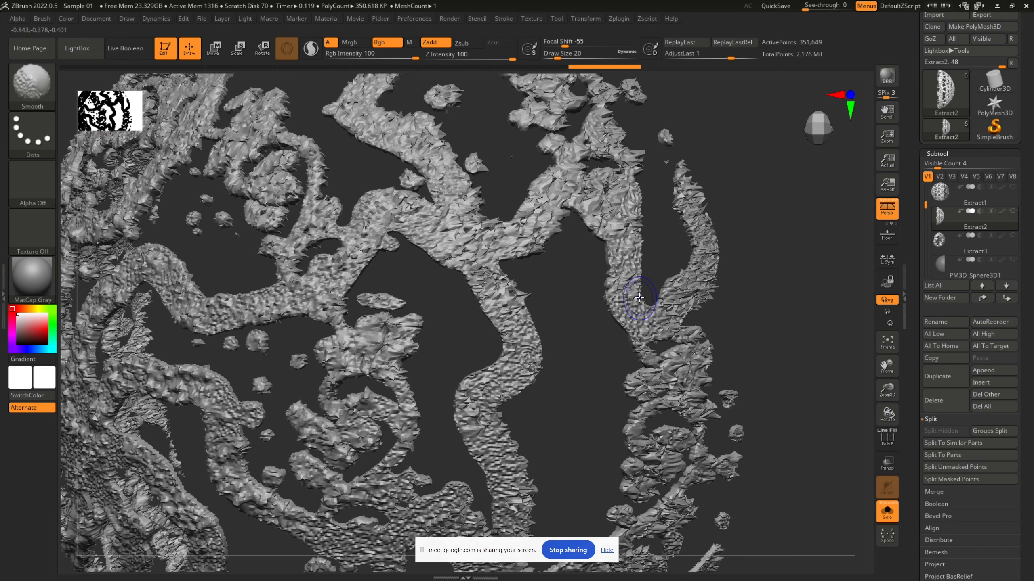
key("shift+f")
key("shift")
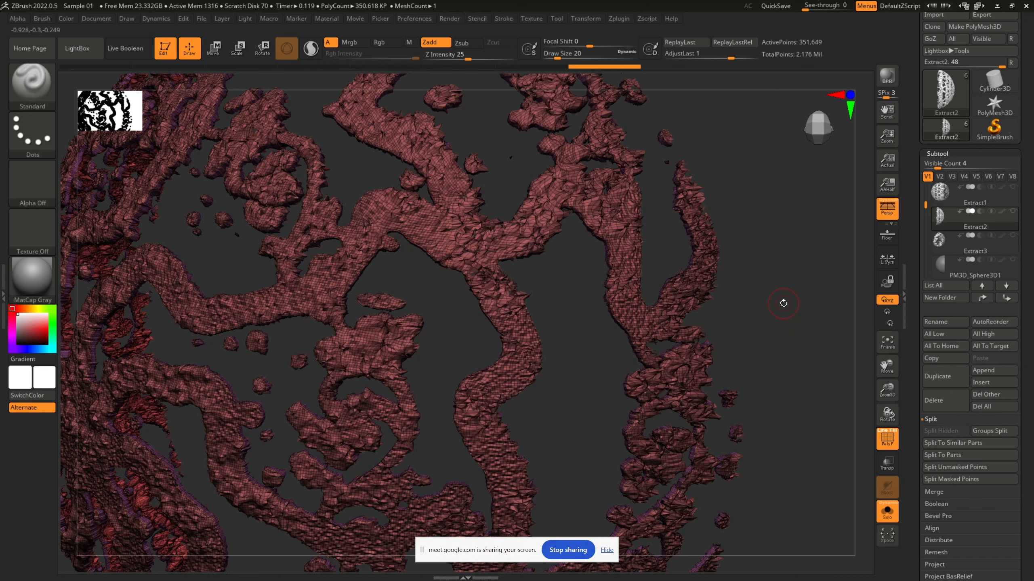
left_click_drag(784, 303, 764, 309)
mouse_move(608, 324)
left_mouse_down()
mouse_move(516, 335)
mouse_move(616, 321)
left_mouse_up()
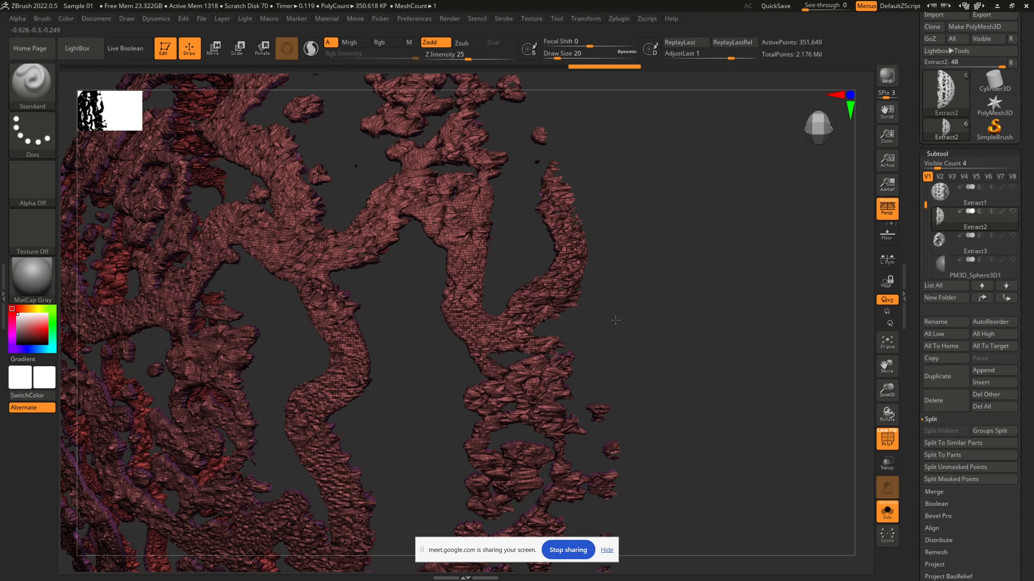
key("shift")
key("shift+f")
key("shift+f")
key("shift+f")
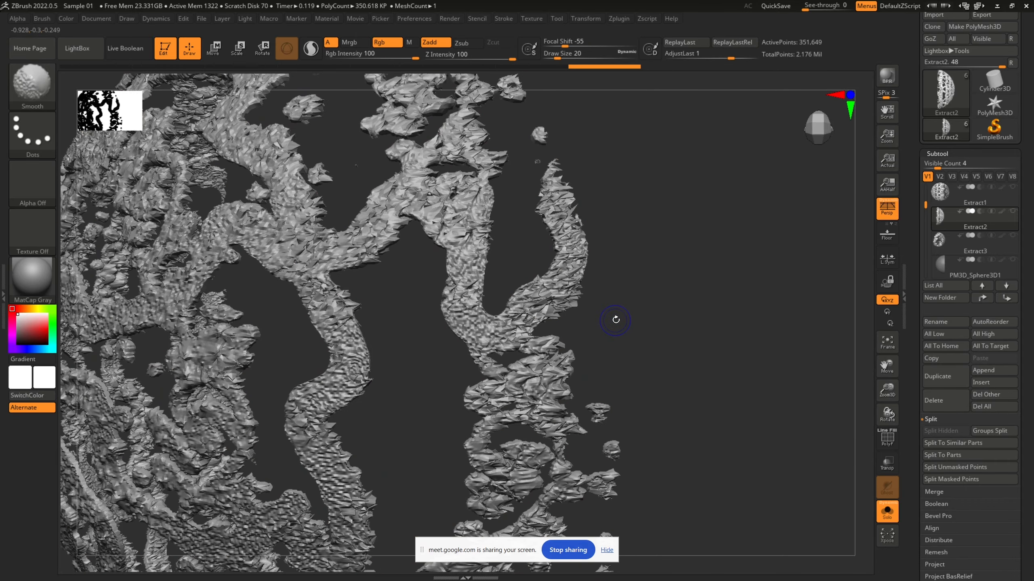
key("shift+f")
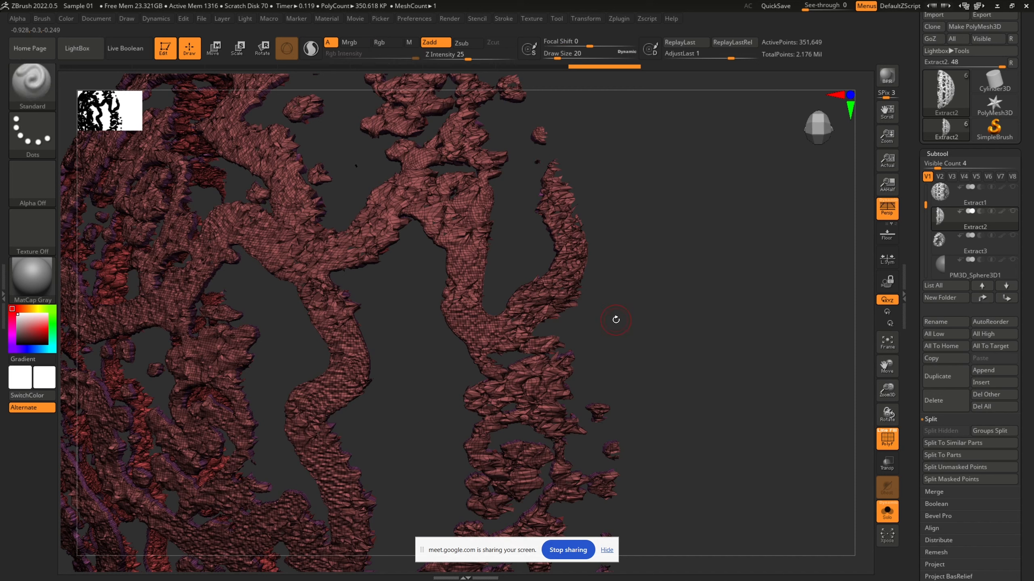
Turn off PolyFrame and set the MaskPen brush to the FreeHand stroke with Alpha Off
key("ctrl")
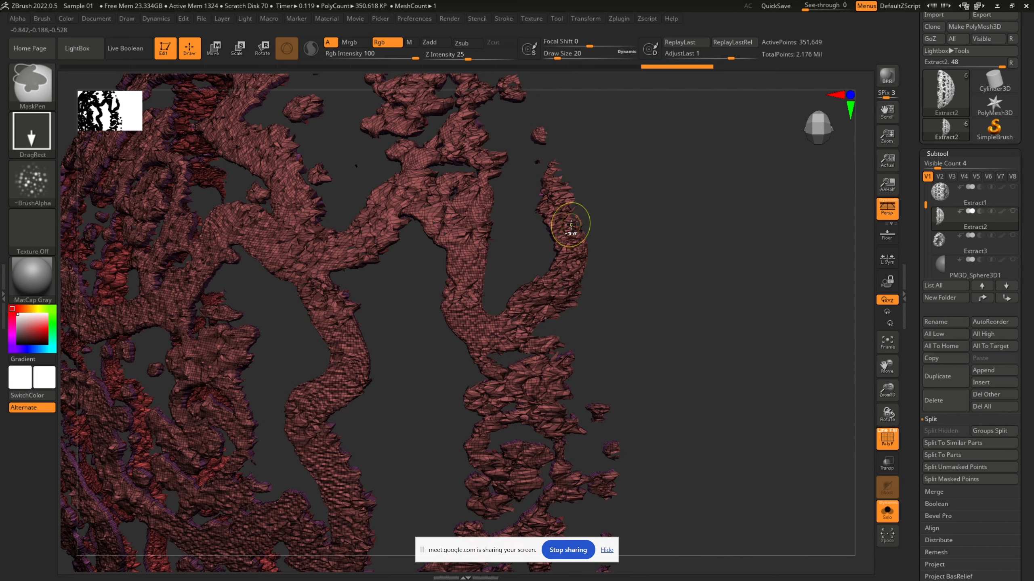
key("ctrl")
key("shift+f")
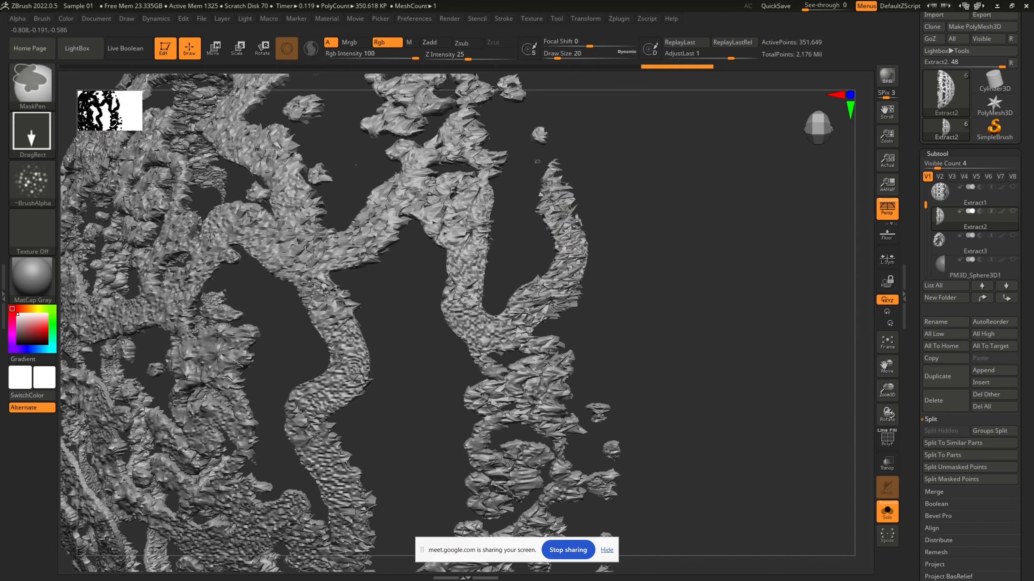
left_click(32, 131)
left_click(38, 137)
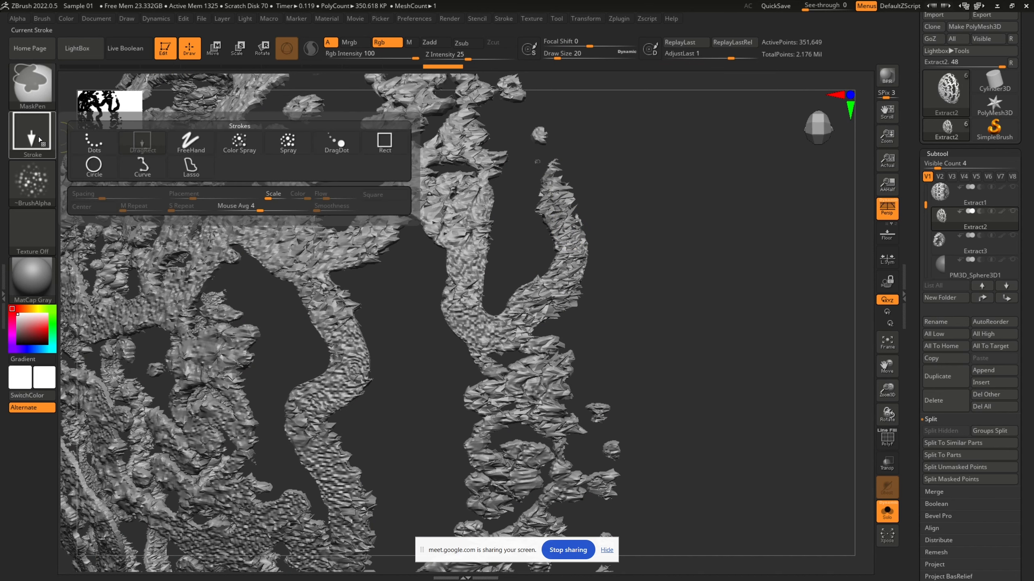
left_click(191, 142)
left_click(32, 184)
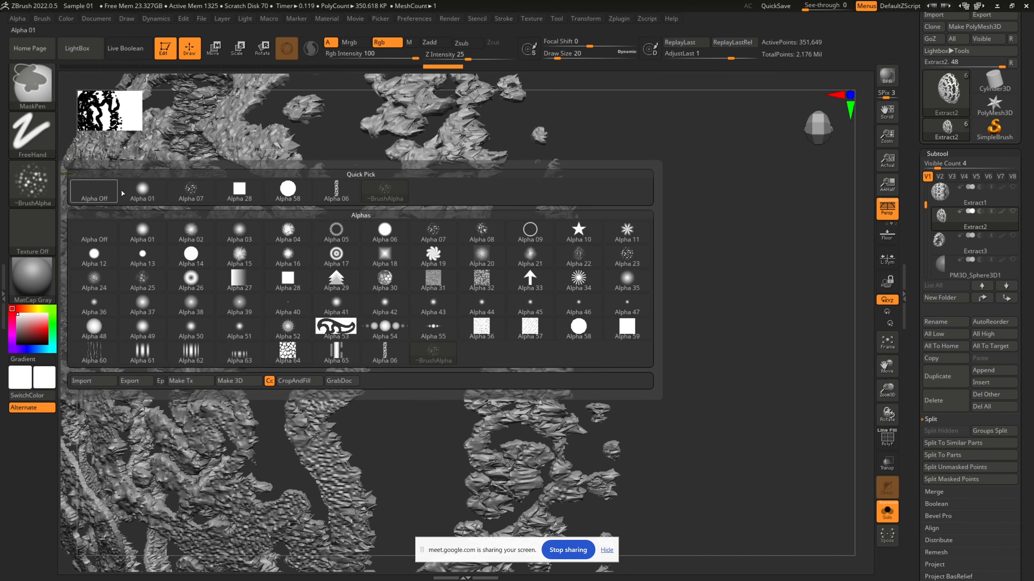
left_click(105, 196)
Paint a mask over the curved strand at the pattern's outer edge and the small loose pieces above it
left_click_drag(570, 219, 562, 174, "ctrl")
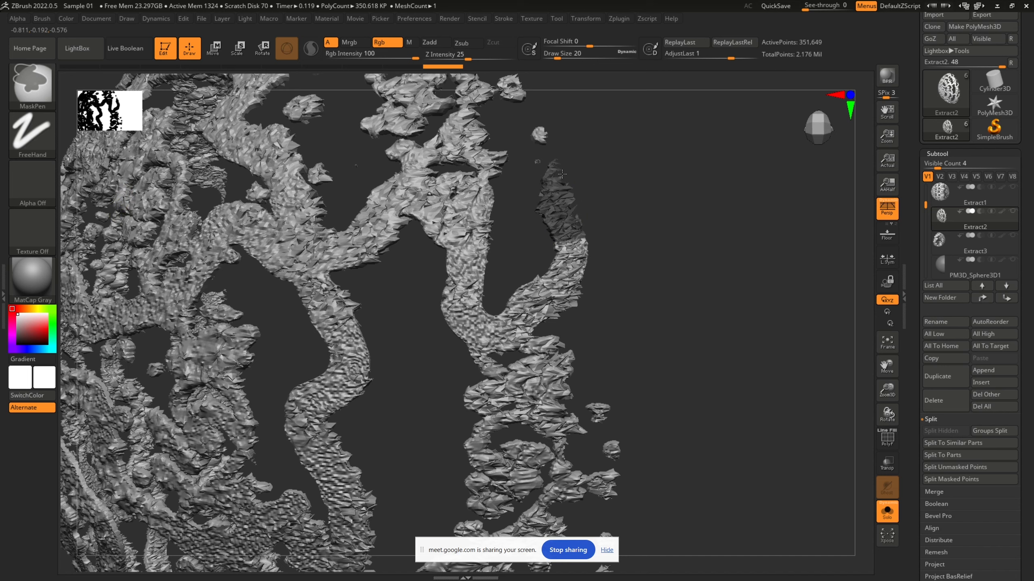
mouse_move(546, 244)
left_mouse_down("ctrl")
mouse_move(569, 291)
mouse_move(523, 309)
mouse_move(552, 307)
left_mouse_up("ctrl")
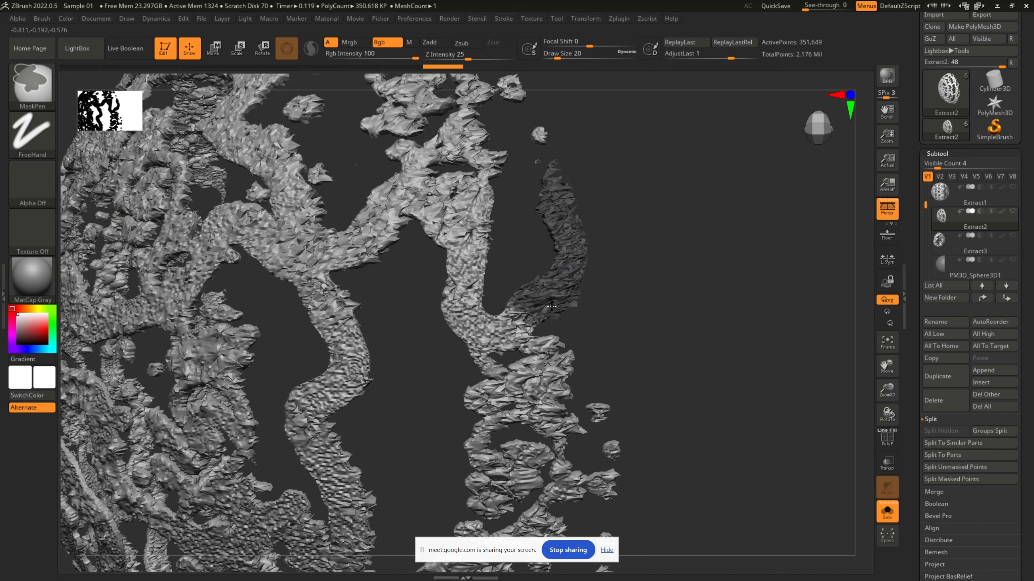
left_click_drag(549, 189, 543, 130, "ctrl")
left_click_drag(536, 298, 528, 311, "ctrl")
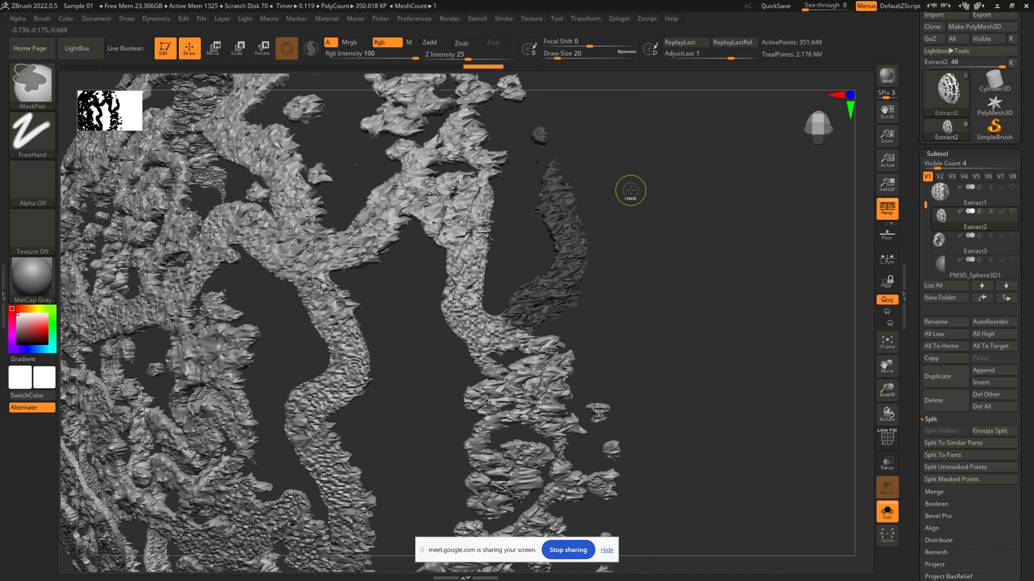
Turn the masked curved strand into its own polygroup and examine it with PolyFrame on
left_click_drag(628, 187, 632, 191, "ctrl")
key("shift+f")
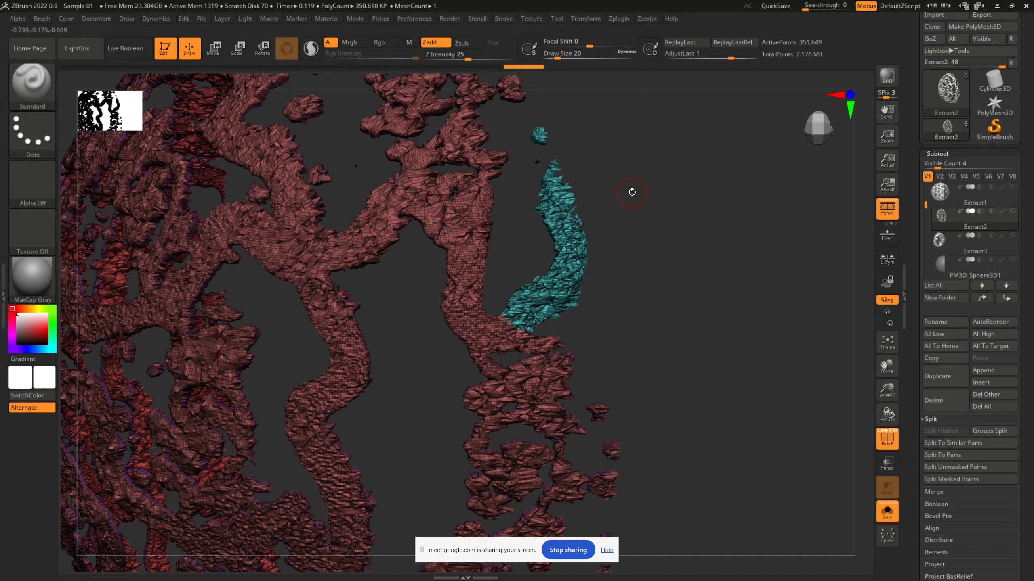
left_click_drag(720, 279, 693, 312)
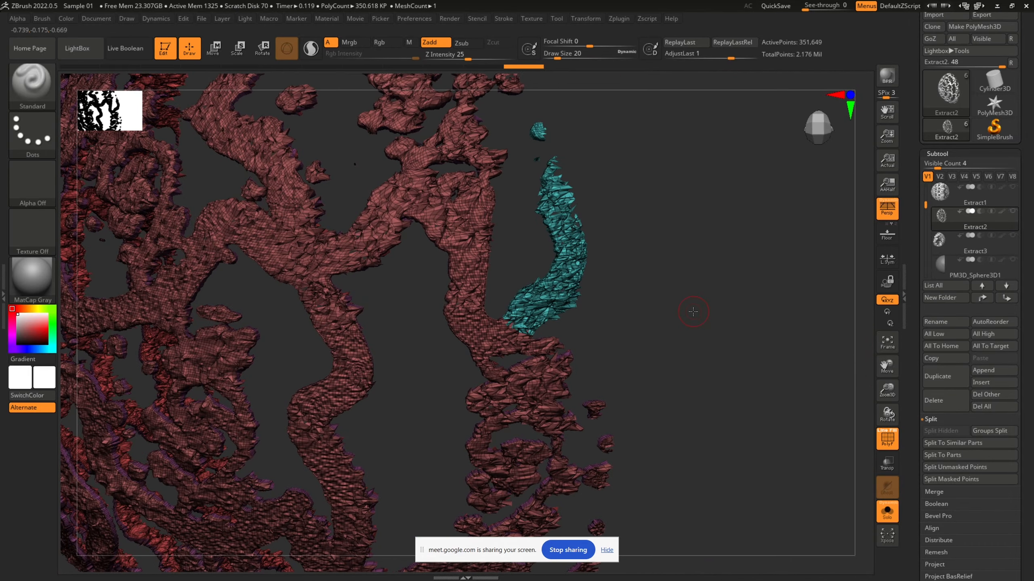
key("f")
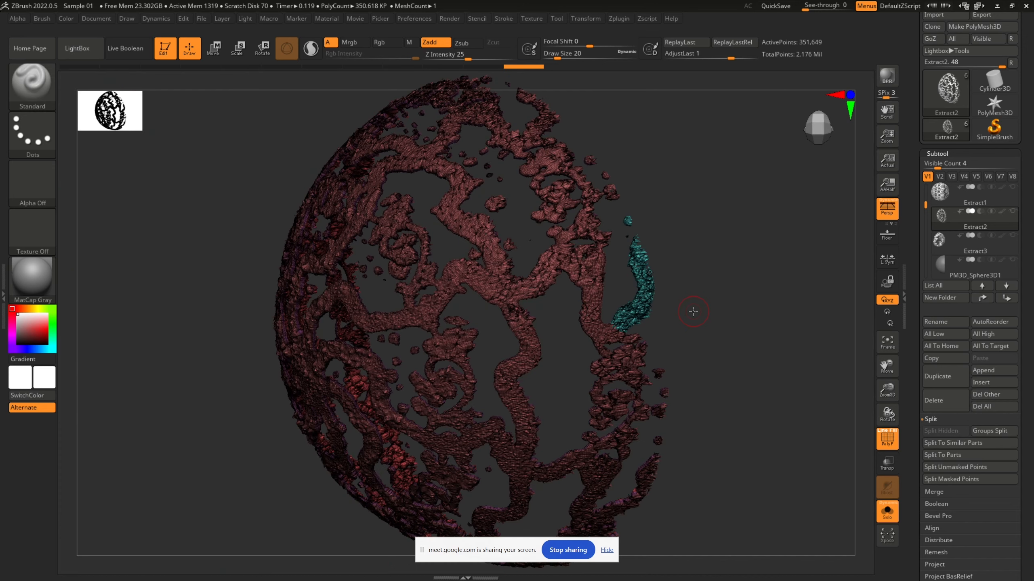
left_click_drag(709, 323, 737, 301)
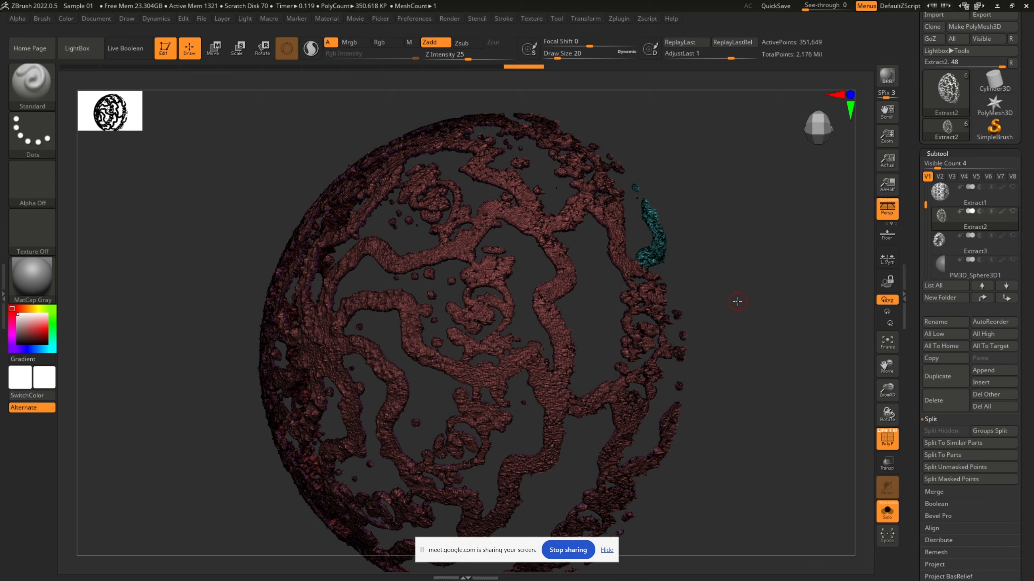
Turn off PolyFrame and paint a mask over the branching strands along the lower outer edge of the pattern
key("shift+f")
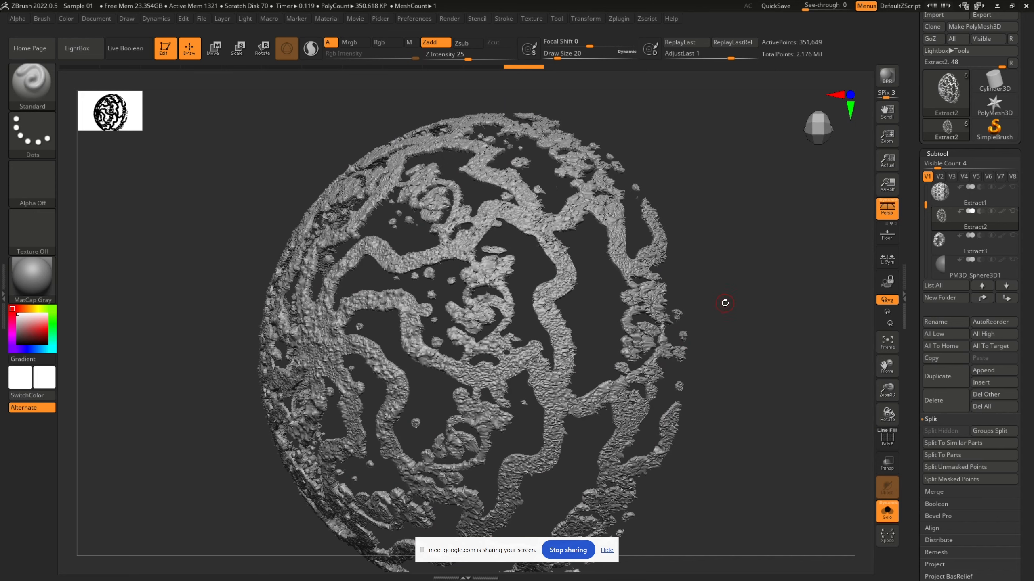
key("ctrl")
mouse_move(686, 415)
left_mouse_down("ctrl")
mouse_move(672, 419)
mouse_move(678, 388)
left_mouse_up("ctrl")
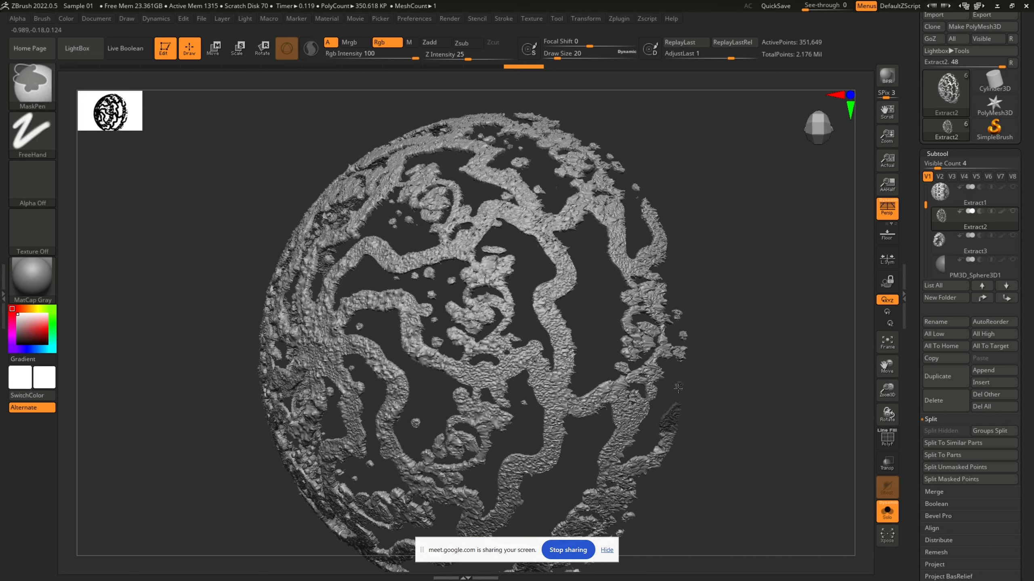
left_click_drag(666, 446, 647, 468, "ctrl")
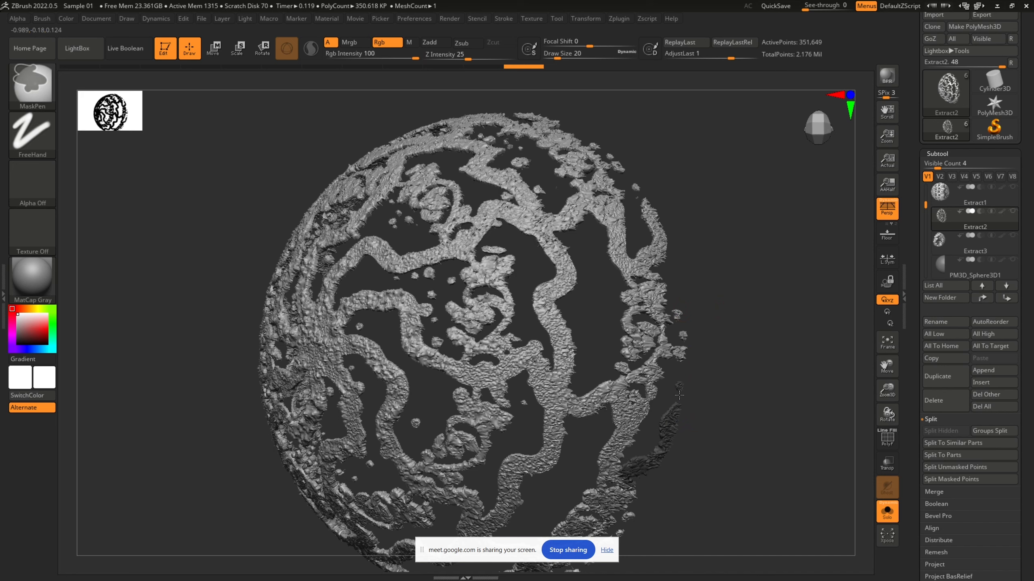
mouse_move(627, 471)
left_mouse_down("ctrl")
mouse_move(615, 480)
mouse_move(638, 432)
mouse_move(618, 441)
mouse_move(629, 401)
mouse_move(619, 391)
mouse_move(657, 365)
mouse_move(649, 388)
left_mouse_up("ctrl")
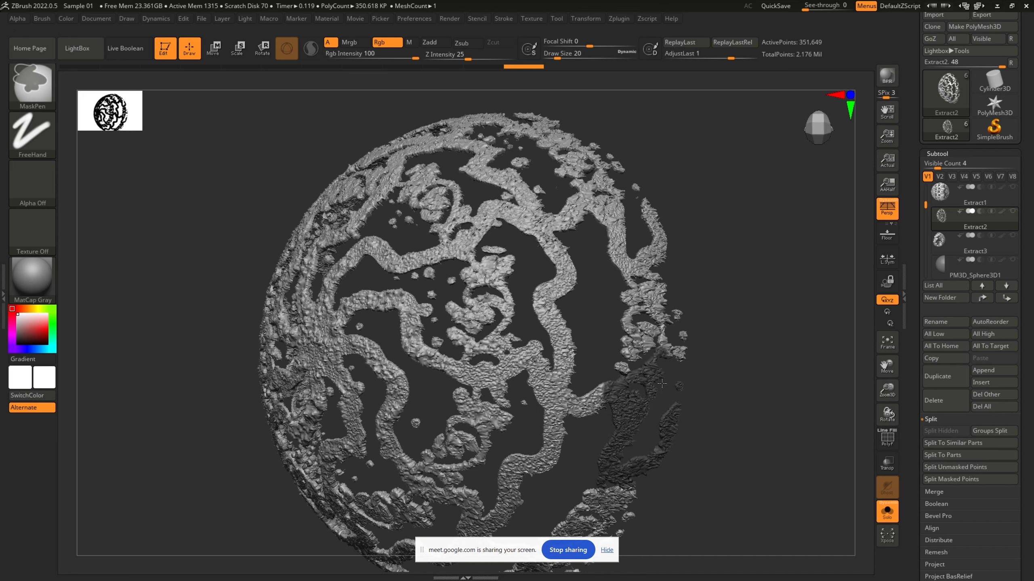
left_click_drag(667, 338, 689, 358, "ctrl")
Check the masked lower strands from other sides and turn them into their own polygroup
left_click_drag(769, 385, 650, 392)
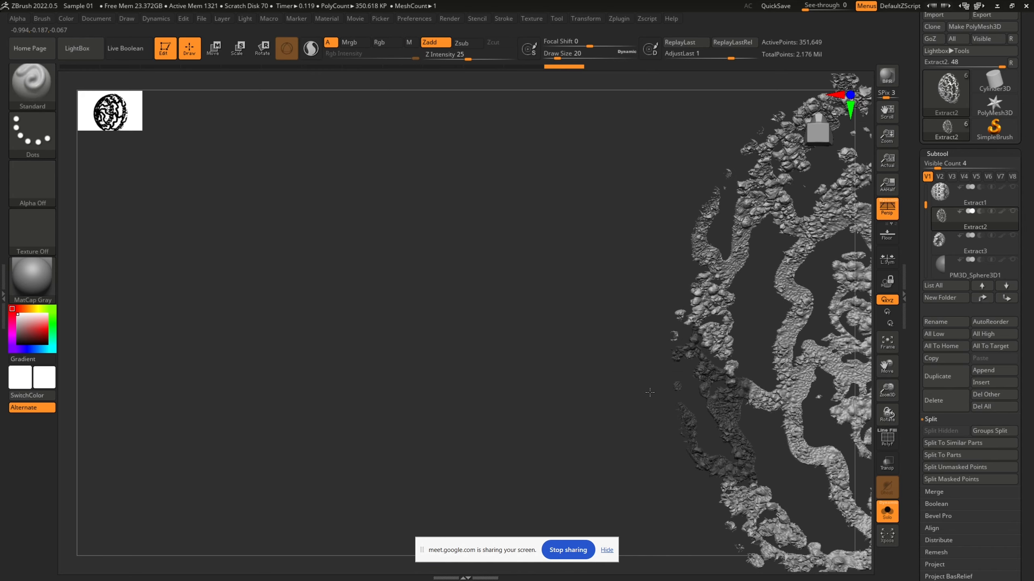
key("ctrl")
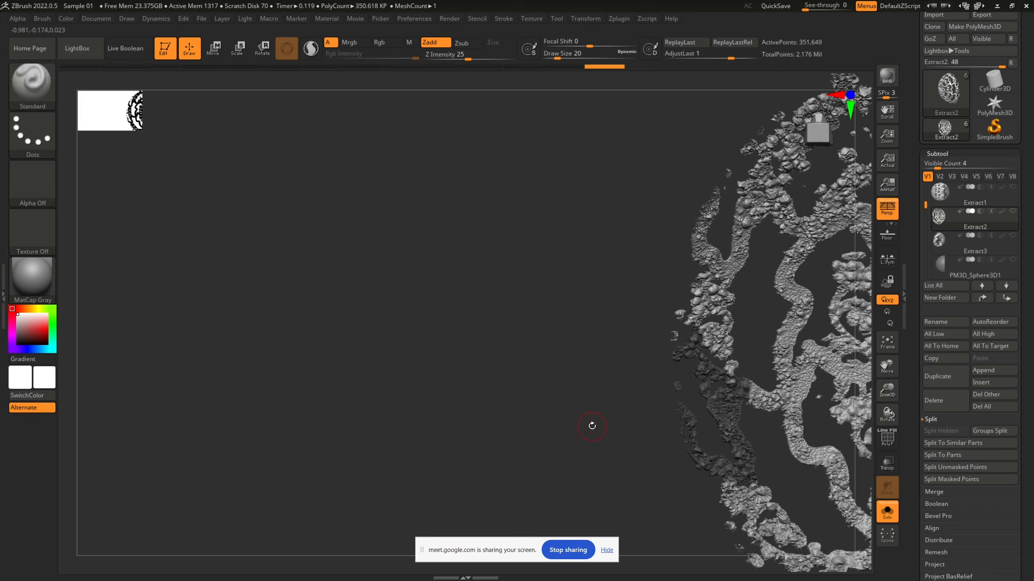
left_click_drag(590, 425, 689, 439)
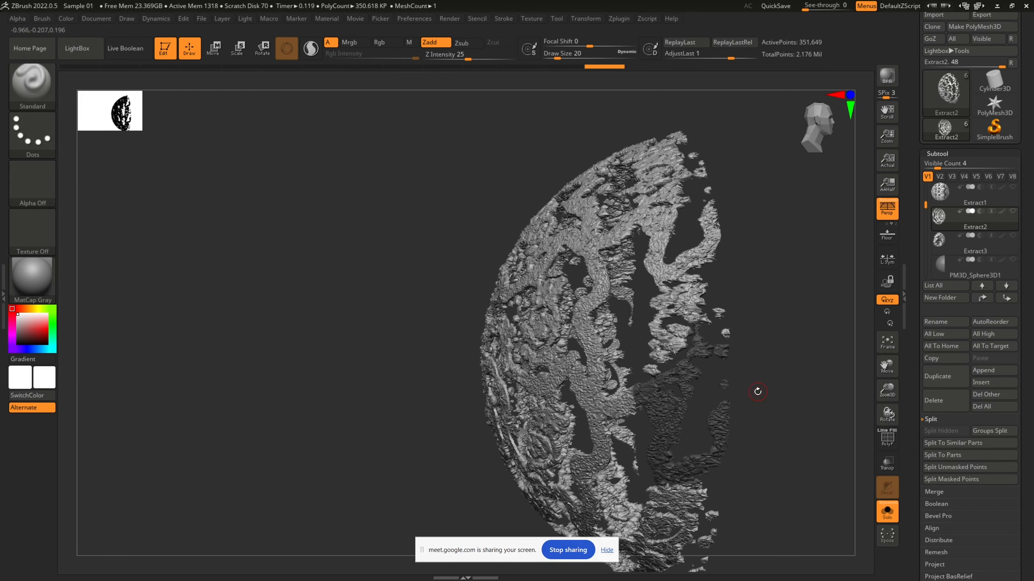
key("ctrl")
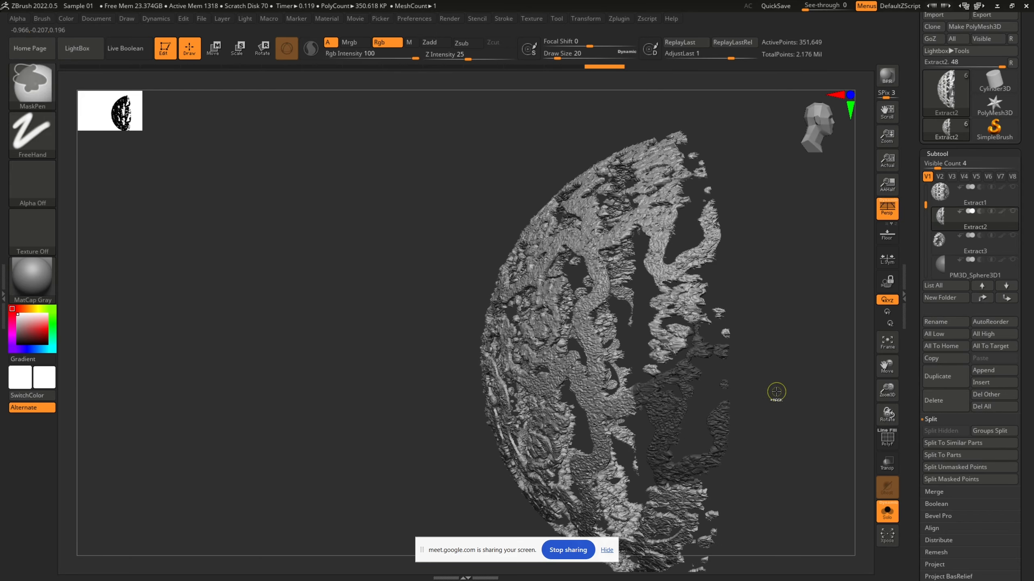
left_click(776, 392, "ctrl")
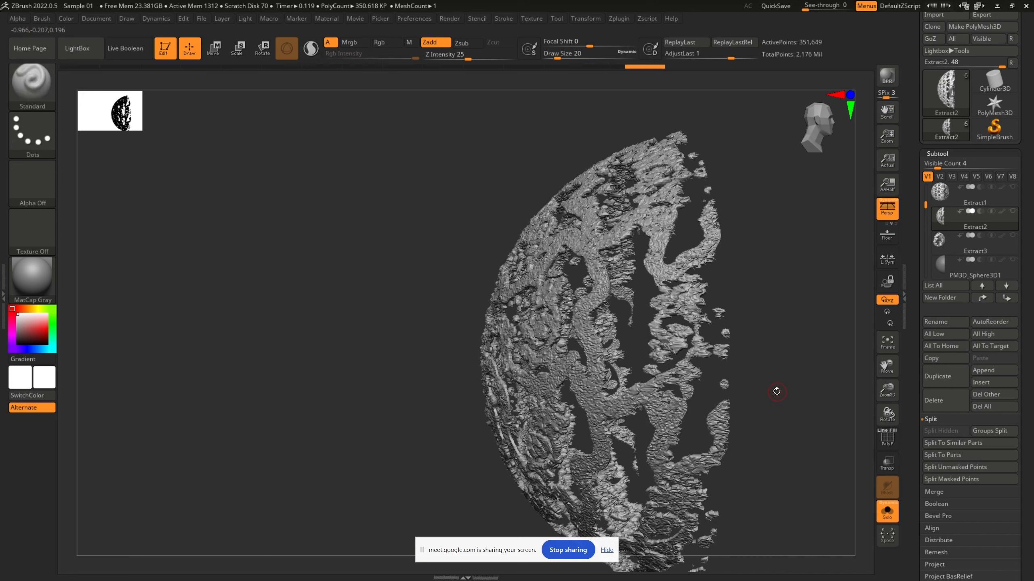
key("shift")
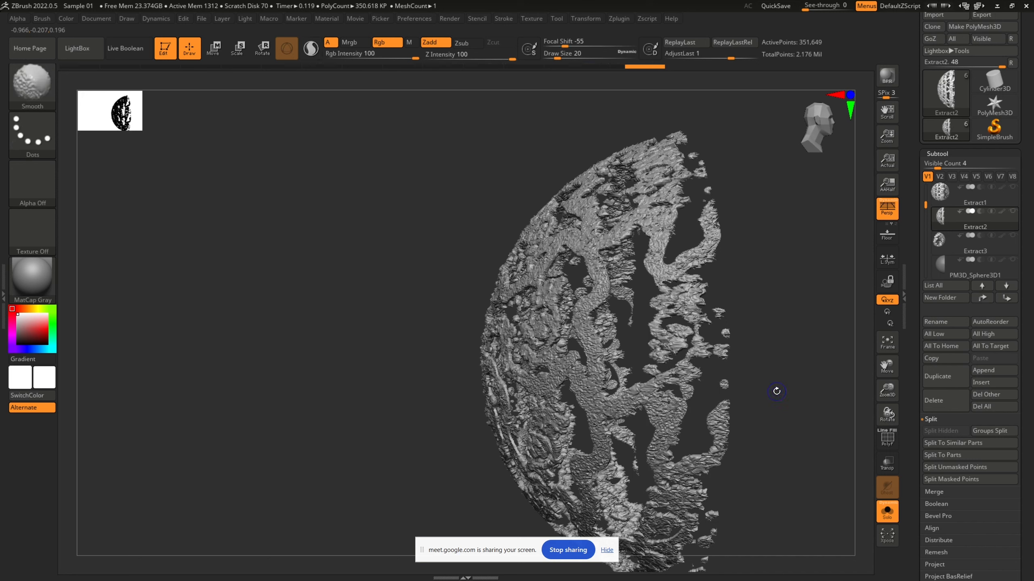
Turn on PolyFrame and frame Extract2 to show the polygroups of the curved strand and the lower branching strands
key("shift+f")
mouse_move(780, 338)
left_mouse_down()
mouse_move(826, 337)
mouse_move(788, 347)
left_mouse_up()
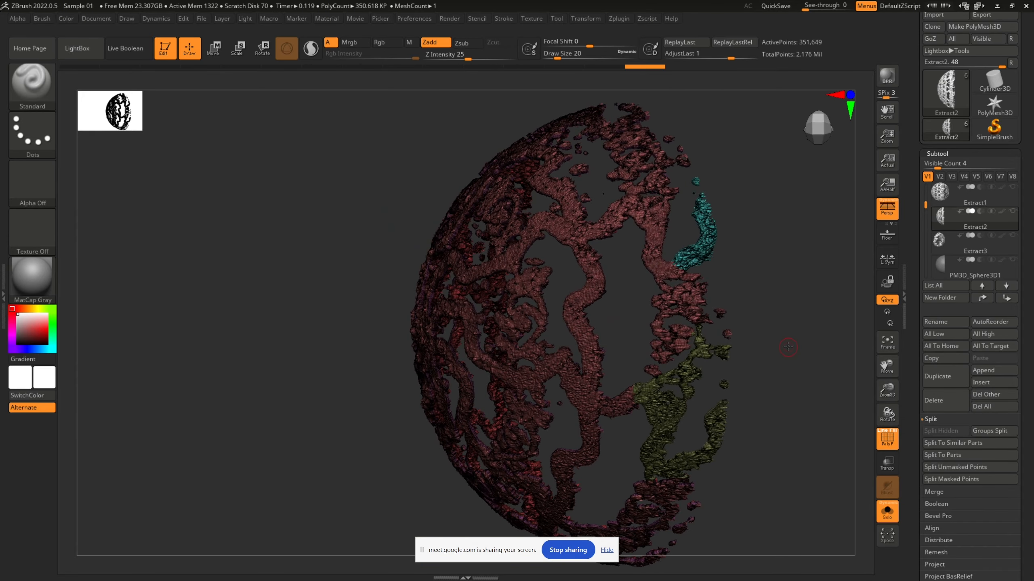
key("f")
left_click_drag(699, 322, 720, 304)
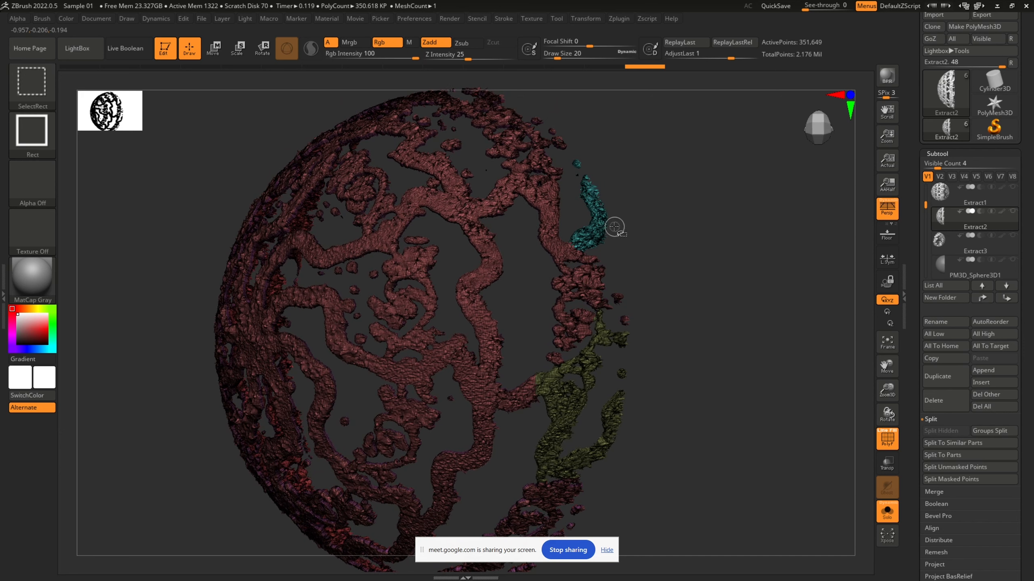
Isolate the cyan curved-strand polygroup and restore the mesh, and do a trial hide and unhide of the olive lower-strands polygroup
left_click(601, 224, "ctrl+shift")
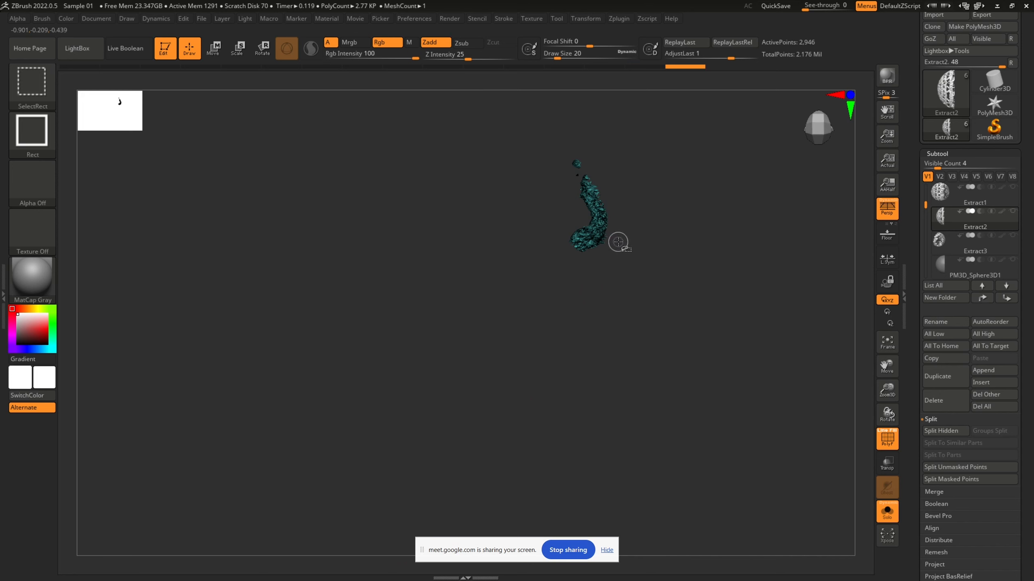
left_click(685, 232, "ctrl+shift")
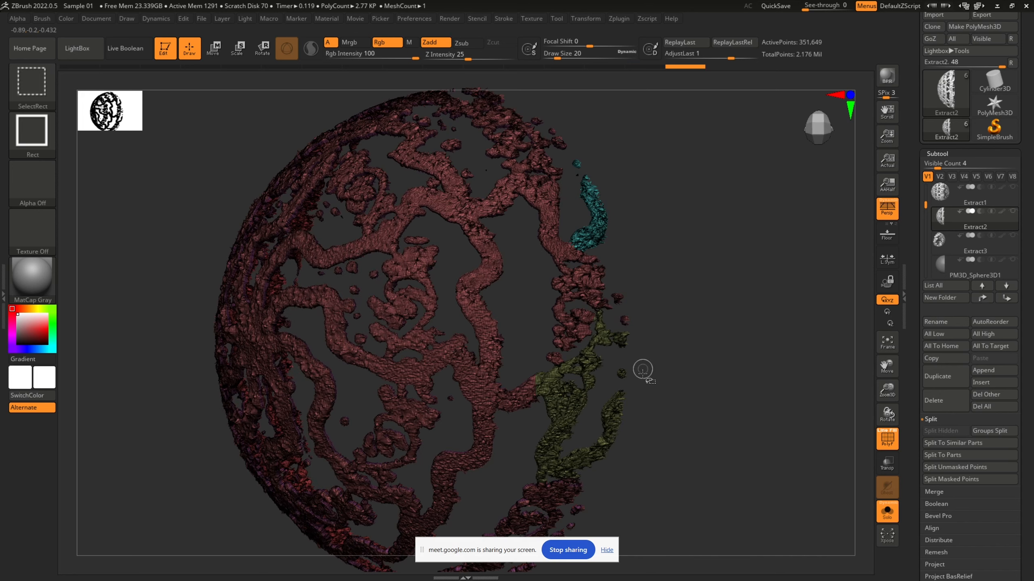
left_click(577, 410, "alt")
left_click(578, 410, "ctrl+shift")
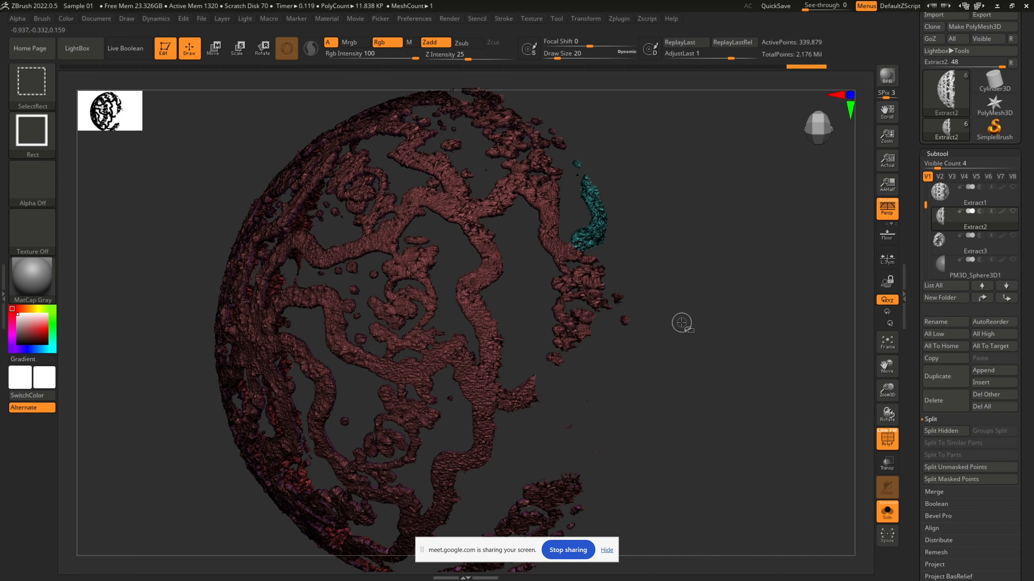
left_click(786, 399, "ctrl+shift")
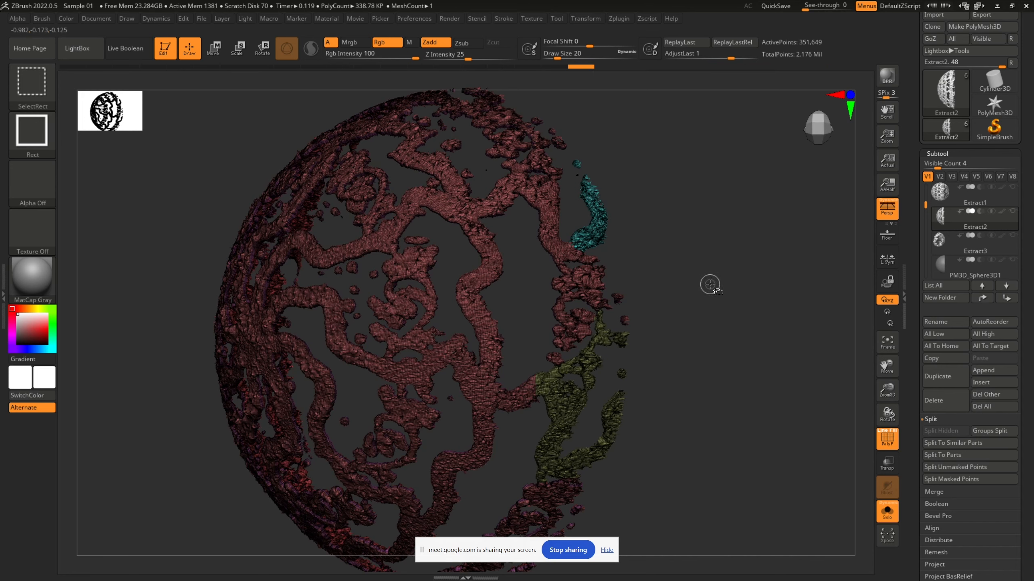
Hide both the cyan curved-strand and olive lower-strands polygroups, and bring the whole mesh back into view
left_click(594, 228, "ctrl+shift")
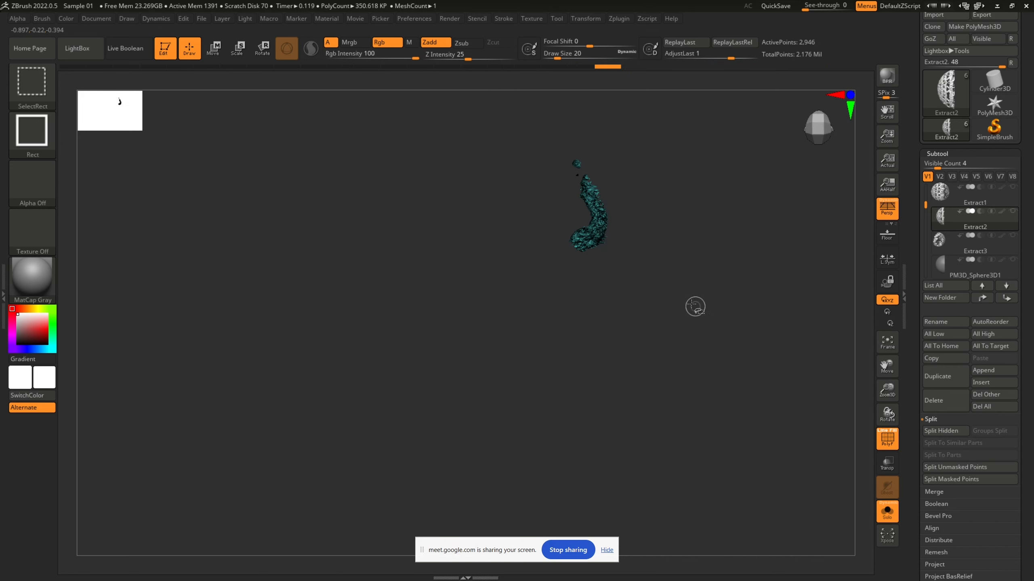
left_click(669, 302, "ctrl+shift")
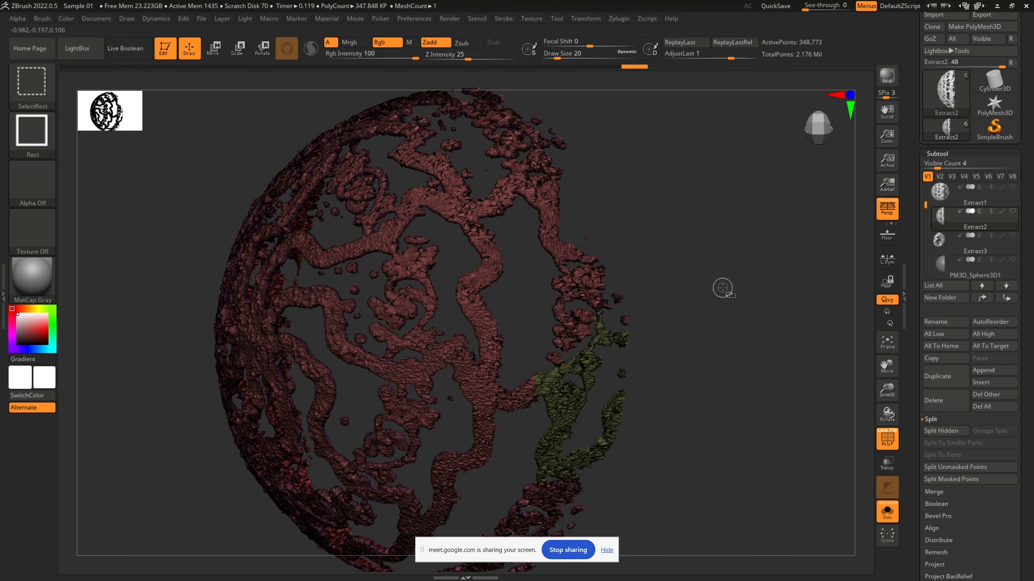
left_click(568, 417, "ctrl+alt+shift")
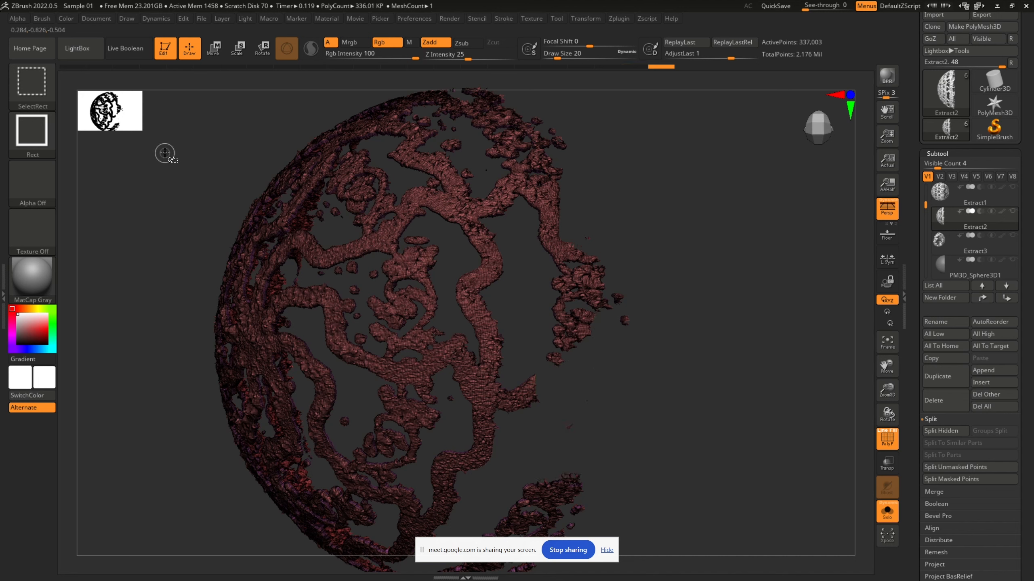
left_click(592, 397, "ctrl+shift")
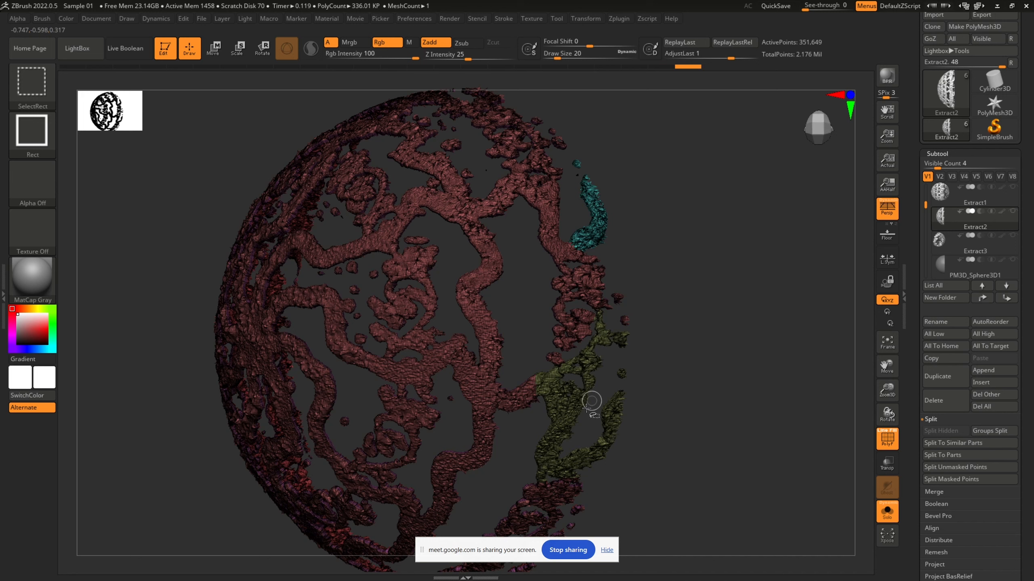
Isolate the cyan curved-strand polygroup of Extract2 and split the hidden remainder into a separate subtool
left_click(596, 229, "ctrl+shift")
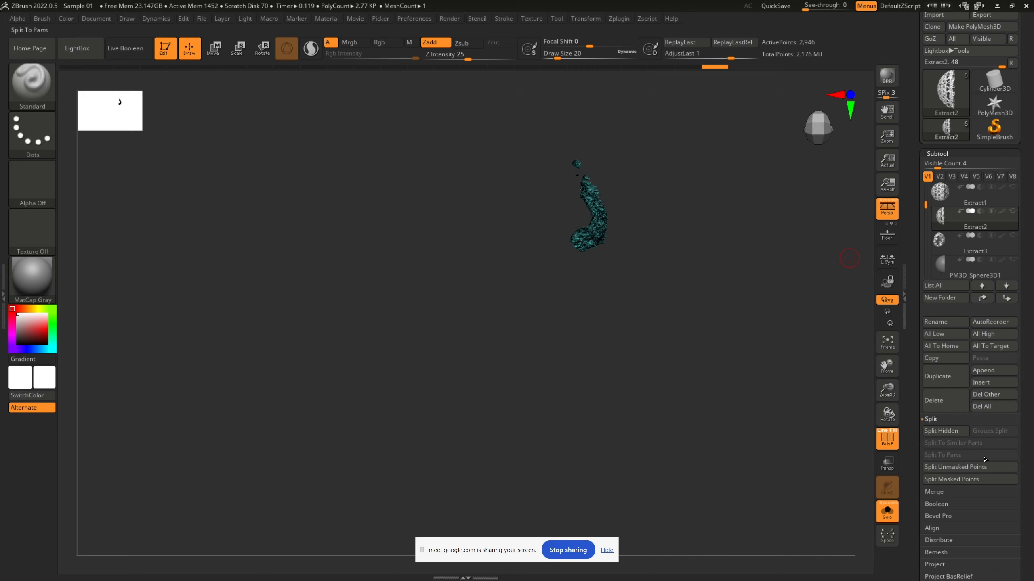
left_click(950, 432)
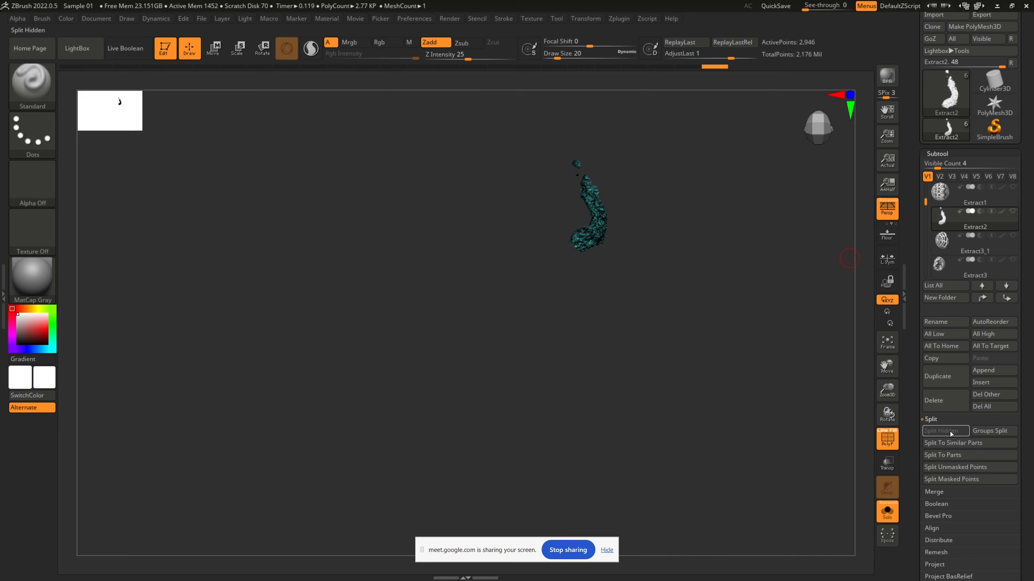
mouse_move(925, 203)
left_mouse_down()
mouse_move(926, 252)
mouse_move(925, 201)
left_mouse_up()
mouse_move(1018, 222)
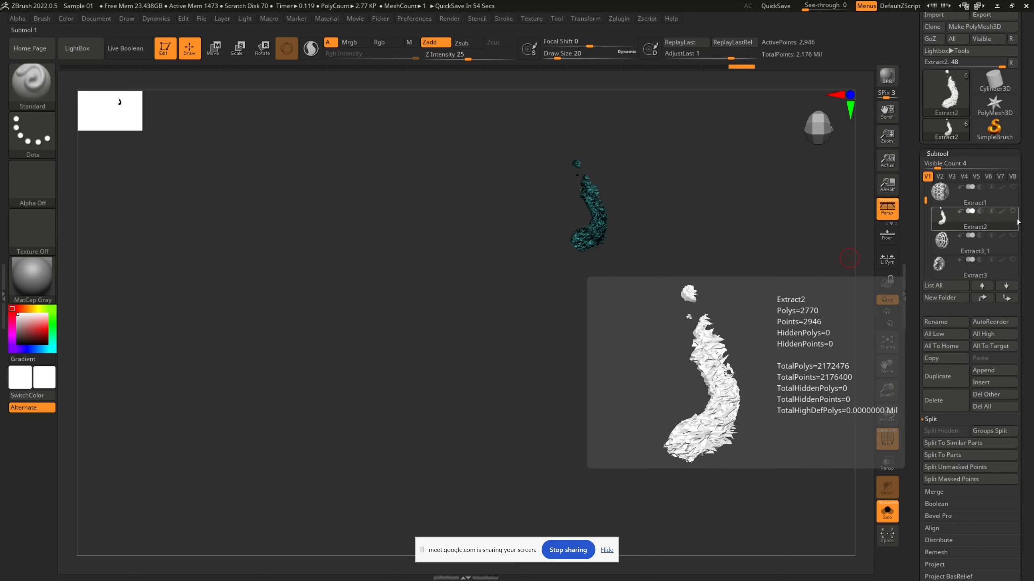
Check the Extract1 subtool, switch to the split-off Extract3_1 subtool, and examine its remaining pattern
key("ctrl+shift")
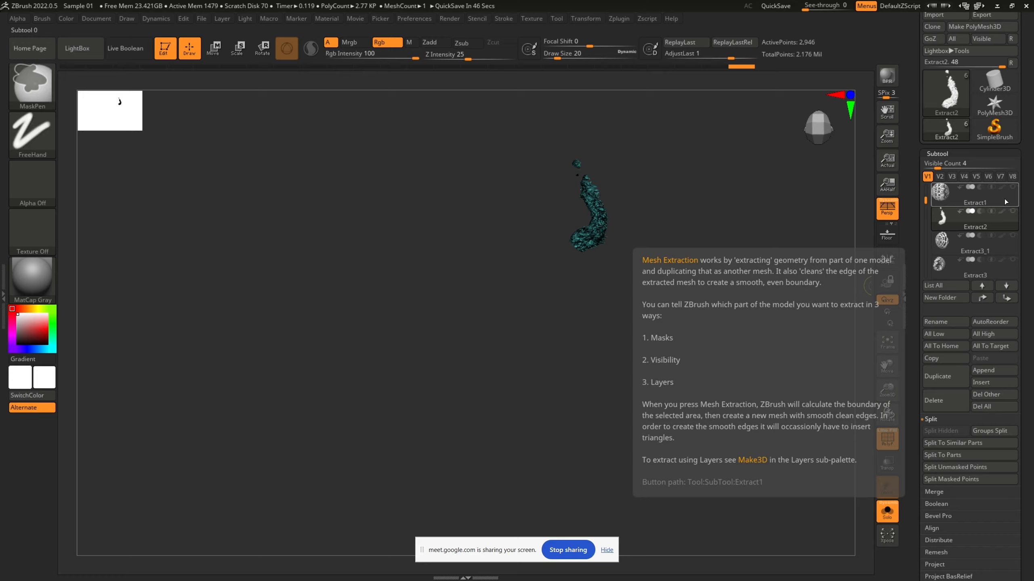
left_click(1005, 198)
left_click_drag(782, 343, 749, 339)
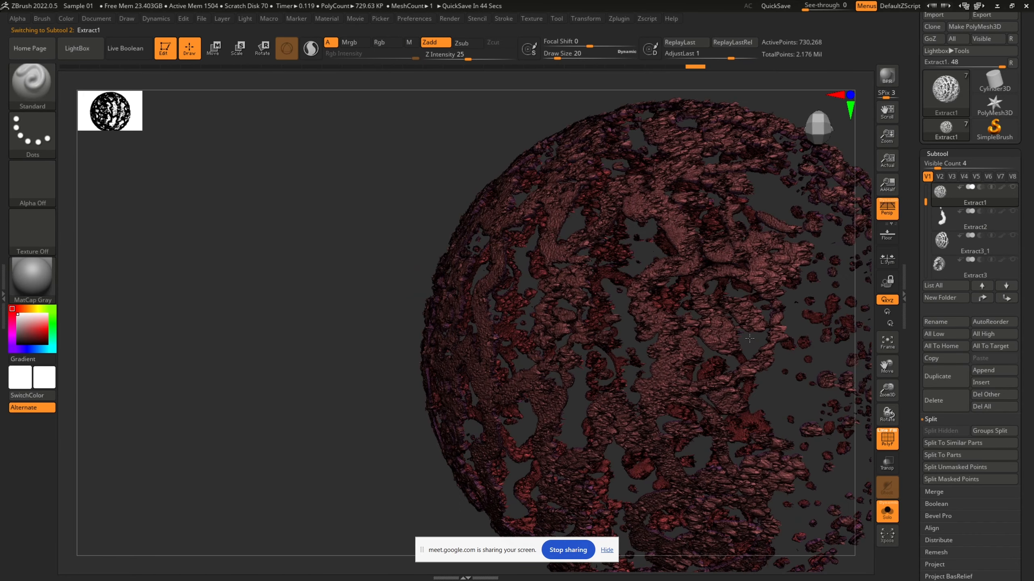
left_click(1016, 250)
left_click_drag(761, 335, 790, 347)
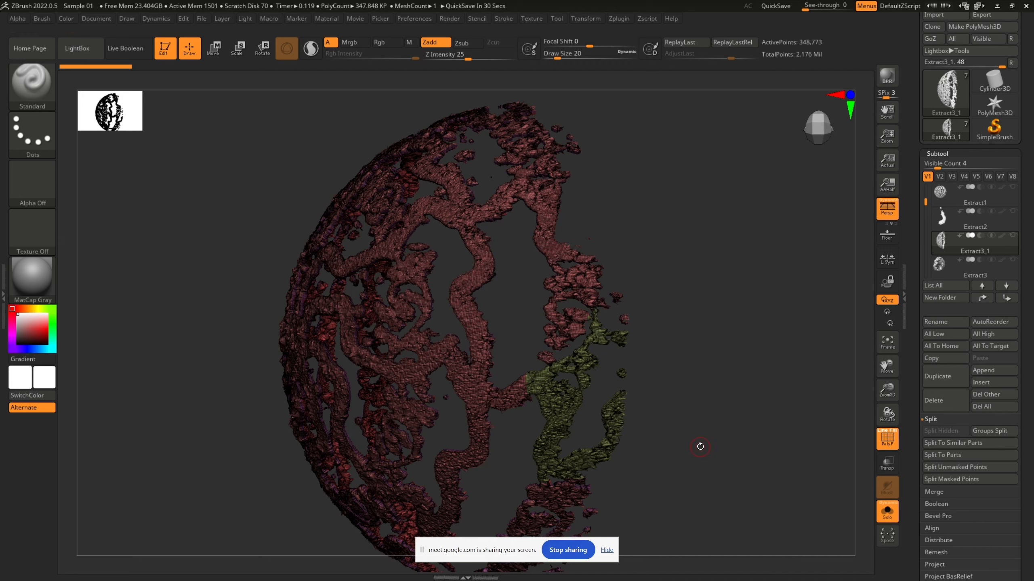
left_click(573, 554)
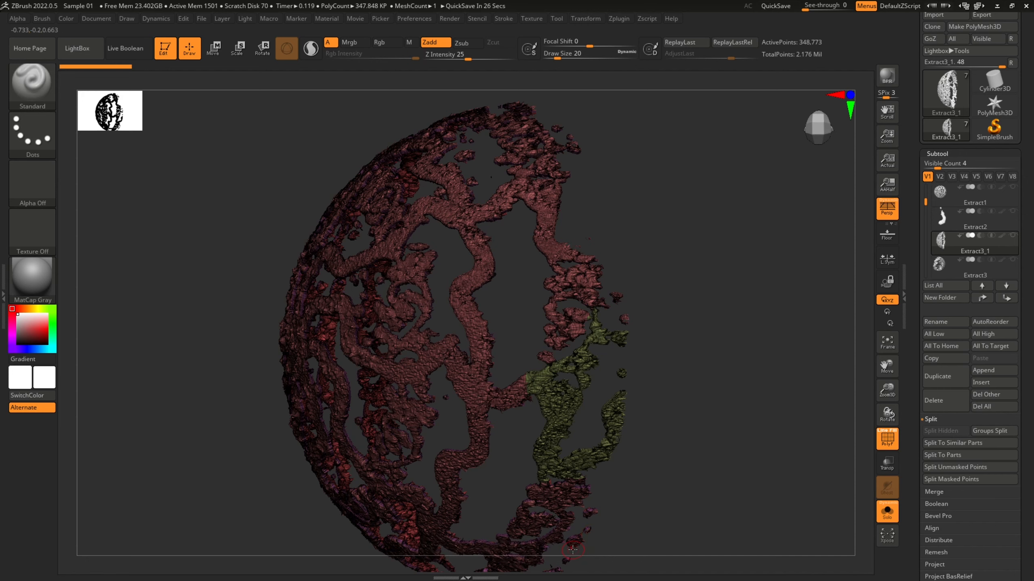